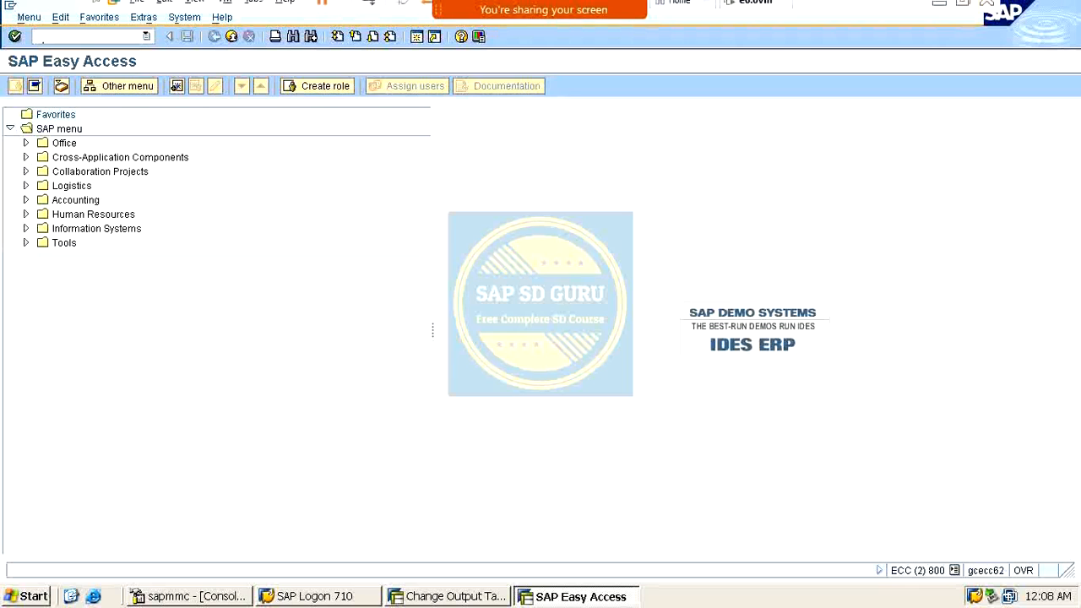
Turn on screen annotation and handwrite "C.T – V/03" in green for the condition table transaction.
mouse_move(733, 7)
mouse_move(834, 38)
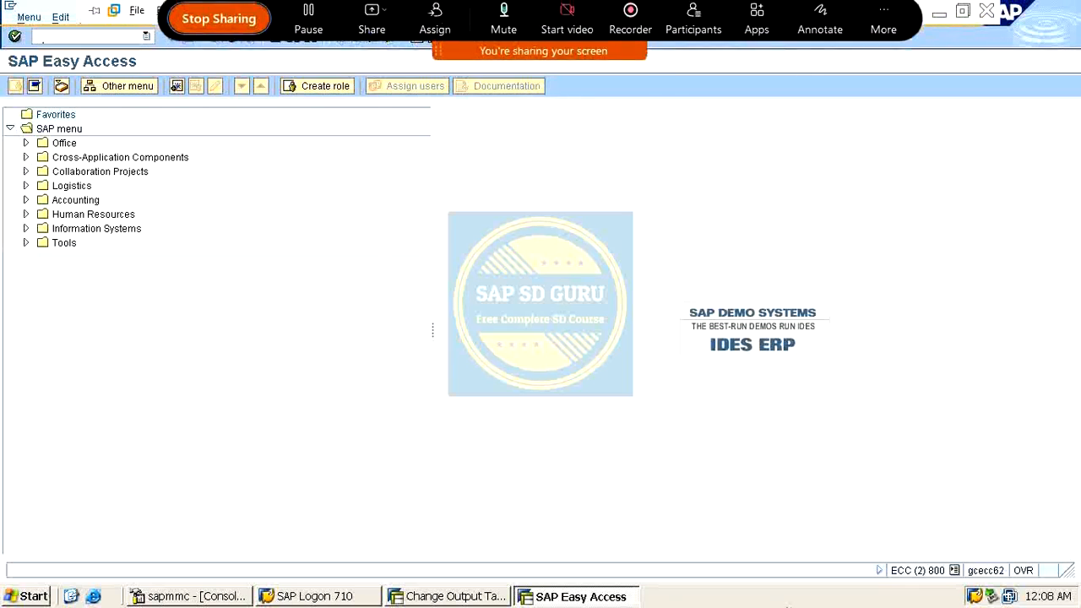
click(804, 27)
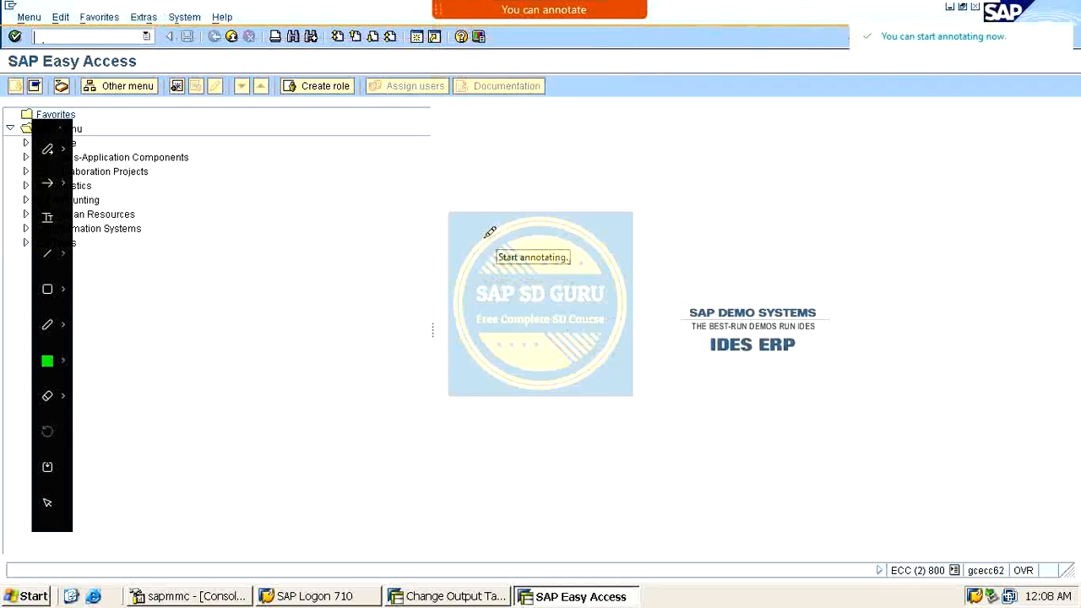
mouse_move(483, 229)
mouse_down()
mouse_move(507, 264)
mouse_move(532, 266)
mouse_up()
click(538, 246)
drag(573, 214, 587, 252)
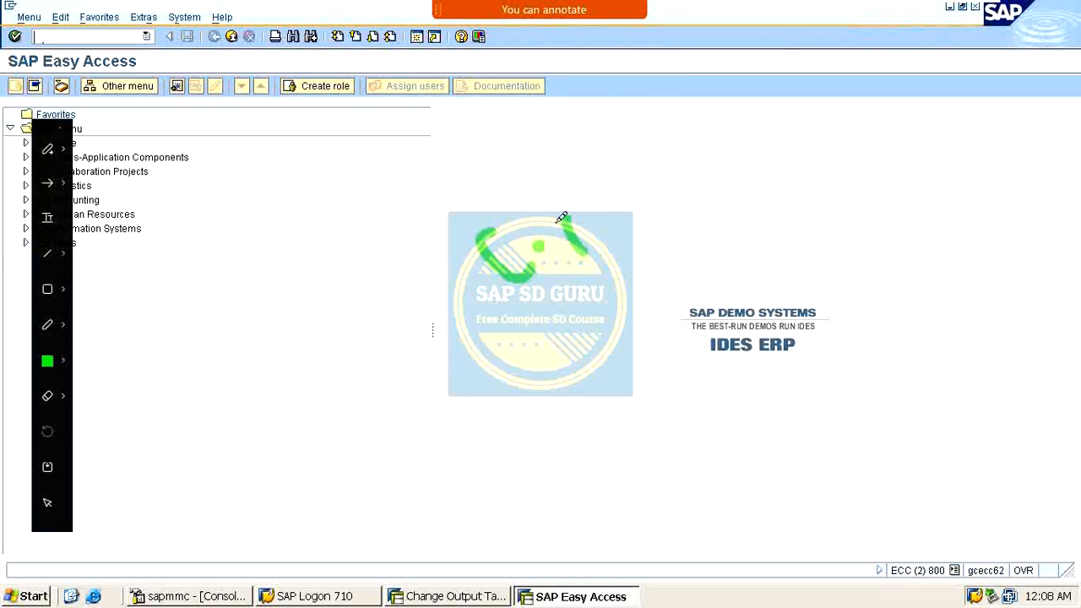
drag(542, 224, 575, 200)
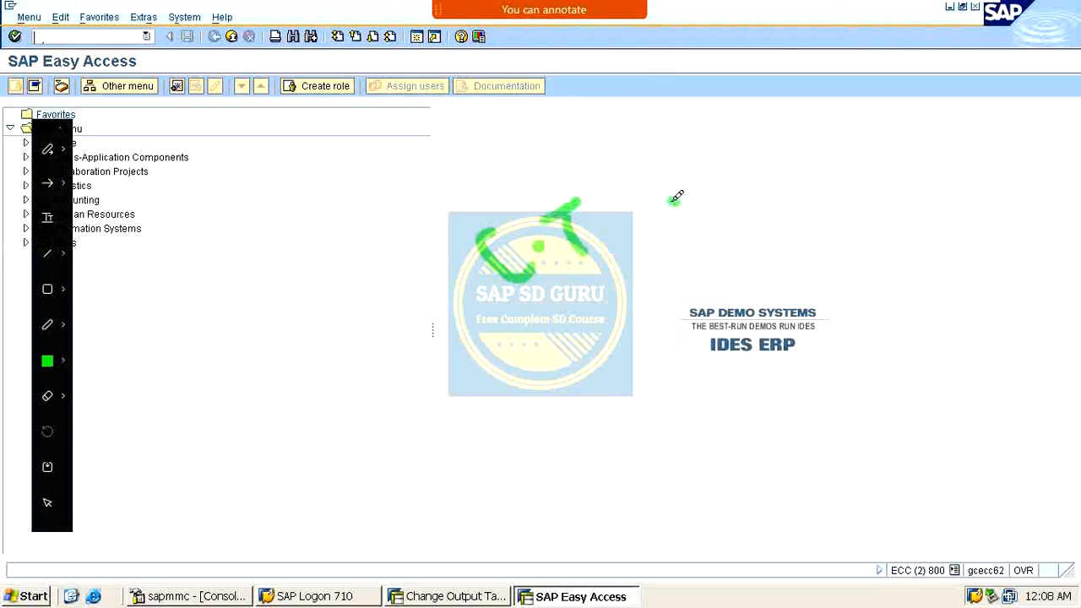
drag(668, 200, 705, 194)
mouse_move(712, 153)
mouse_down()
mouse_move(765, 143)
mouse_move(804, 191)
mouse_move(838, 144)
mouse_move(842, 176)
mouse_up()
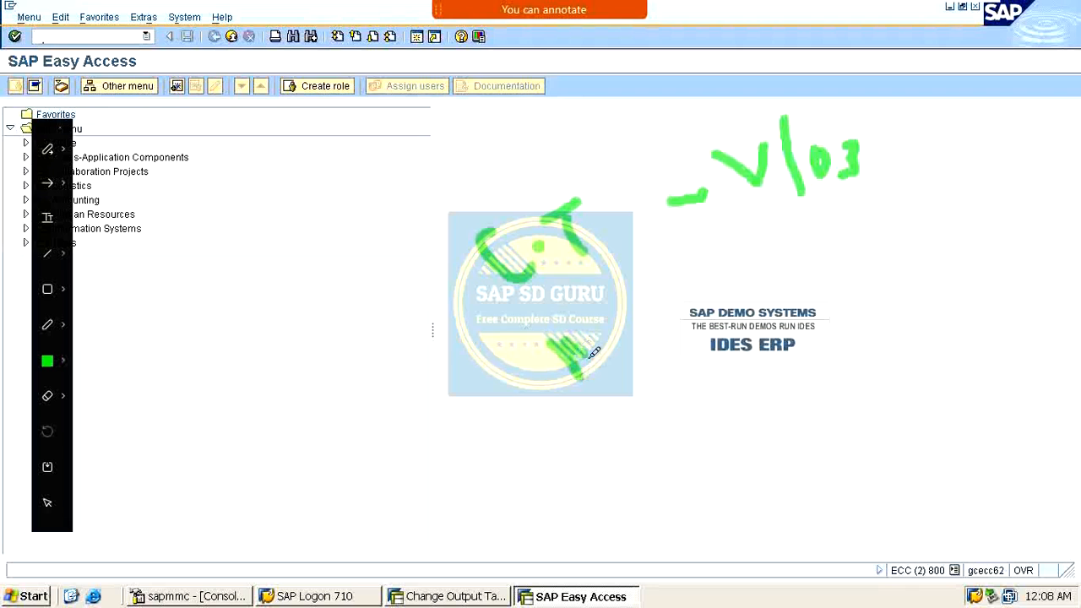
Handwrite "AS – V/07" beneath the first note for the access sequence transaction.
mouse_move(530, 346)
mouse_down()
mouse_move(584, 355)
mouse_move(558, 371)
mouse_move(607, 314)
mouse_move(629, 365)
mouse_up()
drag(671, 306, 743, 283)
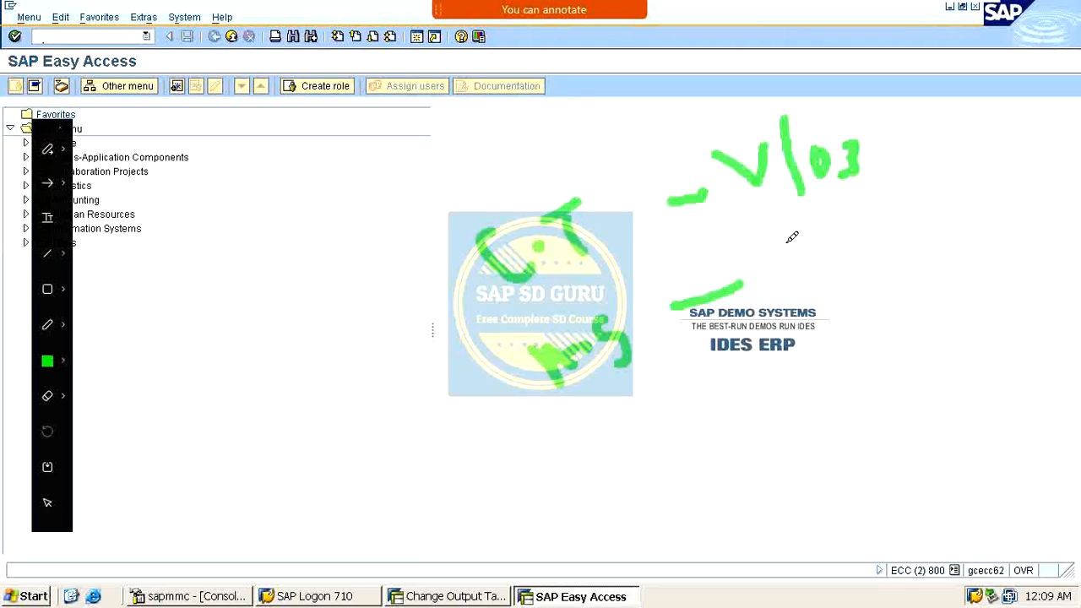
mouse_move(785, 240)
mouse_down()
mouse_move(827, 226)
mouse_move(873, 270)
mouse_up()
mouse_move(883, 221)
mouse_down()
mouse_move(937, 214)
mouse_move(957, 236)
mouse_move(932, 240)
mouse_up()
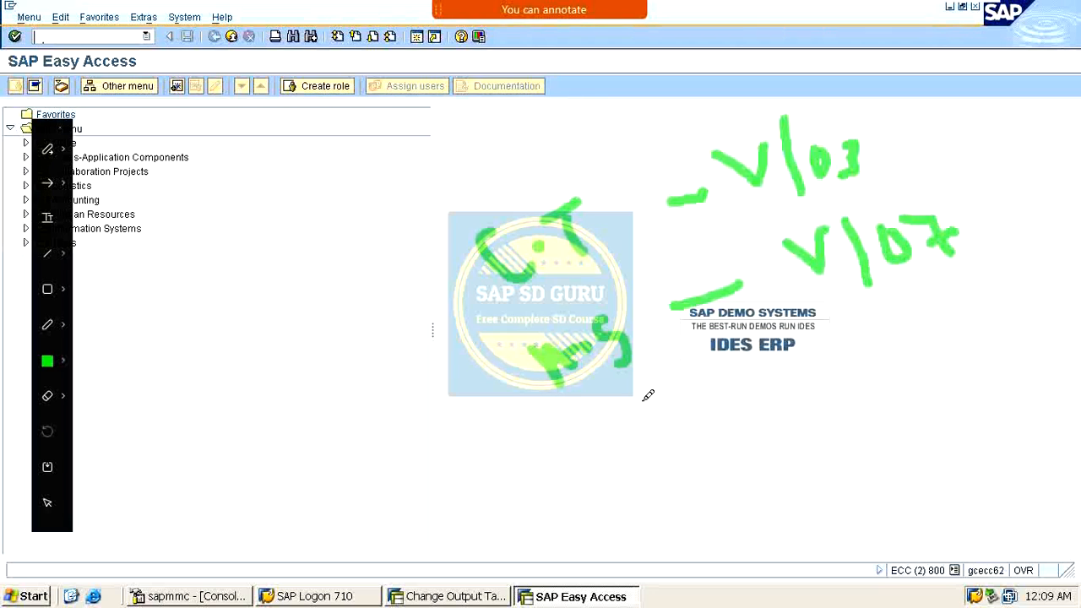
Handwrite "C.T – V/06" beneath the access sequence note for the condition type transaction.
mouse_move(611, 430)
mouse_down()
mouse_move(642, 443)
mouse_move(676, 435)
mouse_move(682, 448)
mouse_move(760, 409)
mouse_up()
click(642, 438)
click(639, 417)
mouse_move(828, 371)
mouse_down()
mouse_move(854, 395)
mouse_move(860, 359)
mouse_move(893, 418)
mouse_up()
drag(912, 362, 943, 371)
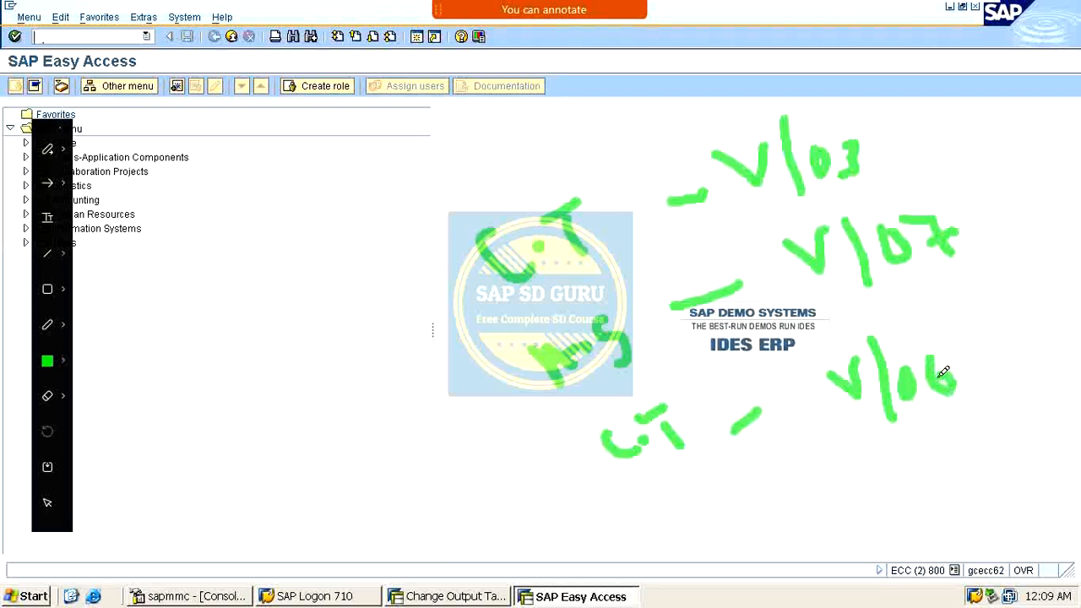
Handwrite "P.P – V/08" as the last line of the list for the pricing procedure transaction.
mouse_move(684, 515)
mouse_down()
mouse_move(704, 549)
mouse_move(697, 531)
mouse_move(760, 544)
mouse_up()
click(714, 527)
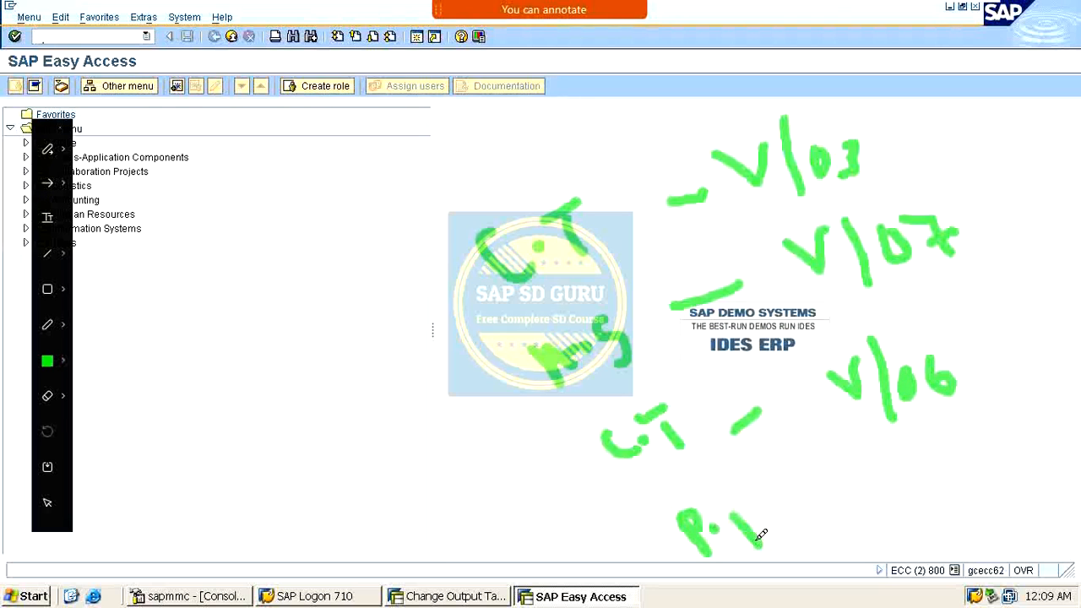
drag(732, 510, 824, 504)
mouse_move(878, 474)
mouse_down()
mouse_move(917, 480)
mouse_move(937, 441)
mouse_move(958, 537)
mouse_up()
mouse_move(969, 480)
mouse_down()
mouse_move(977, 515)
mouse_move(992, 475)
mouse_move(1013, 499)
mouse_move(1023, 494)
mouse_move(1013, 469)
mouse_up()
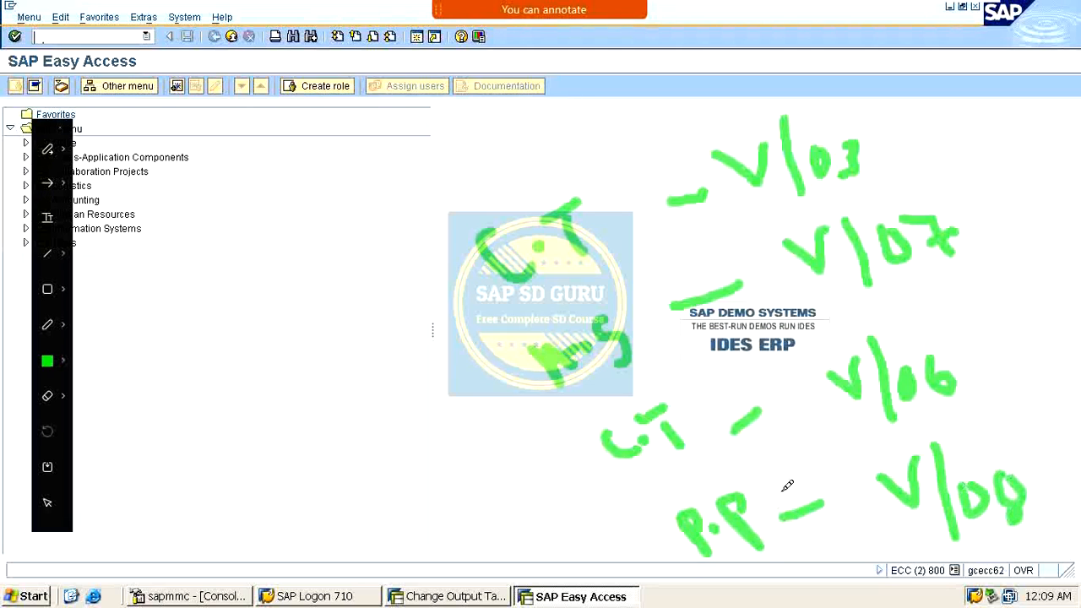
Circle P.P, draw an arrow from it to a handwritten "S.DOC", and write "OVKK" above that note.
mouse_move(764, 472)
mouse_down()
mouse_move(723, 463)
mouse_move(673, 515)
mouse_move(781, 581)
mouse_move(760, 473)
mouse_up()
mouse_move(657, 547)
mouse_down()
mouse_move(609, 548)
mouse_move(333, 405)
mouse_move(335, 381)
mouse_up()
mouse_move(245, 330)
mouse_down()
mouse_move(253, 370)
mouse_move(279, 361)
mouse_up()
mouse_move(280, 342)
mouse_down()
mouse_move(304, 313)
mouse_move(331, 331)
mouse_move(364, 308)
mouse_move(398, 319)
mouse_up()
mouse_move(254, 265)
mouse_down()
mouse_move(302, 272)
mouse_move(309, 225)
mouse_move(337, 251)
mouse_move(363, 245)
mouse_up()
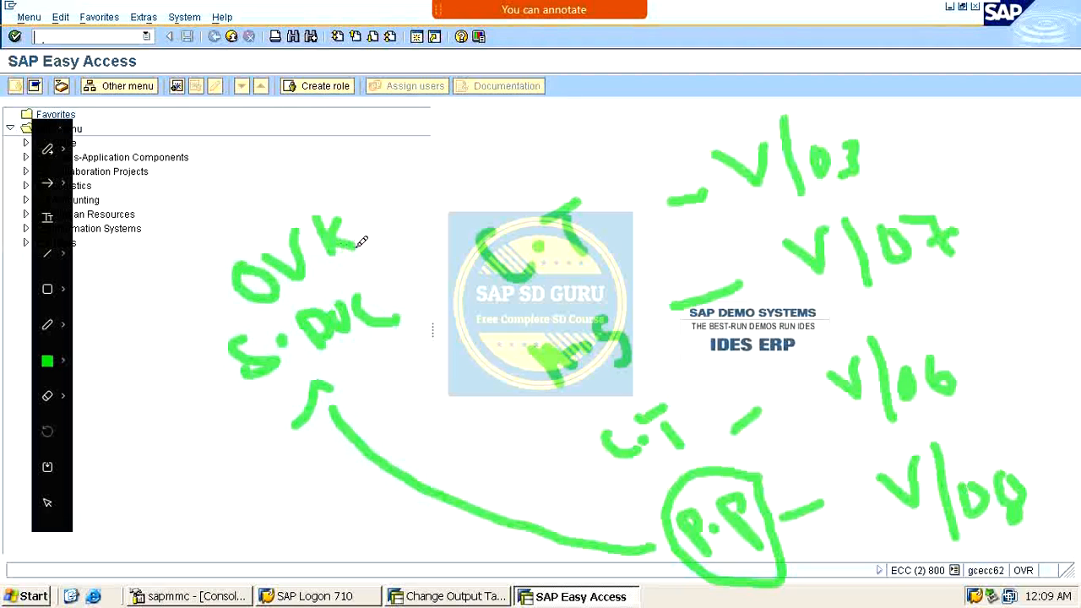
mouse_move(375, 208)
mouse_down()
mouse_move(365, 243)
mouse_move(370, 222)
mouse_move(394, 226)
mouse_up()
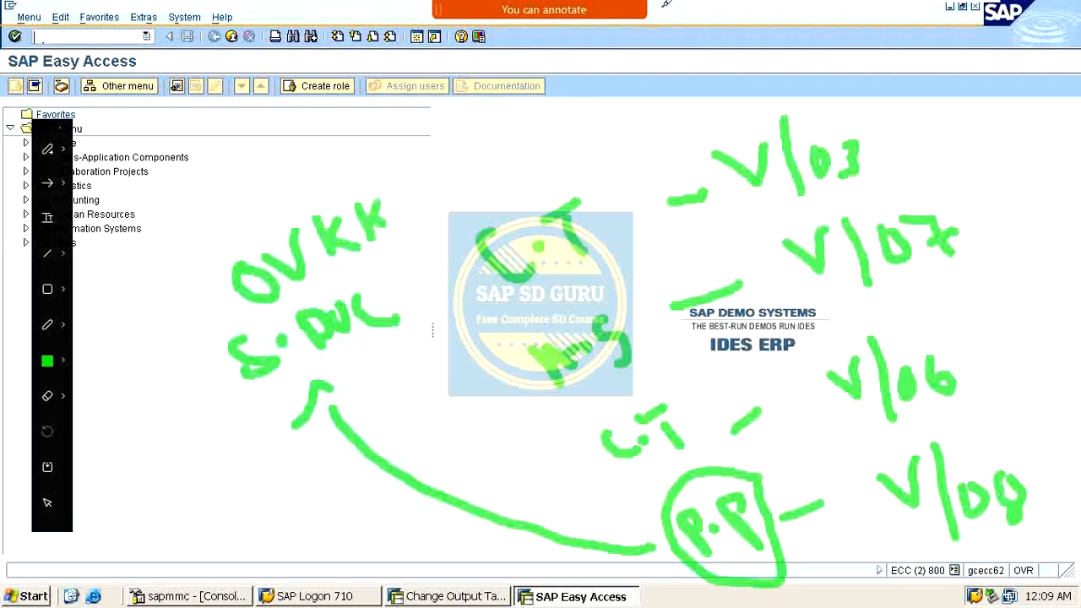
Draw a bracket beside the transactions with a curve leading to a handwritten "VK11", add a check mark, and end the annotation.
mouse_move(956, 141)
mouse_down()
mouse_move(1054, 320)
mouse_move(1041, 363)
mouse_up()
mouse_move(1024, 182)
mouse_down()
mouse_move(861, 59)
mouse_move(726, 74)
mouse_up()
mouse_move(591, 106)
mouse_down()
mouse_move(646, 109)
mouse_move(662, 133)
mouse_up()
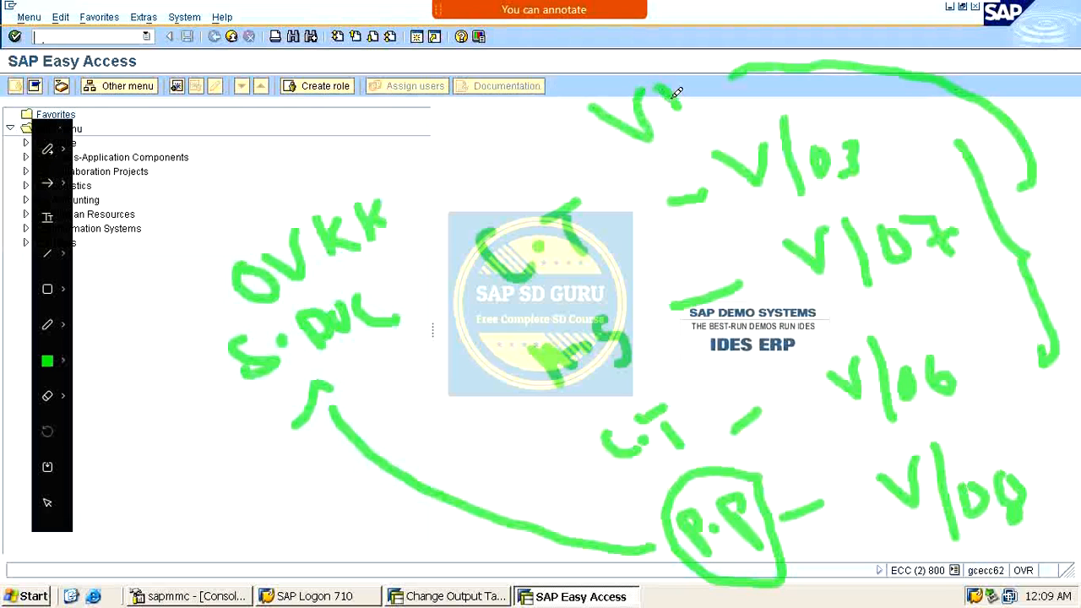
mouse_move(682, 91)
mouse_down()
mouse_move(699, 127)
mouse_move(706, 110)
mouse_move(749, 102)
mouse_up()
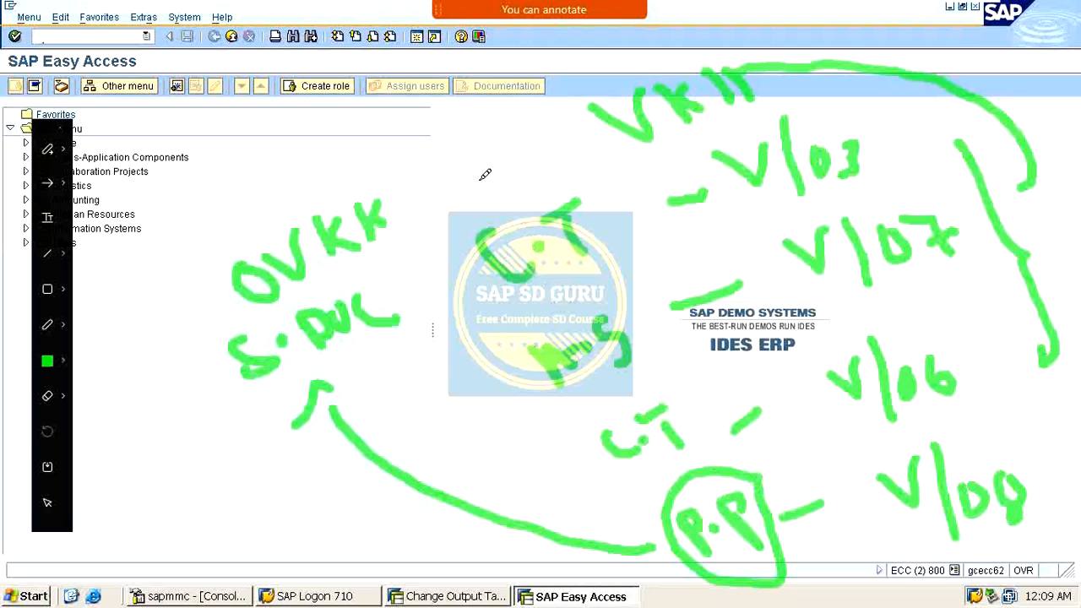
drag(453, 170, 504, 120)
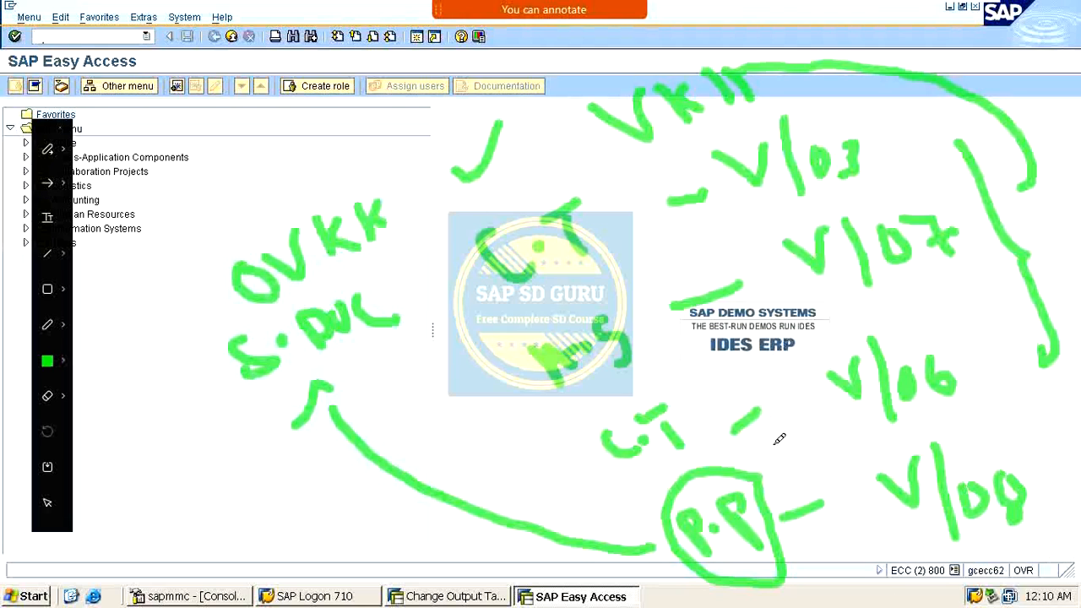
drag(513, 288, 596, 165)
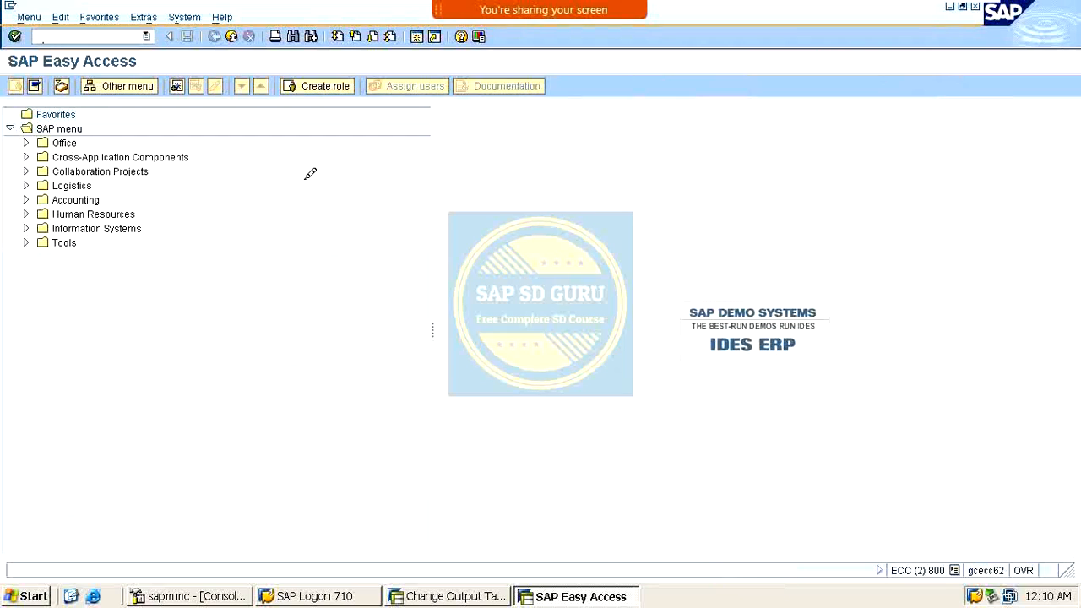
Run transaction V/03 to open the field overview for creating a pricing condition table.
text(v/03)
key(Return)
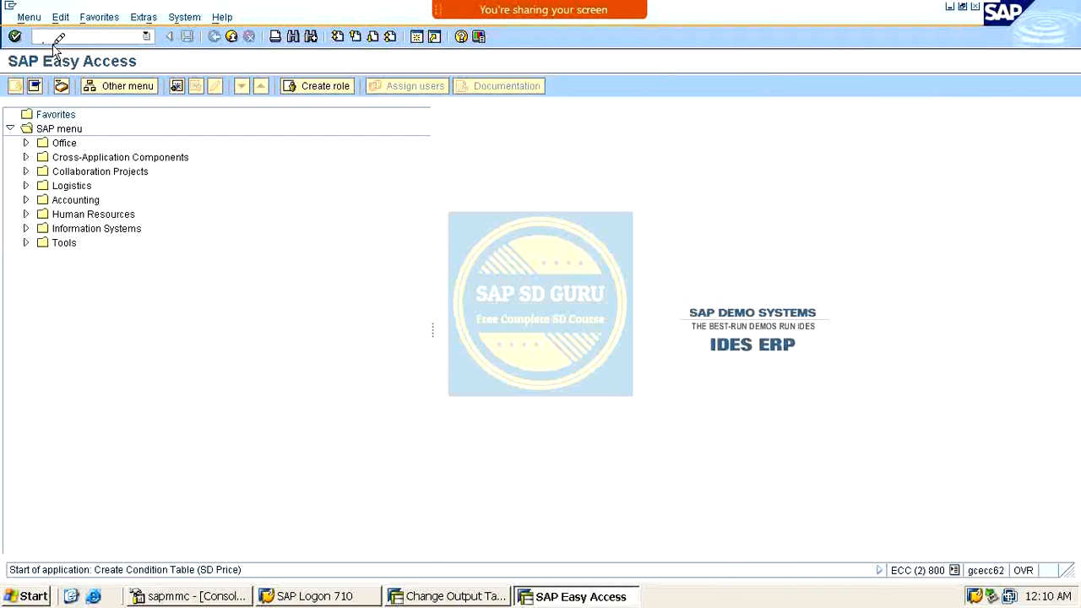
key(Return)
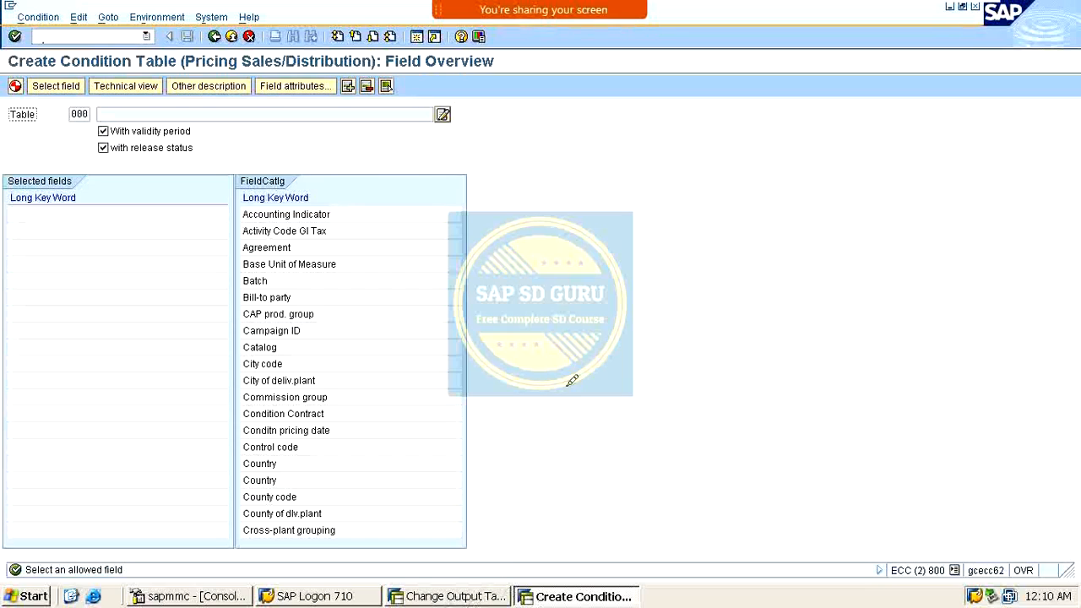
key(Tab)
Examine the field attributes of both Country entries in the field catalog, comparing their data elements and domain names.
click(269, 464)
click(306, 87)
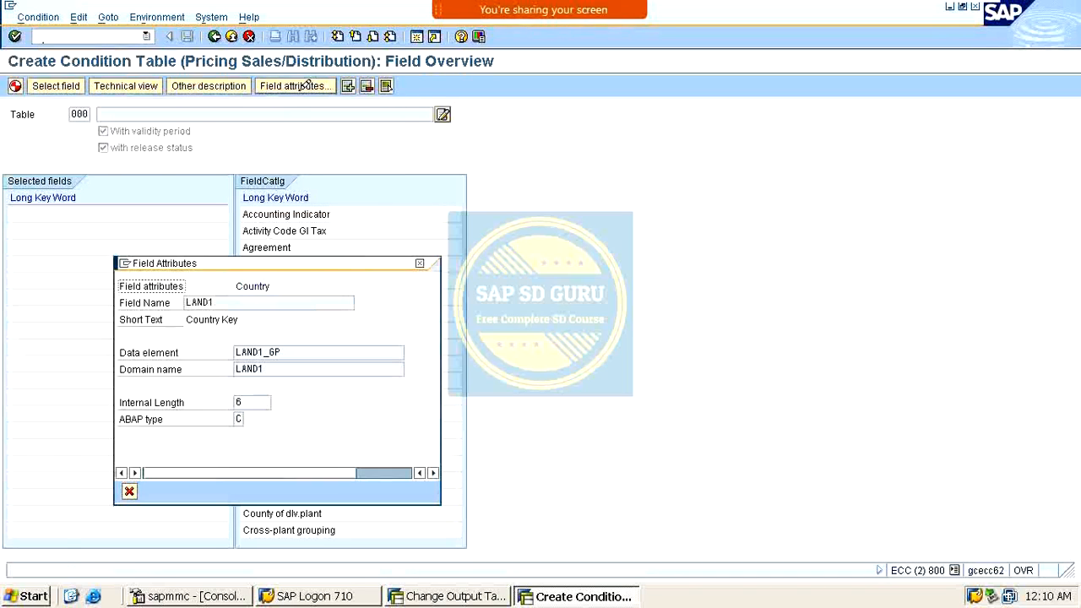
double_click(279, 369)
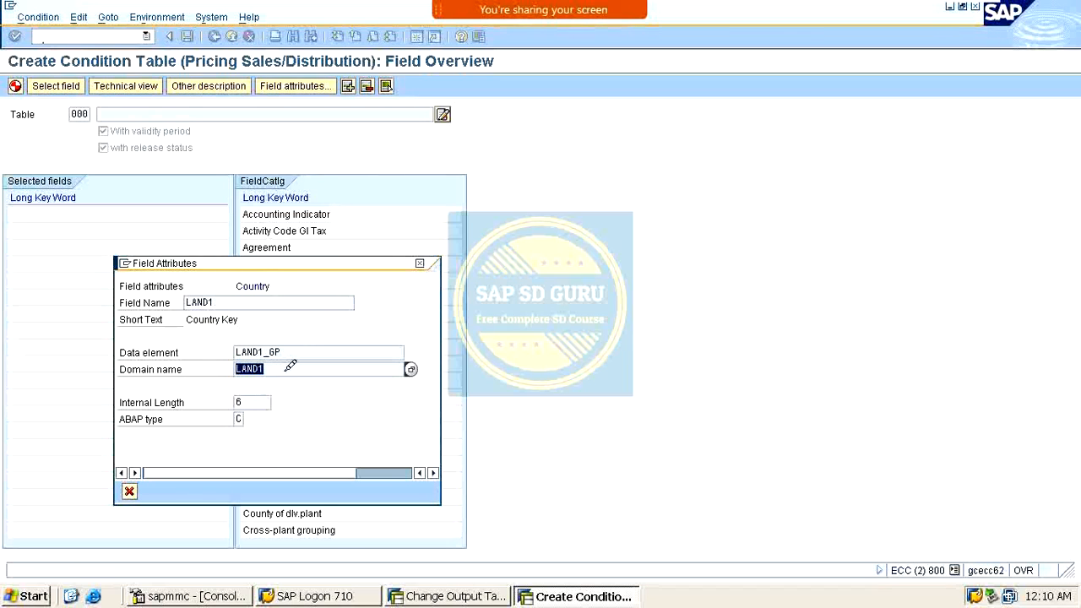
click(420, 264)
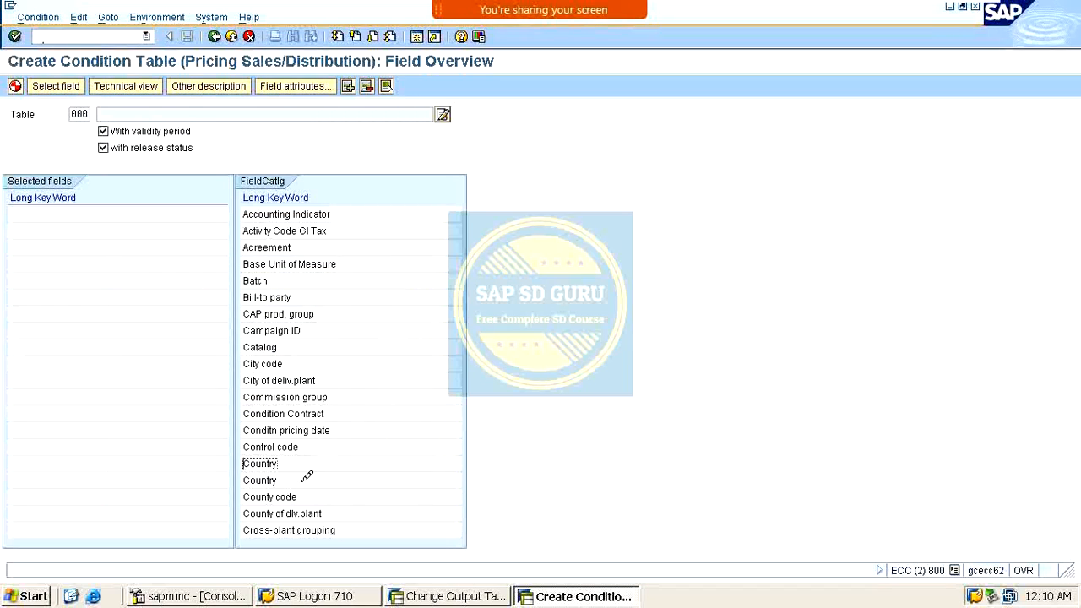
click(293, 86)
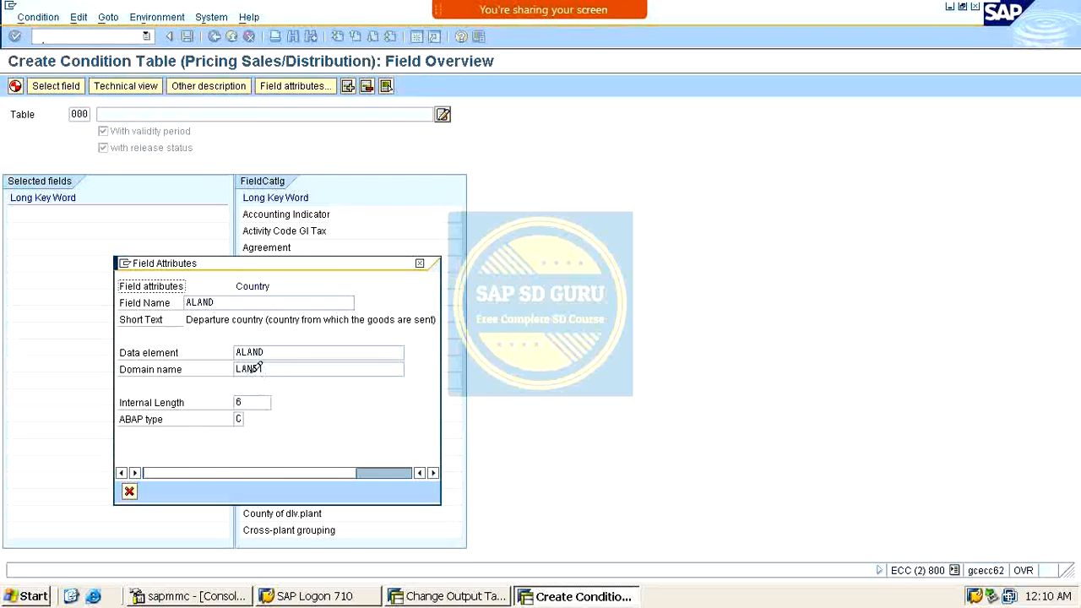
drag(264, 369, 177, 348)
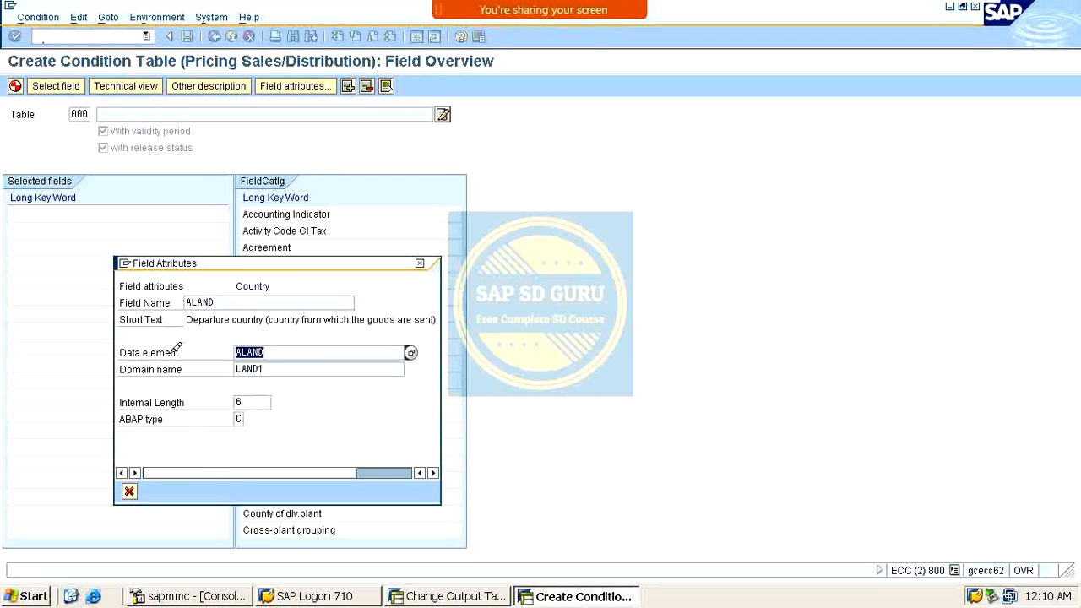
click(419, 262)
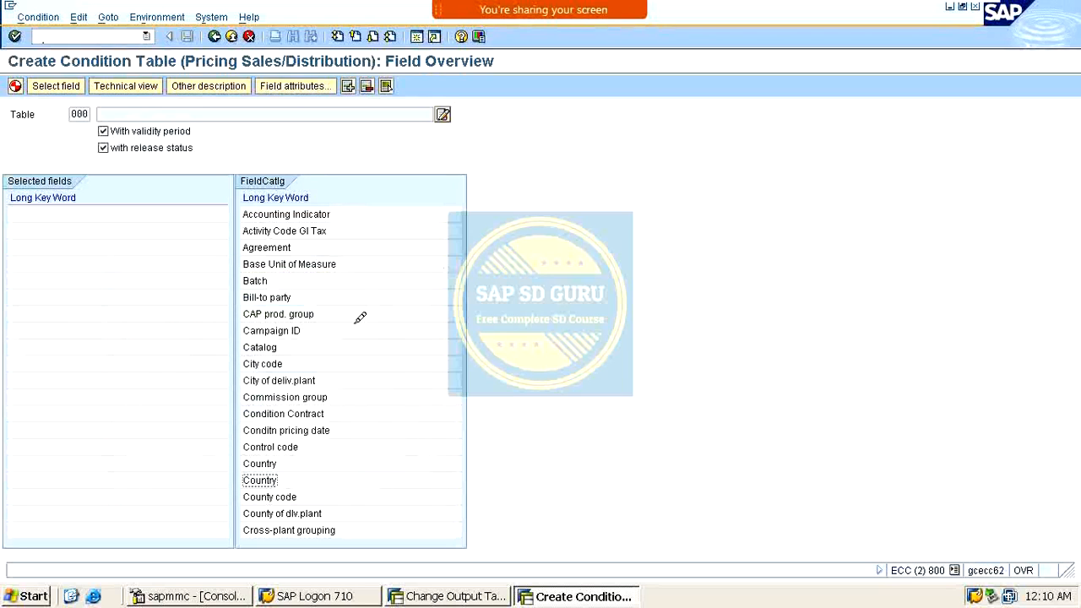
Recheck the attributes of the first Country entry, with field name LAND1, and add it to the selected fields.
click(303, 85)
click(346, 355)
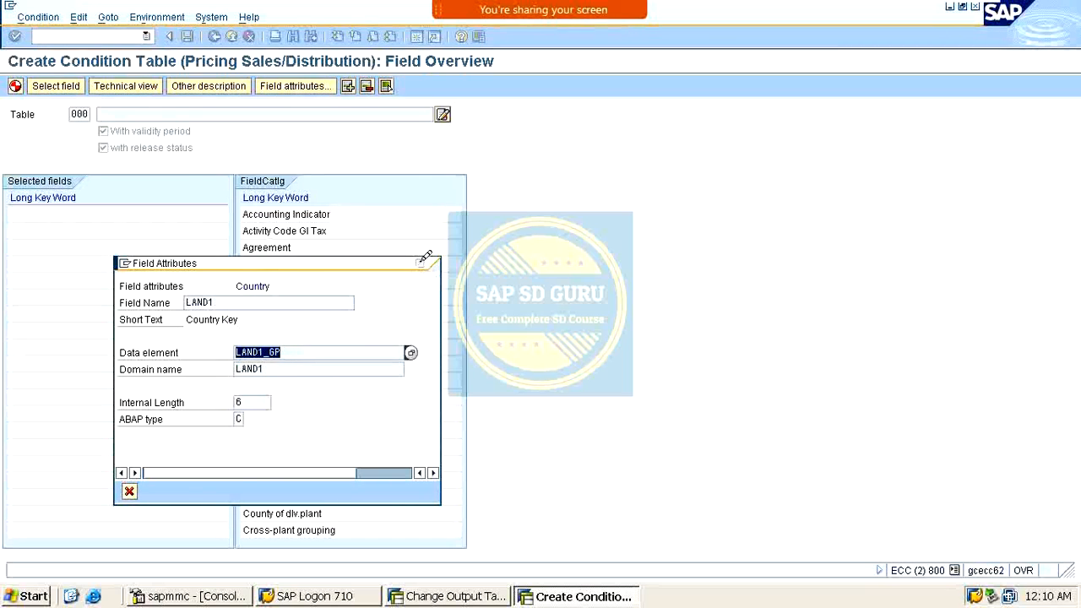
click(427, 257)
double_click(272, 461)
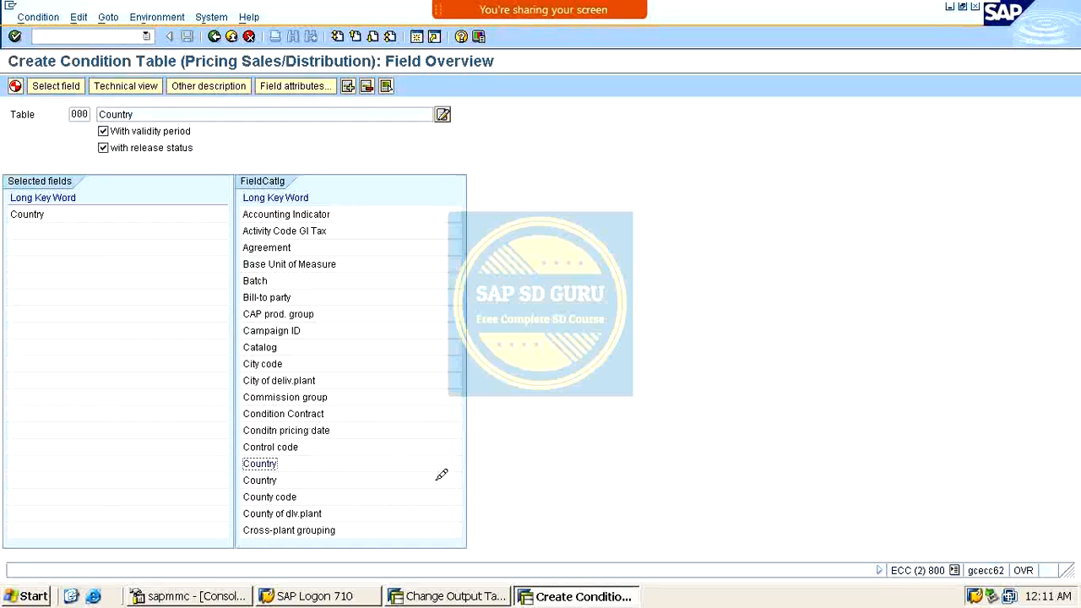
Add TaxClass1-Cust. and Tax class. material from the field catalog to the selected fields.
click(384, 34)
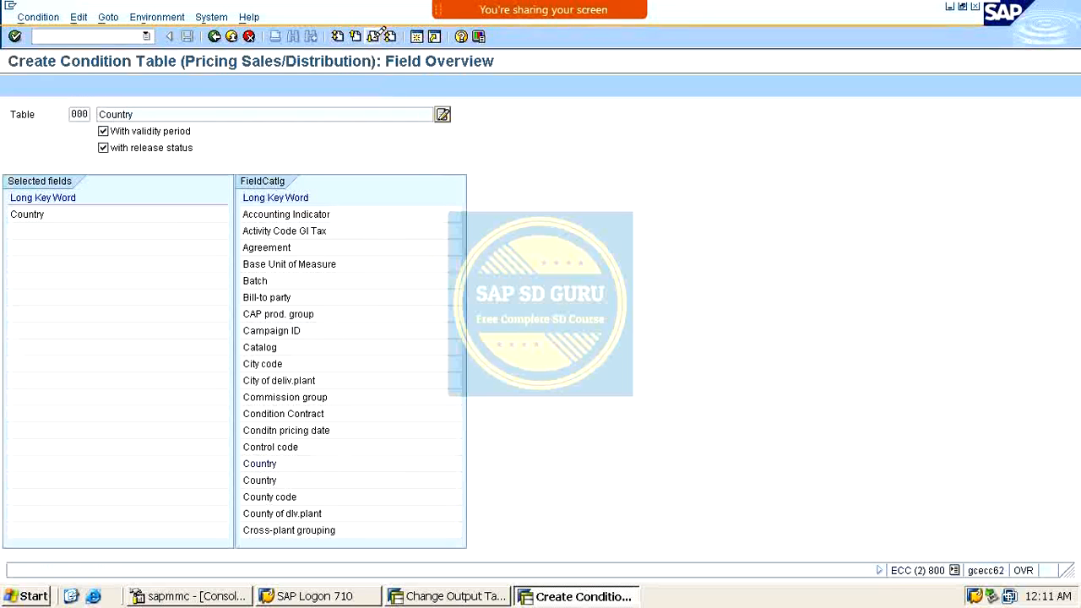
click(384, 34)
click(385, 34)
click(385, 34)
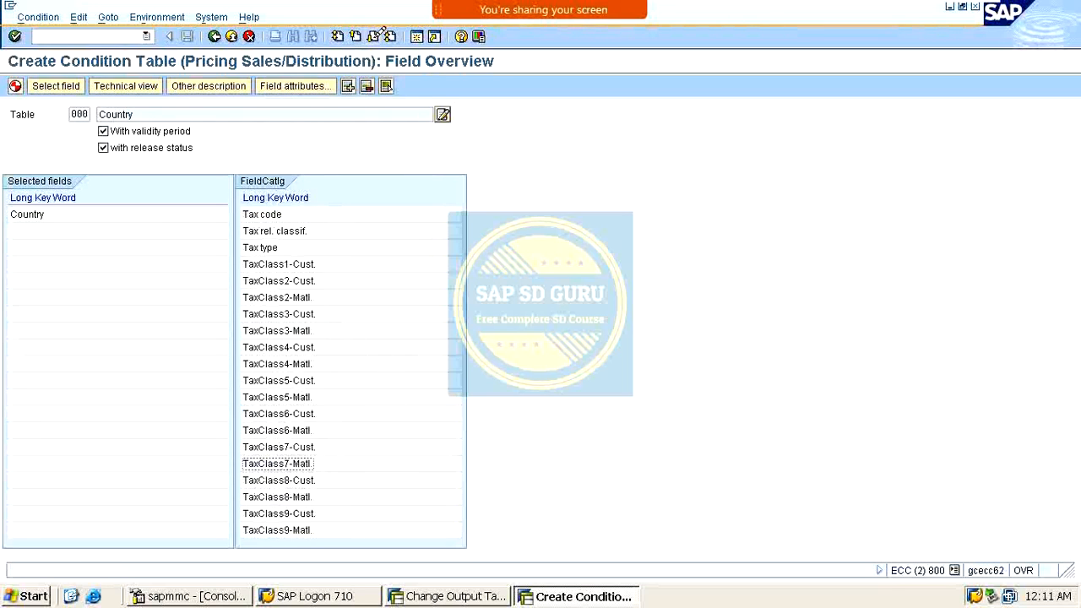
click(250, 264)
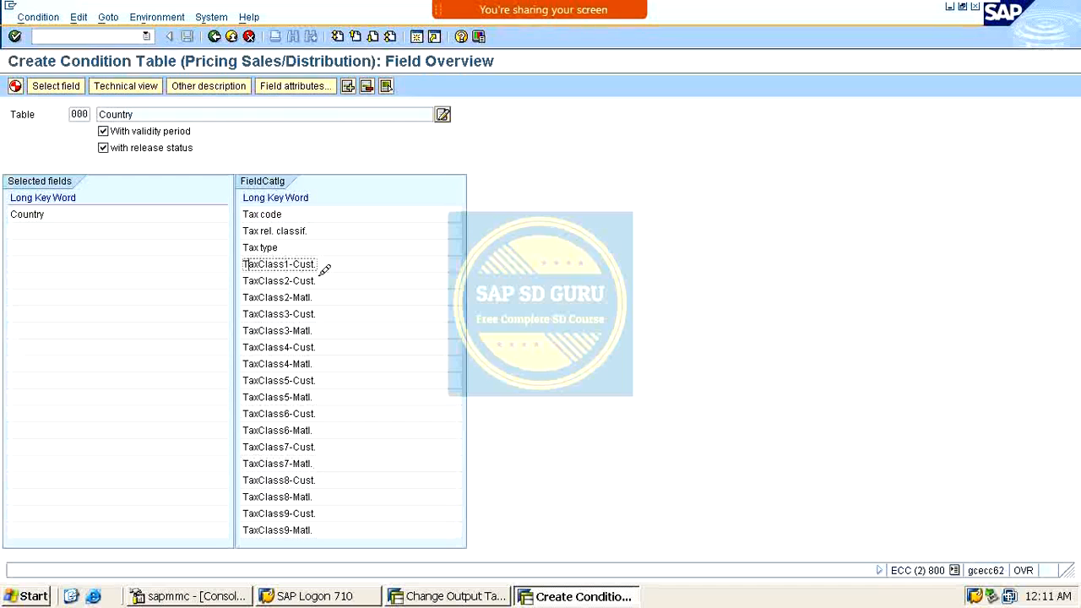
double_click(300, 260)
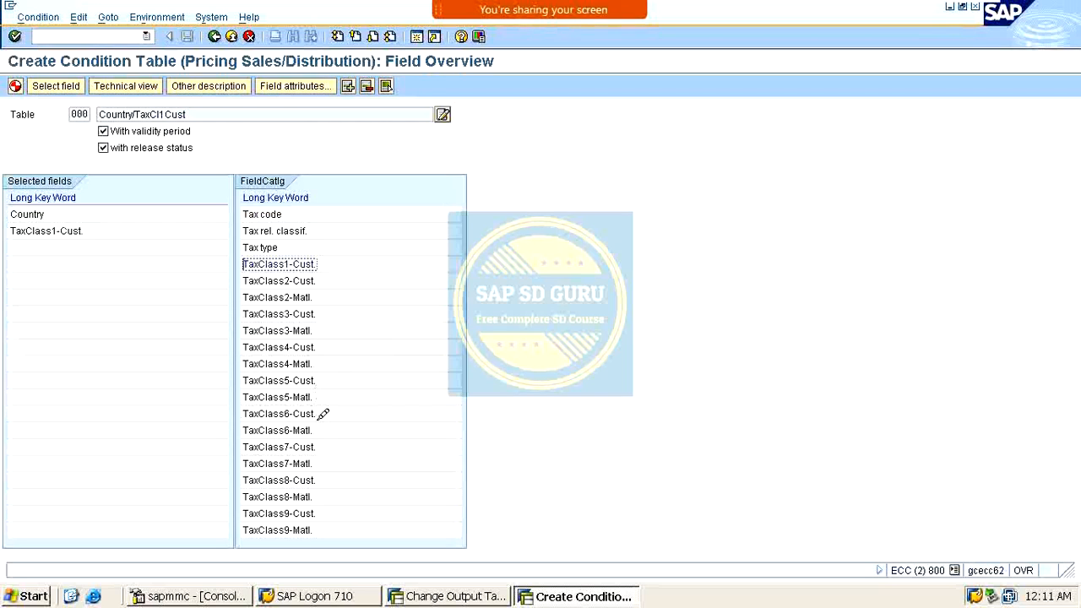
double_click(445, 482)
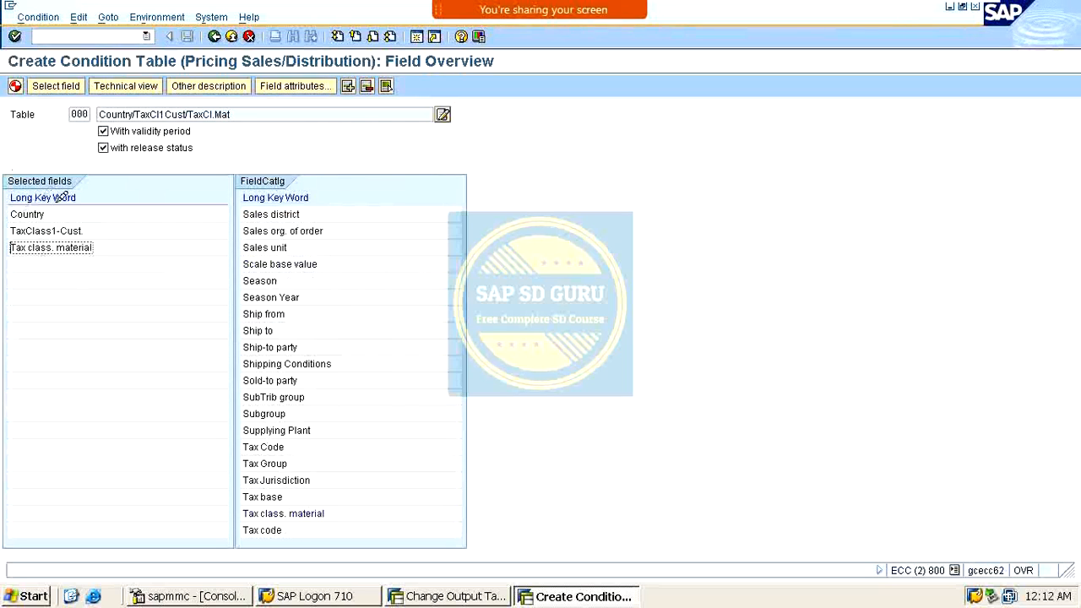
click(66, 230)
click(48, 216)
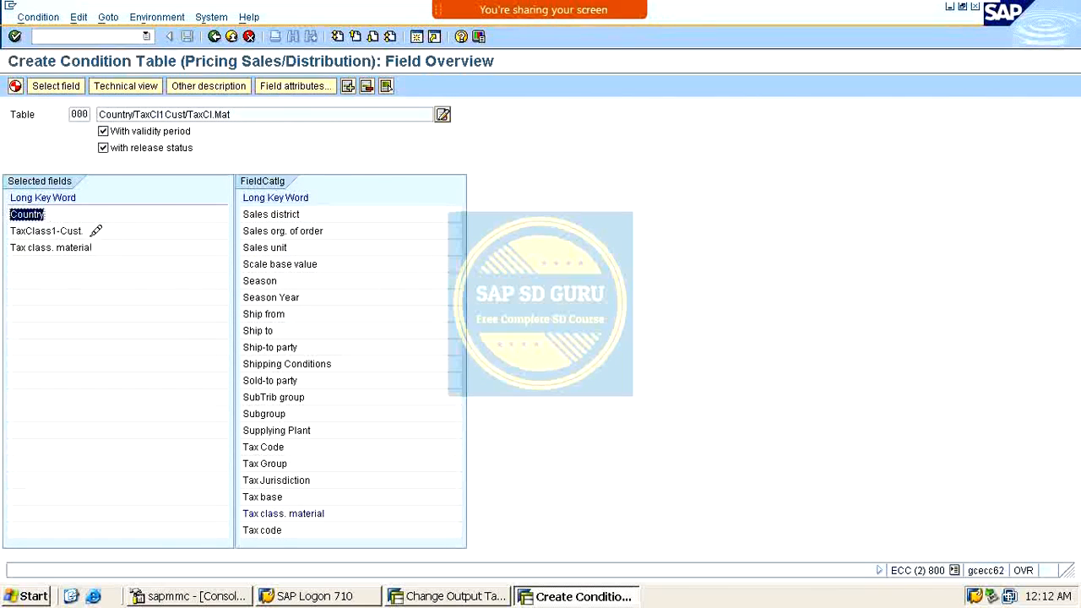
click(96, 231)
drag(138, 244, 4, 217)
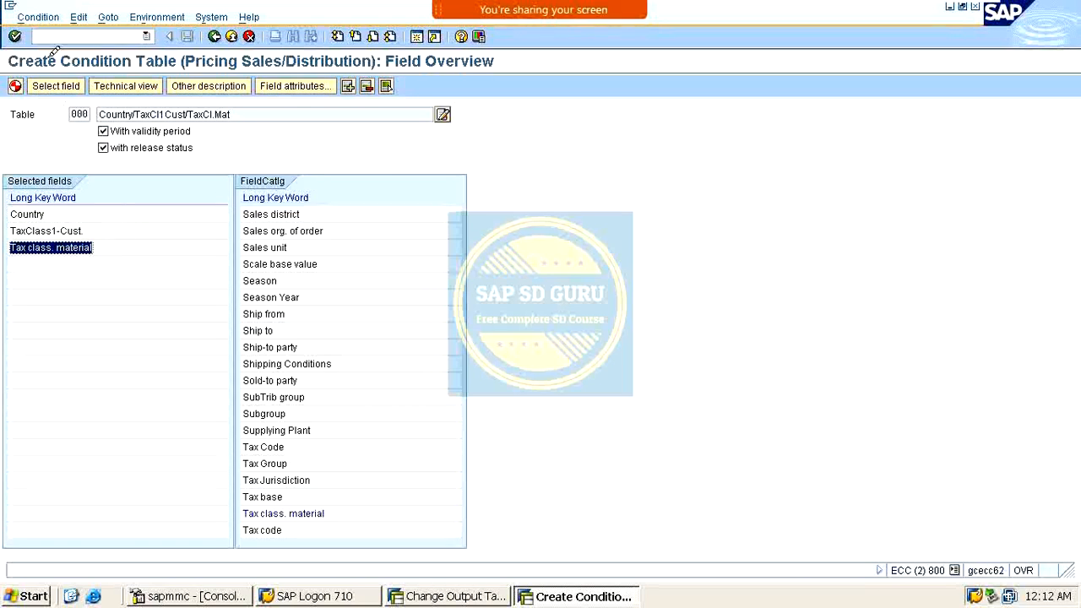
Generate the condition table, assigning it to package ZSD0 and workbench request ECCK900004.
click(16, 82)
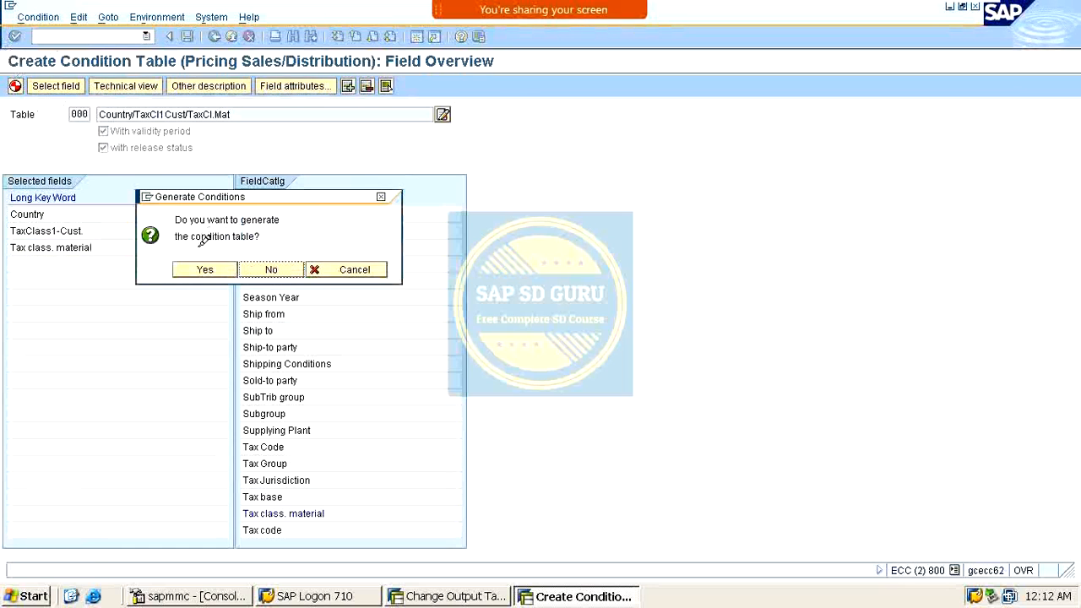
click(226, 269)
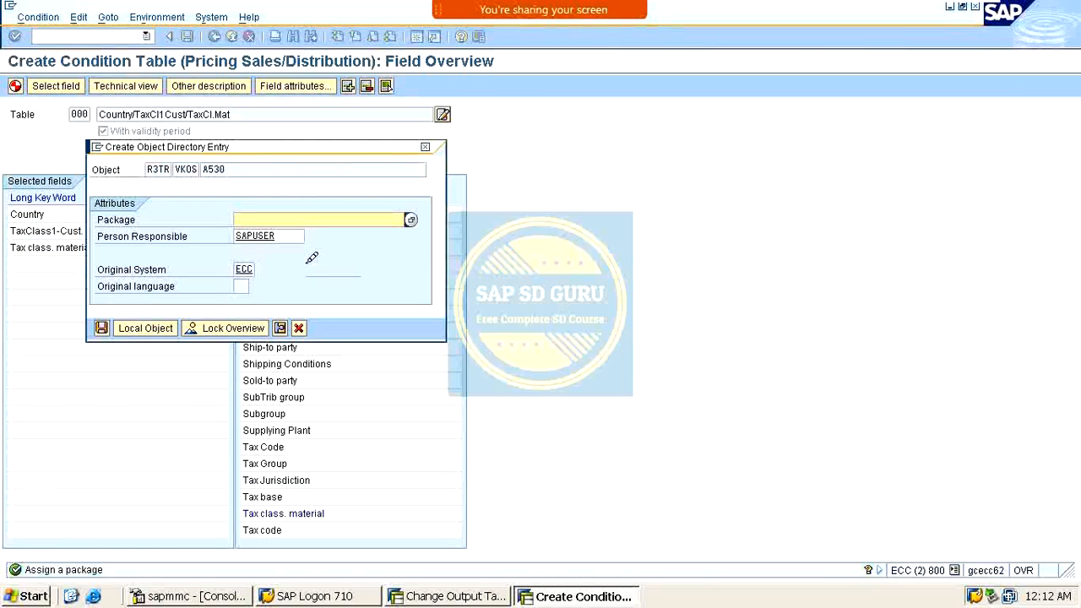
text(ZS)
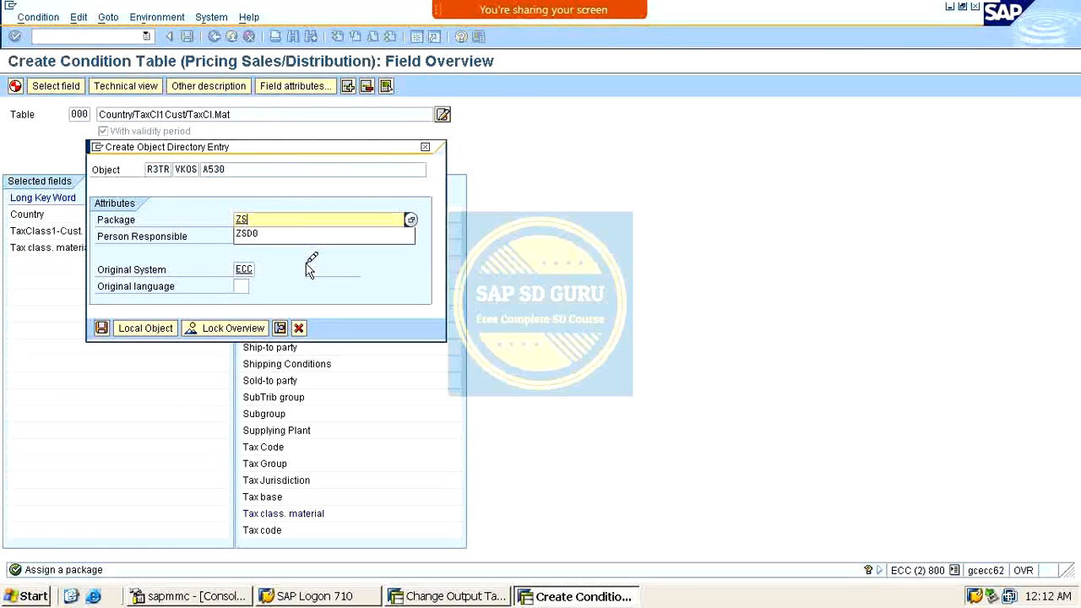
key(Down)
key(Return)
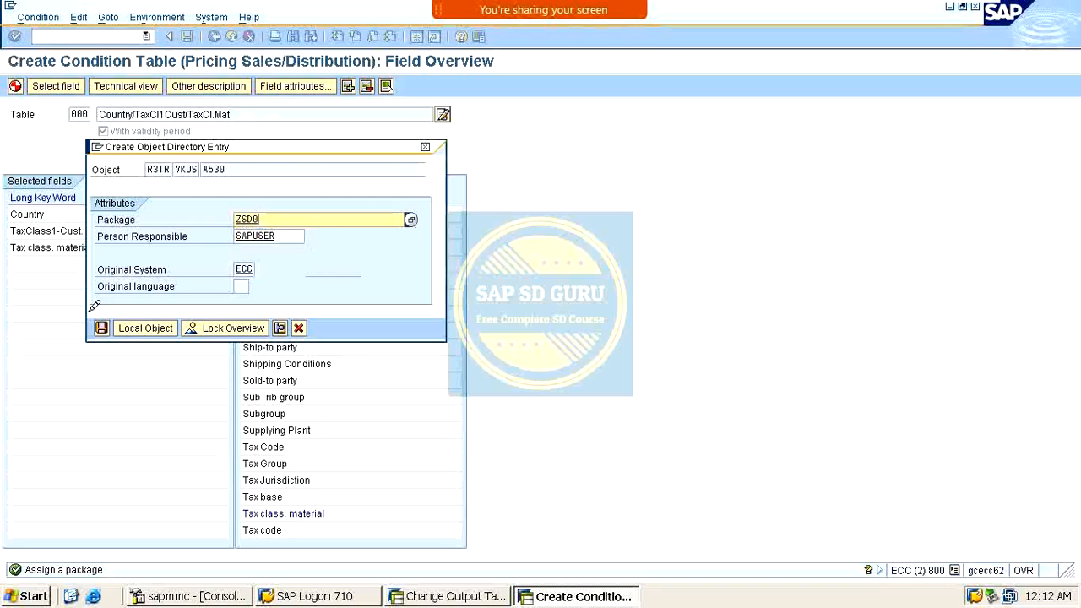
click(101, 328)
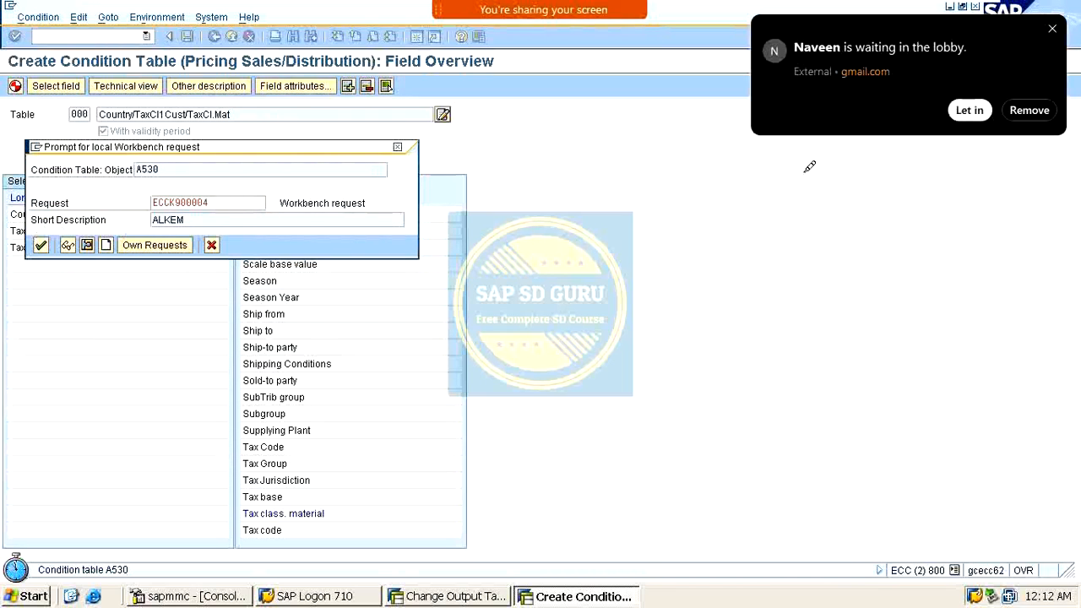
click(968, 109)
click(40, 245)
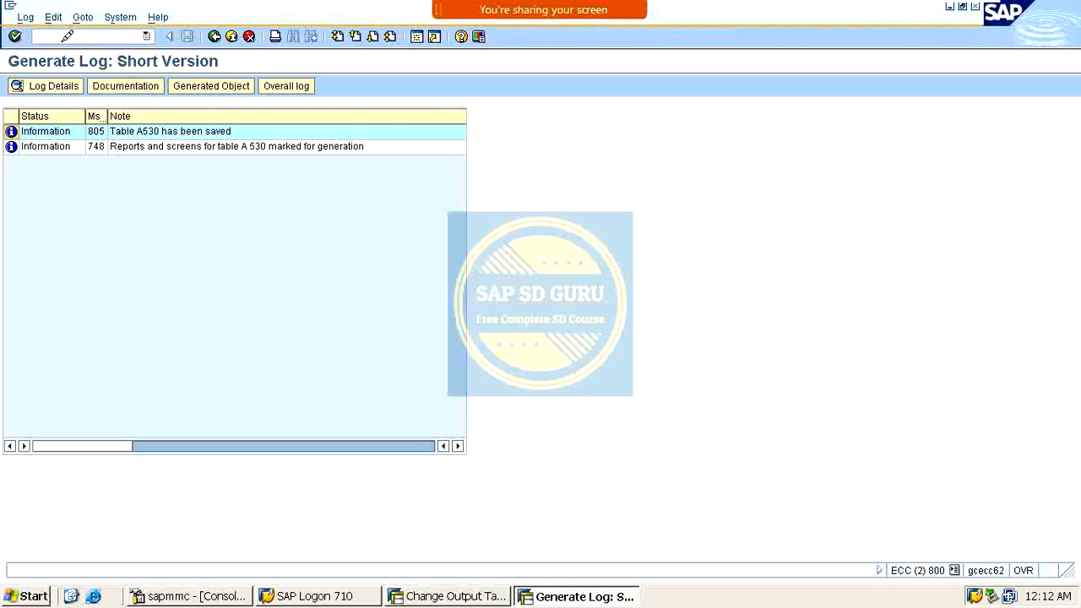
Run transaction V/07 to open the overview of pricing access sequences for maintenance.
text(07)
key(Return)
key(Return)
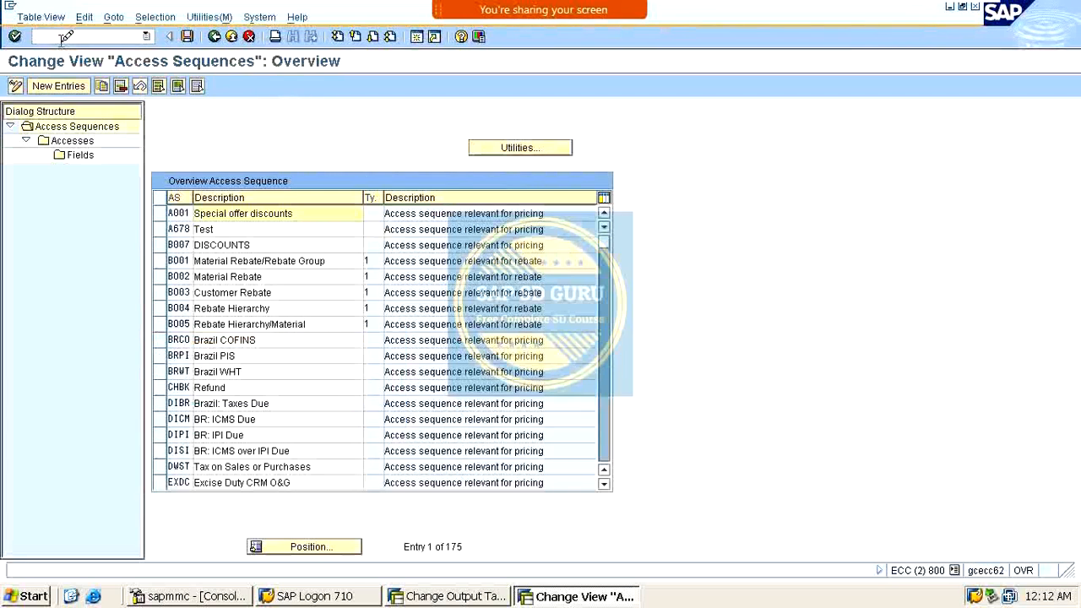
Start a new access sequence entry with key NMST and description TAX, widening the key column.
click(58, 86)
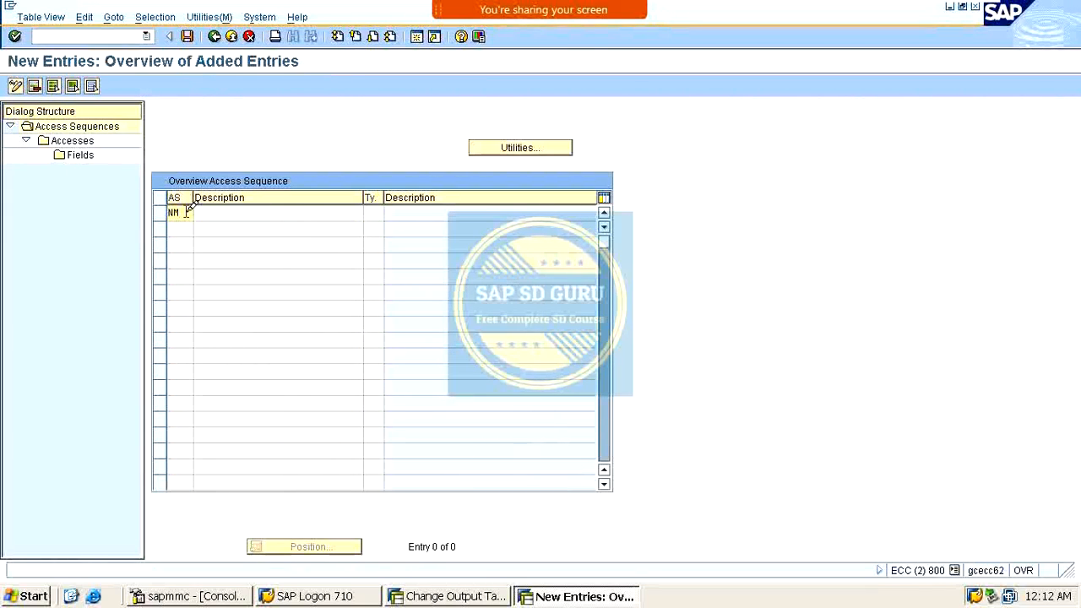
text(NMST)
key(Tab)
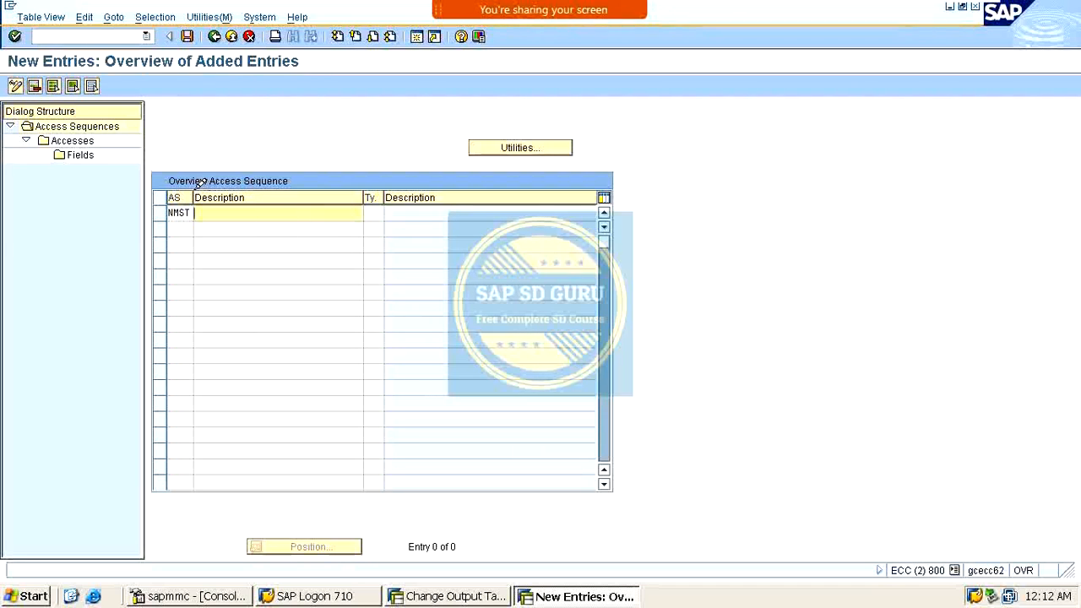
drag(193, 200, 204, 199)
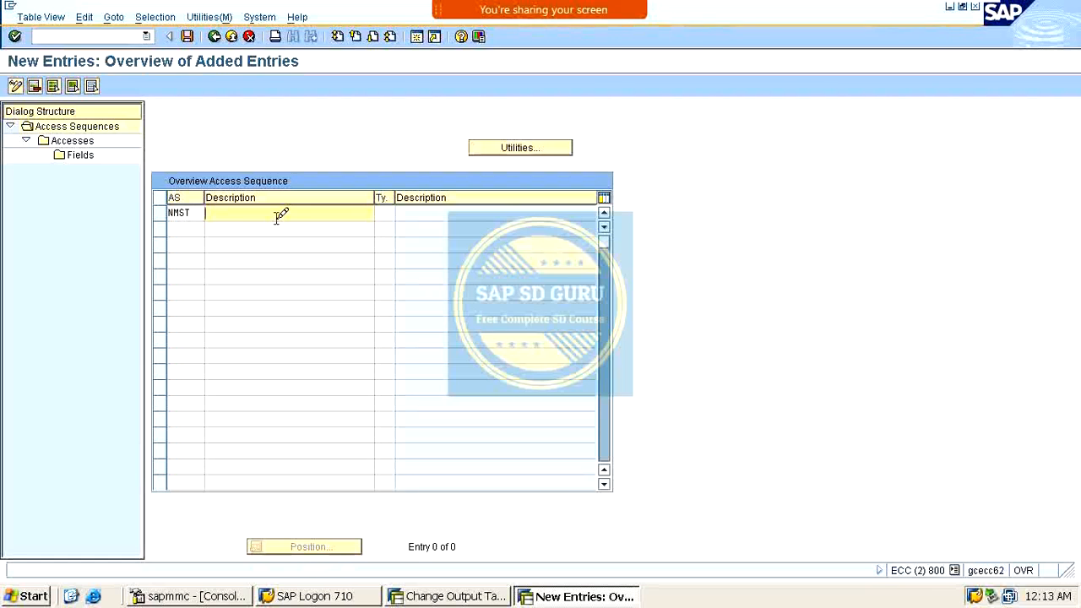
text(TAX)
mouse_move(203, 205)
mouse_down()
mouse_move(193, 206)
mouse_move(220, 204)
mouse_up()
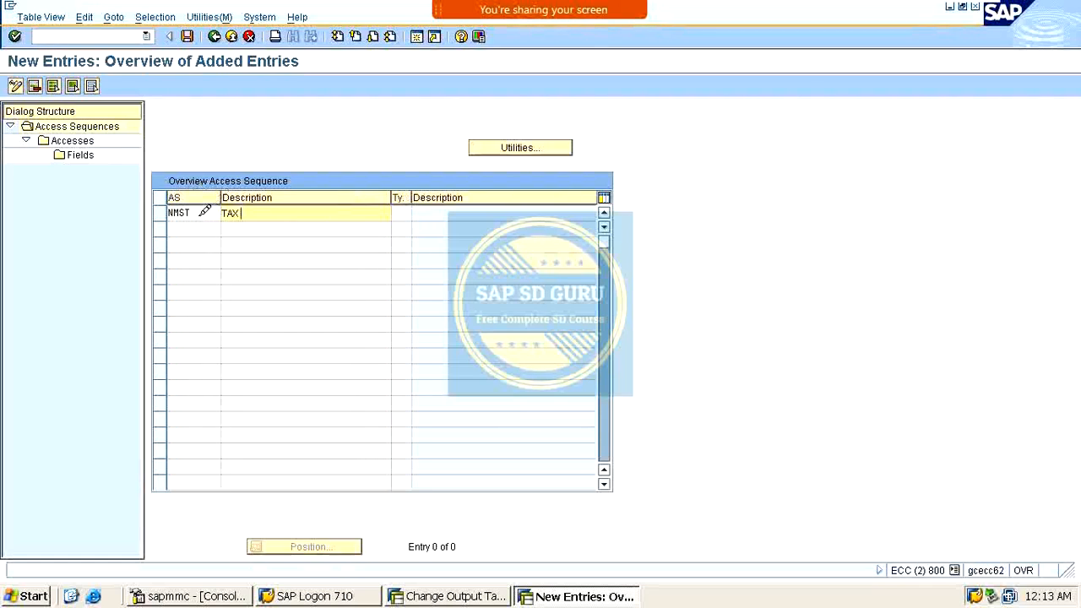
Correct the new access sequence's key to NWST and complete its description as TAX CONDITIONTYPE.
double_click(204, 212)
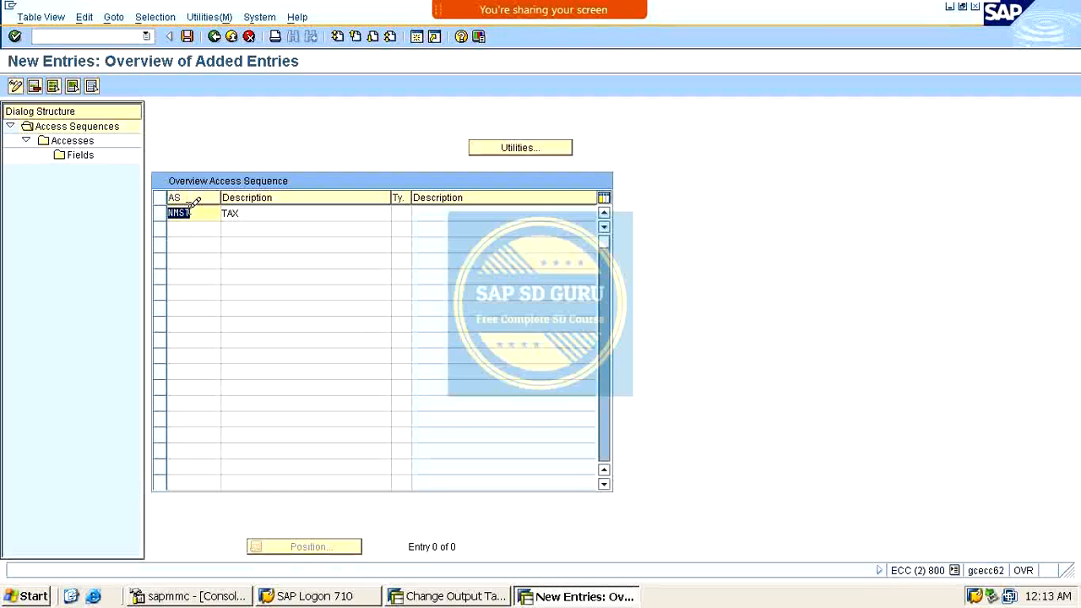
text(N)
key(Tab)
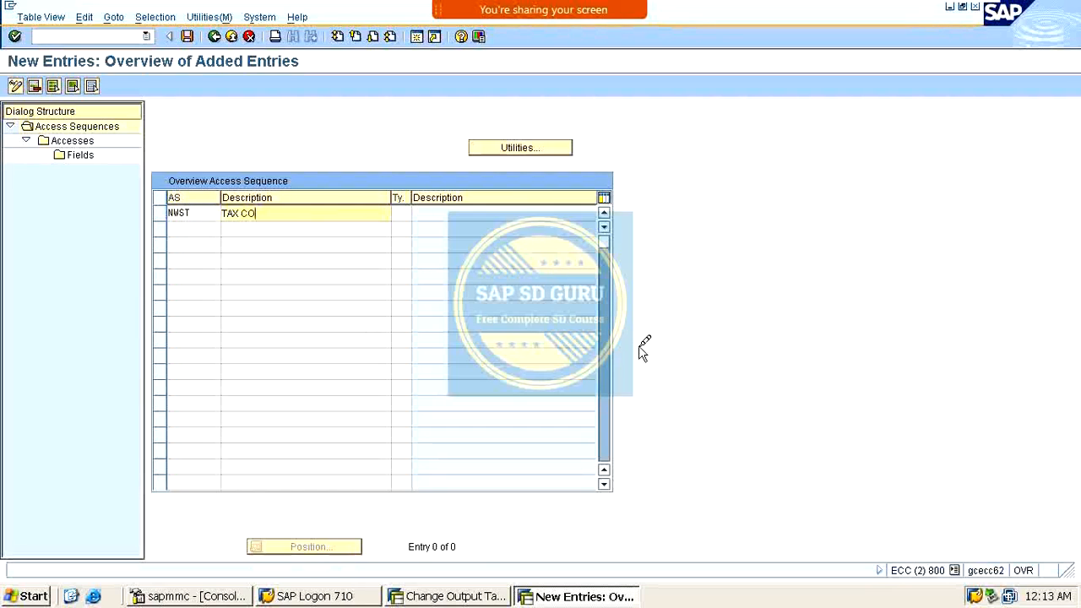
text(CONDITIONTRY)
key(BackSpace)
text(ONTYPE)
key(Return)
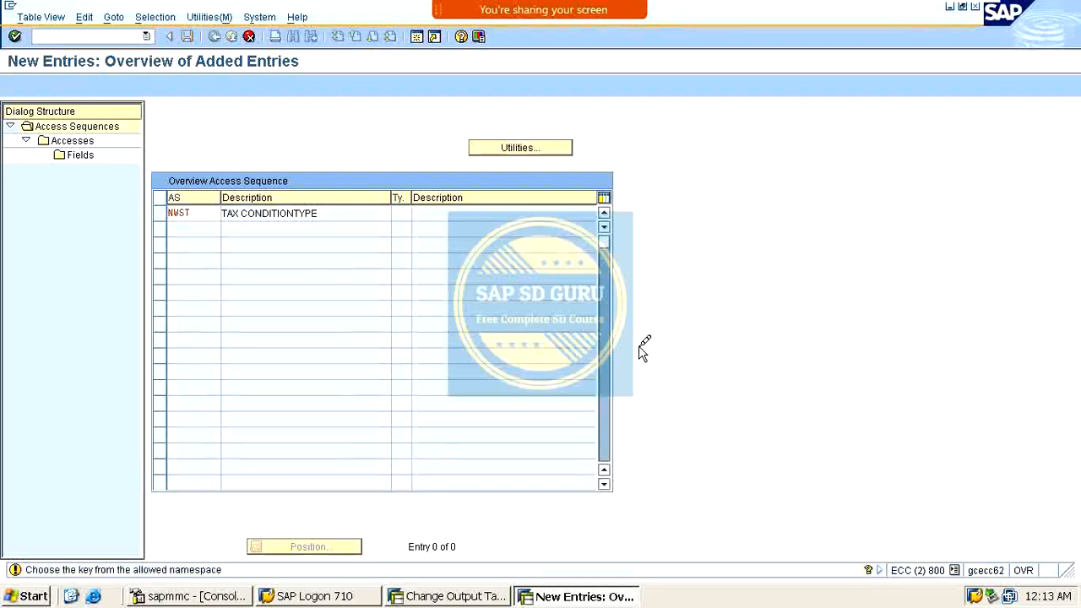
key(Return)
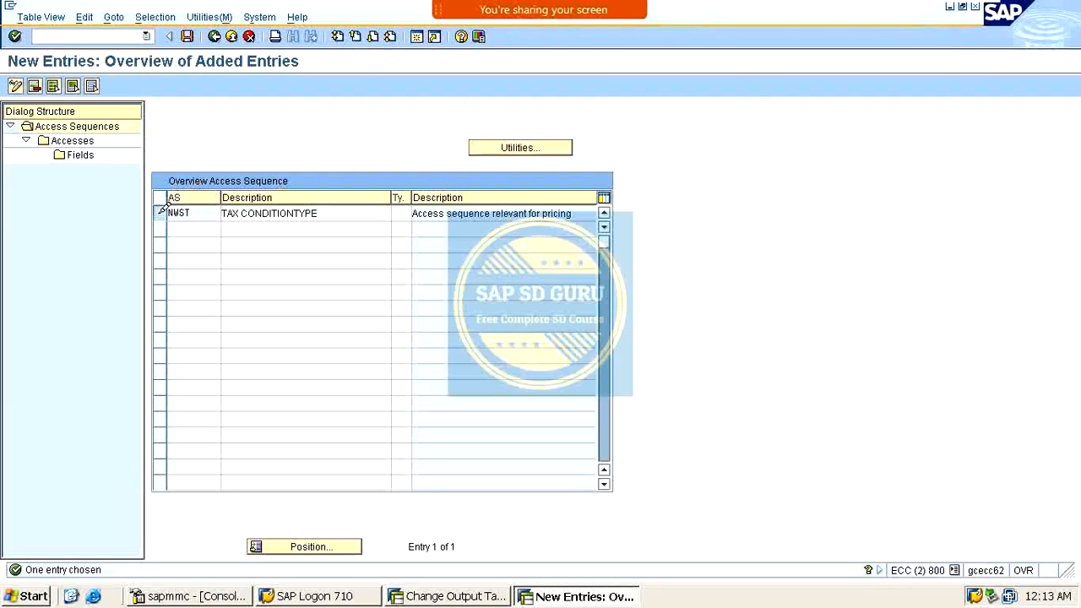
Add access number 10 with condition table 530 to access sequence NWST.
click(158, 213)
double_click(71, 137)
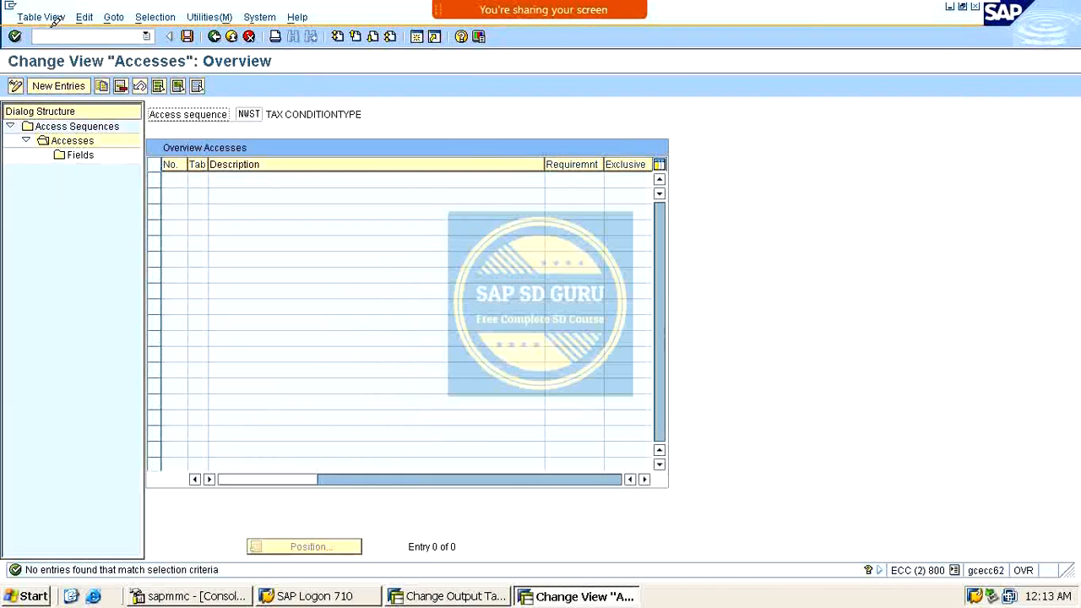
click(60, 80)
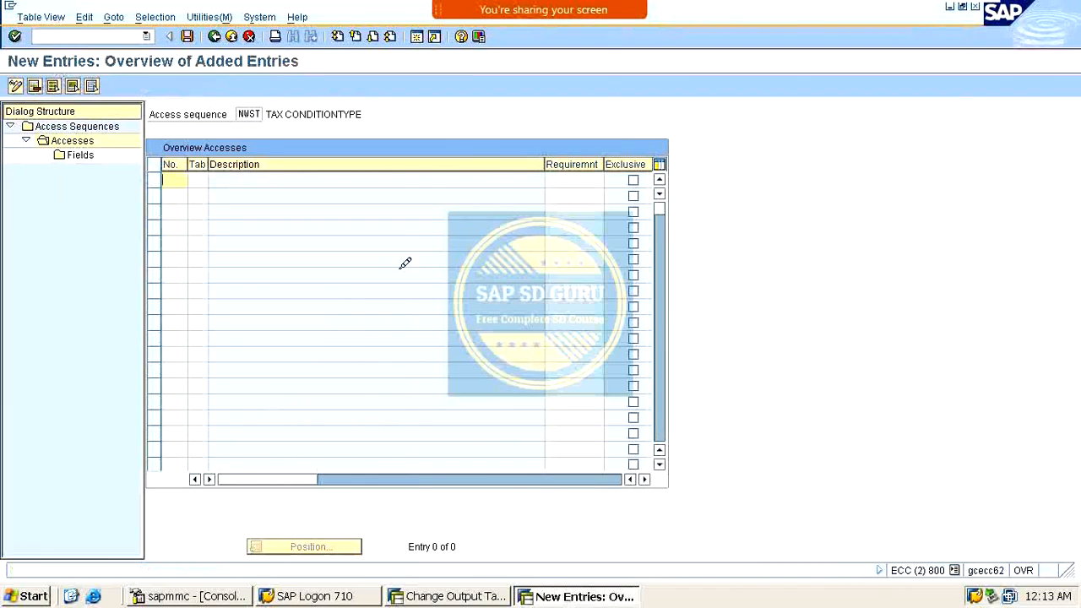
text(10)
key(Tab)
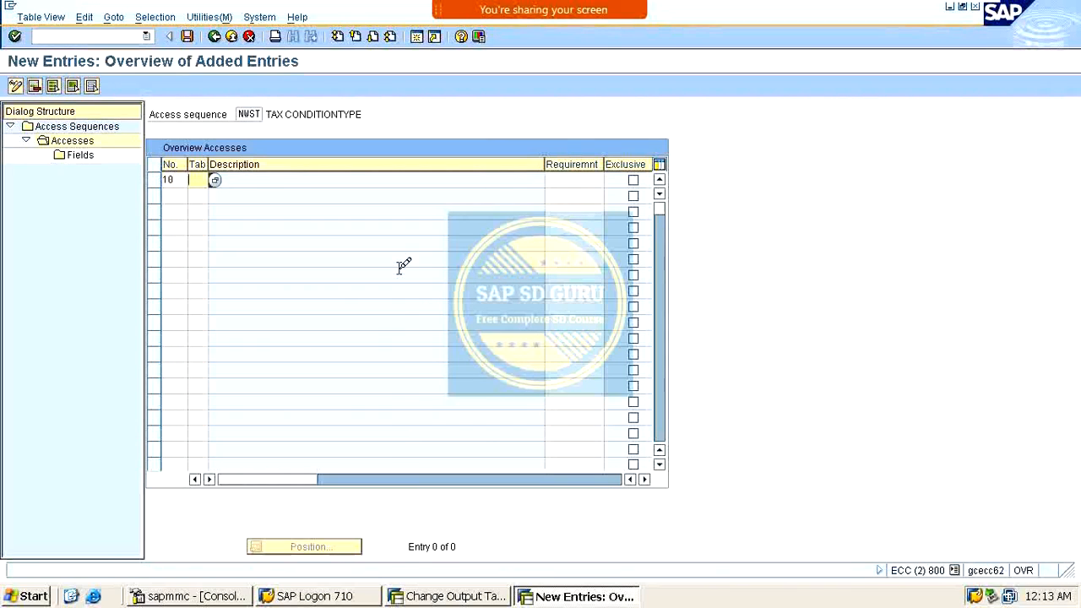
text(530)
key(Return)
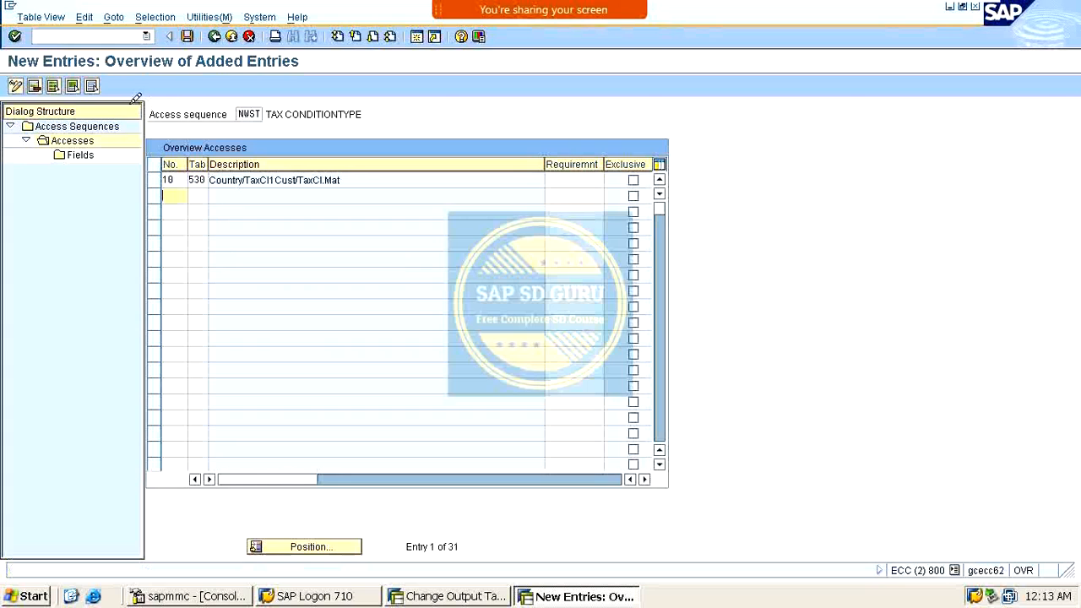
drag(226, 180, 345, 186)
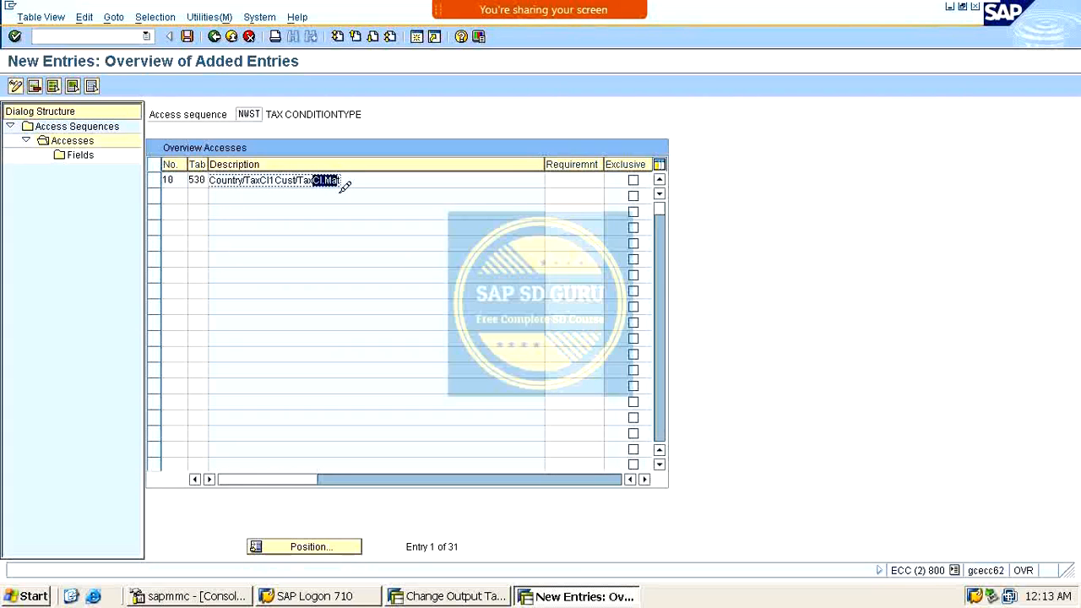
Create the field assignment for access 10 and save the access sequence in workbench request ECCK900004.
click(155, 179)
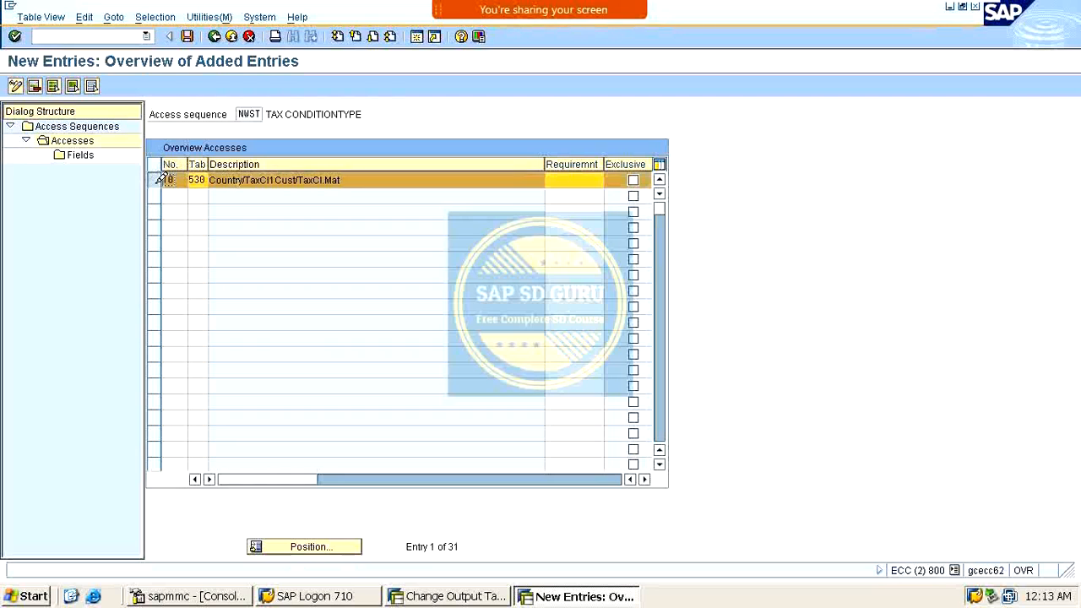
double_click(80, 155)
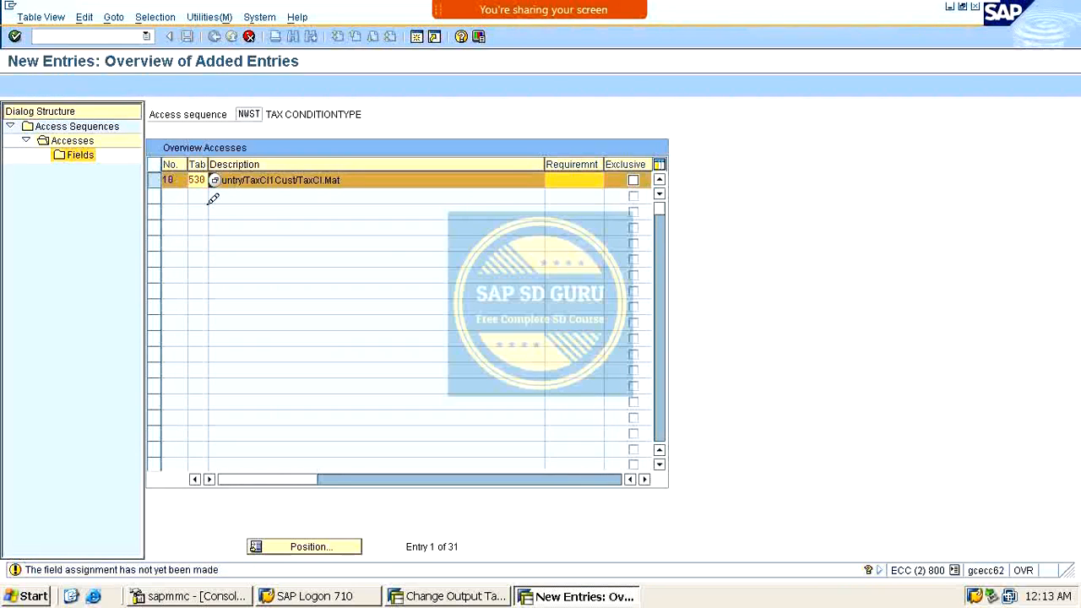
key(Return)
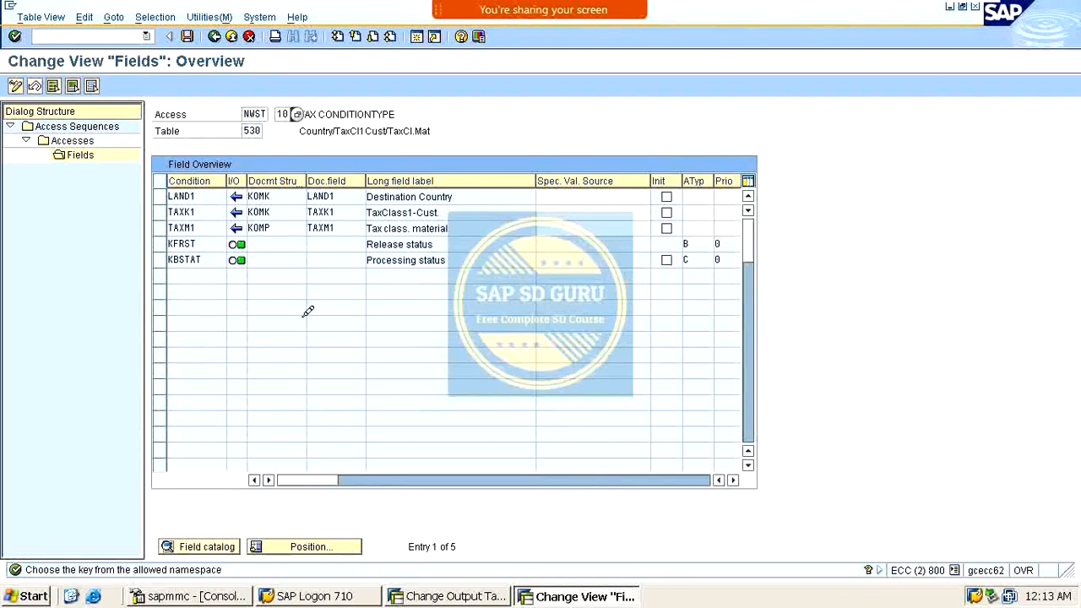
click(188, 36)
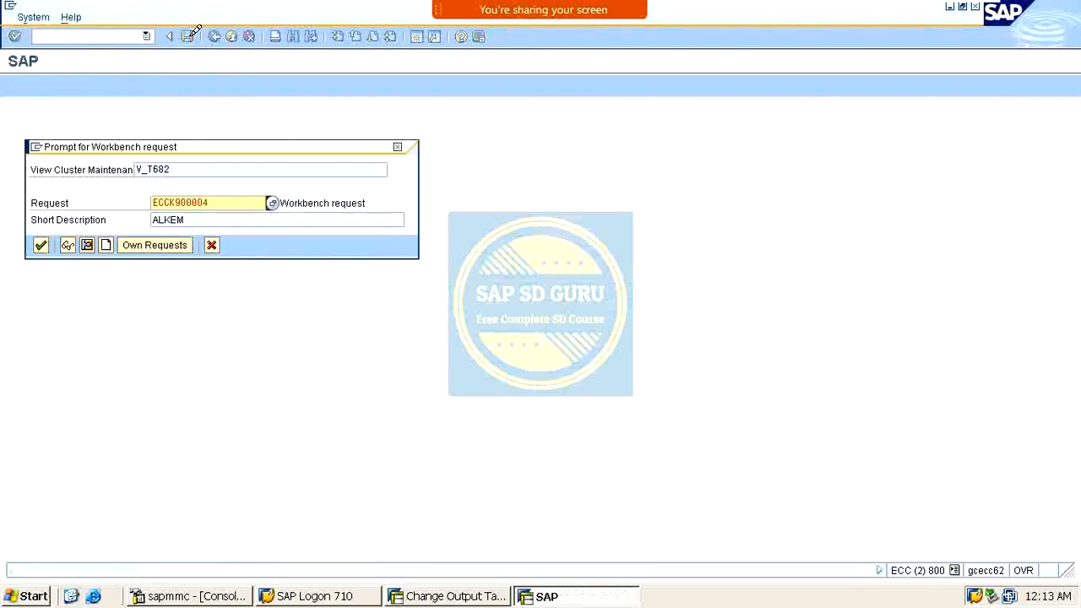
key(Return)
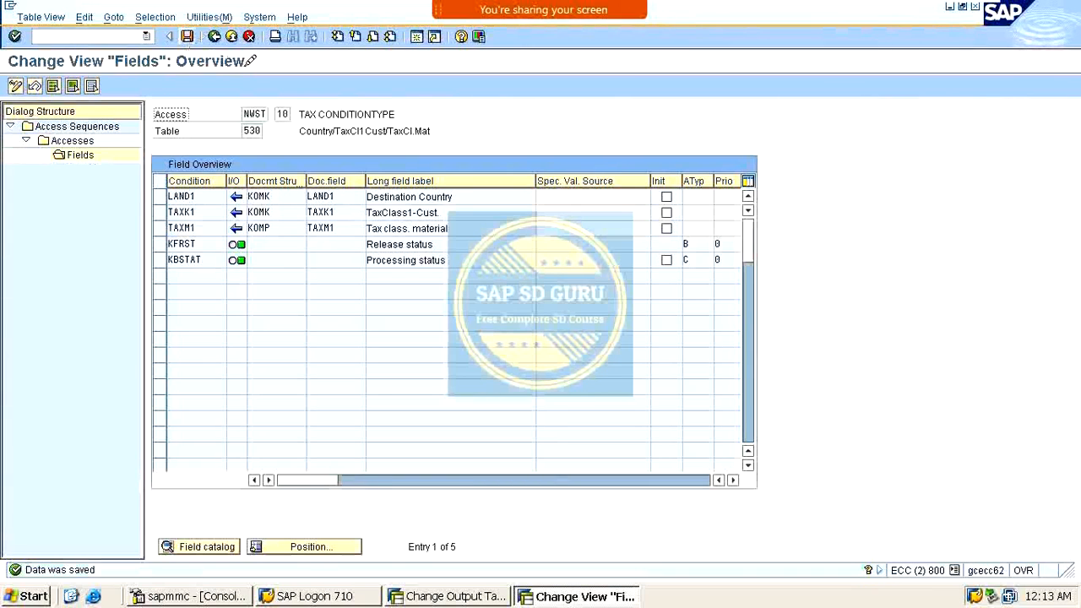
Return from the field assignment to the access sequence NWST entry and save it again.
click(214, 36)
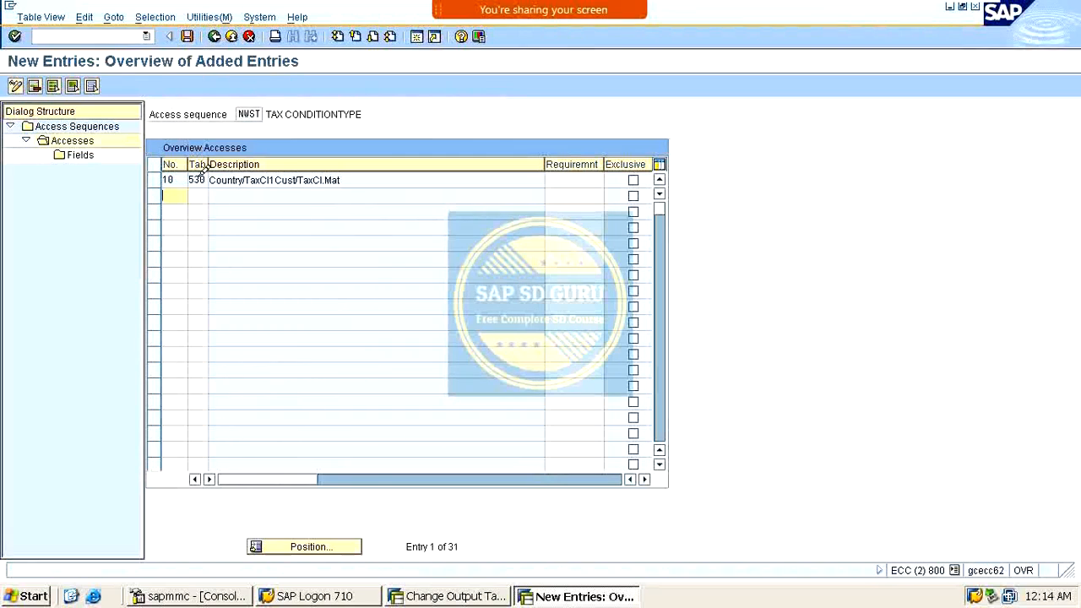
click(215, 37)
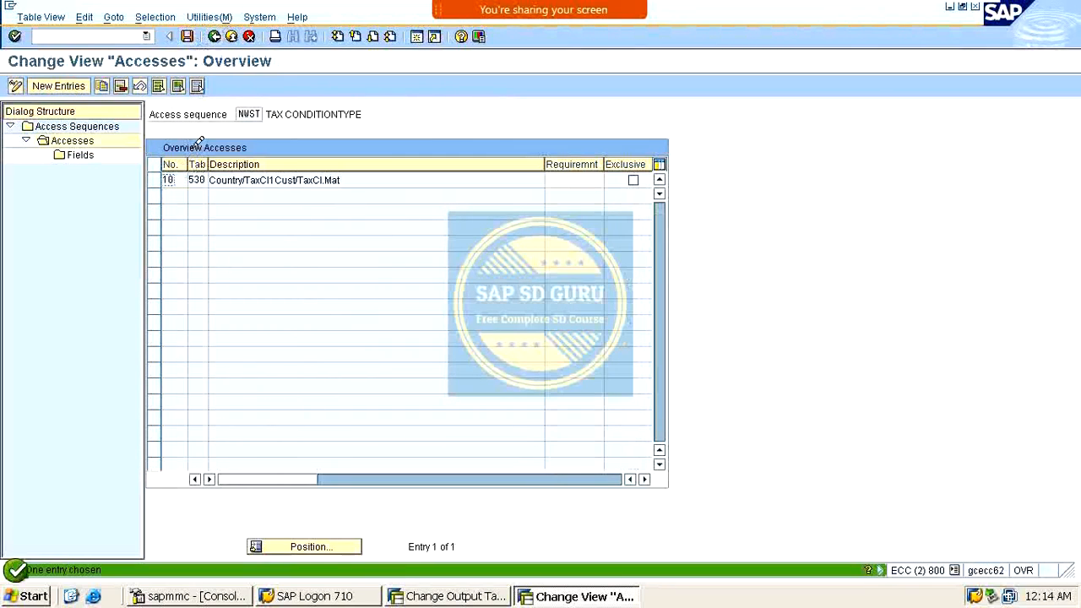
click(214, 36)
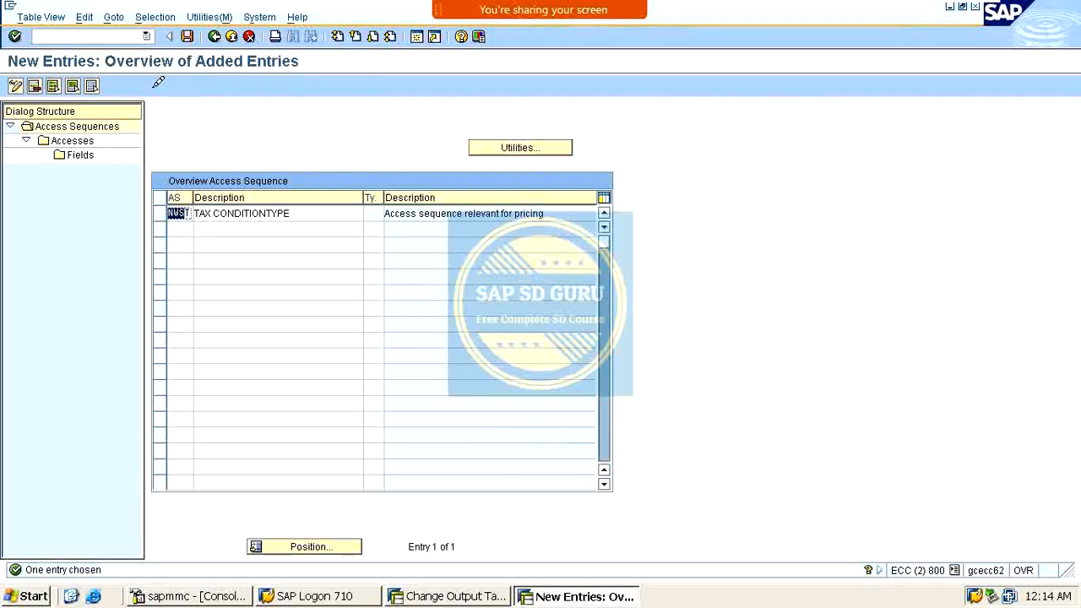
click(186, 36)
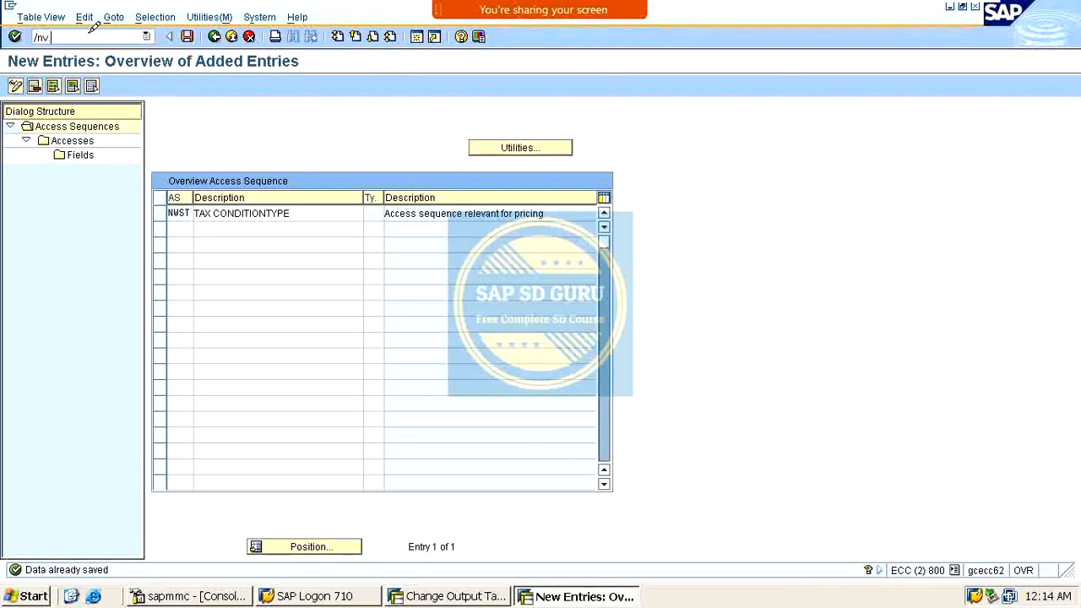
Open condition type maintenance with transaction V/06 and locate condition type MWST.
text(/nv/06)
key(Return)
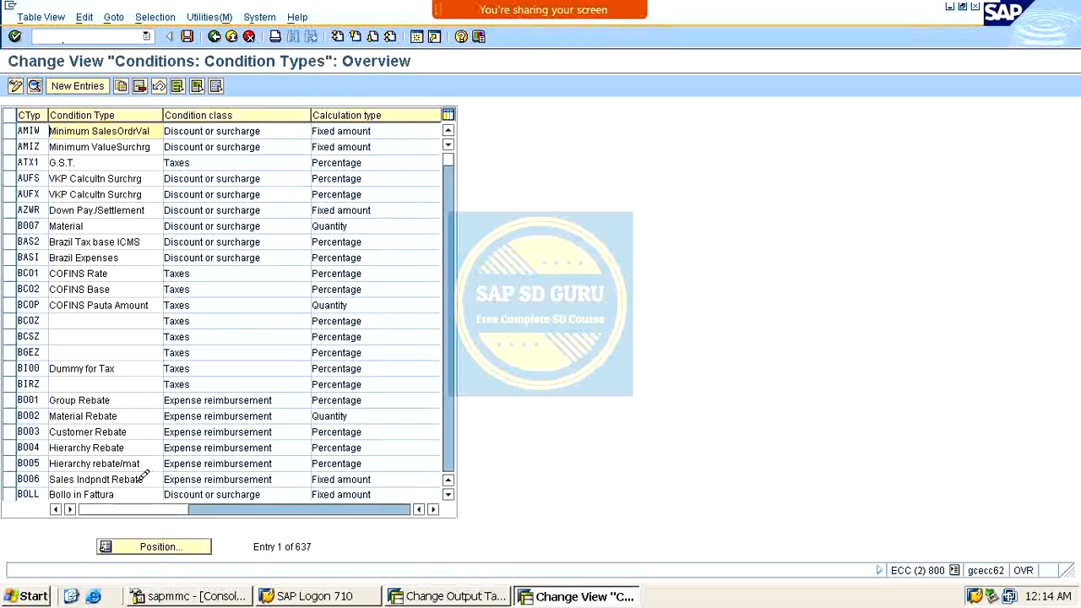
click(179, 546)
text(mwst)
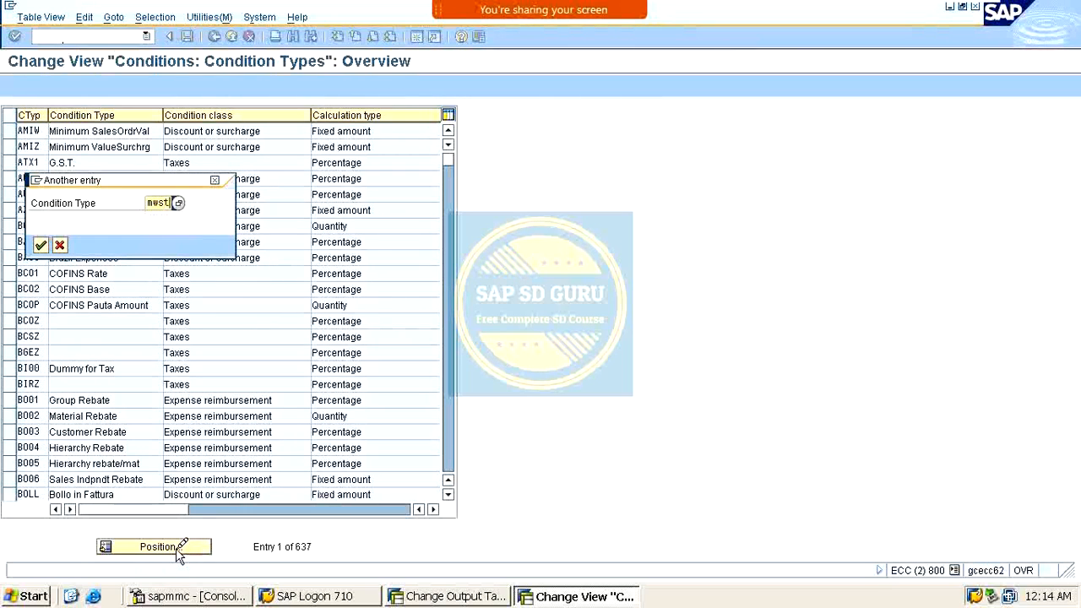
key(Return)
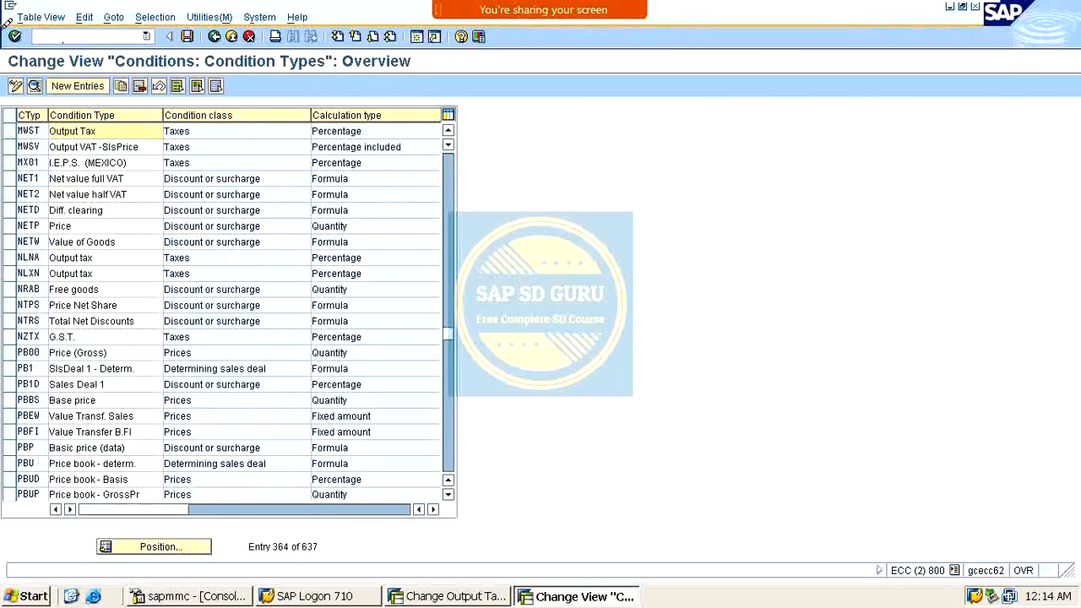
Copy condition type MWST as NWST with description OUTPUT TAX CINDITION and access sequence NWST.
click(10, 131)
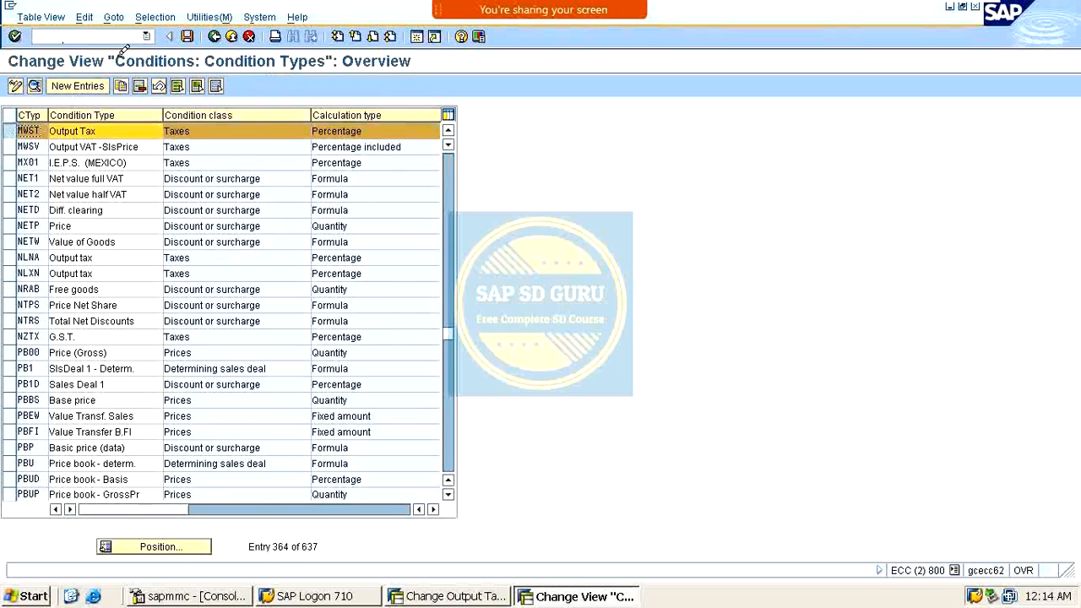
click(121, 85)
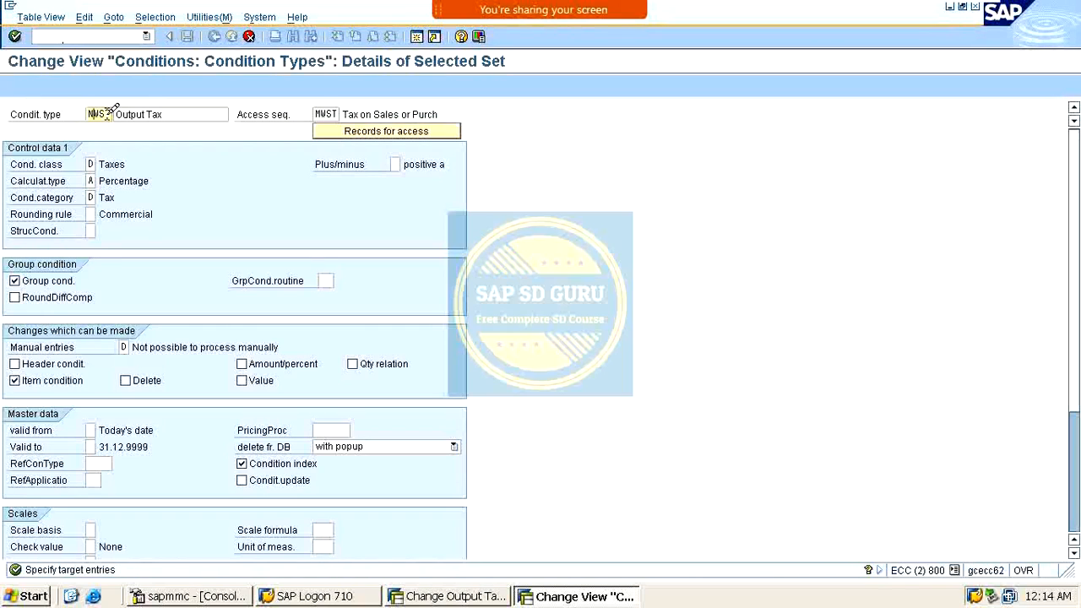
click(115, 114)
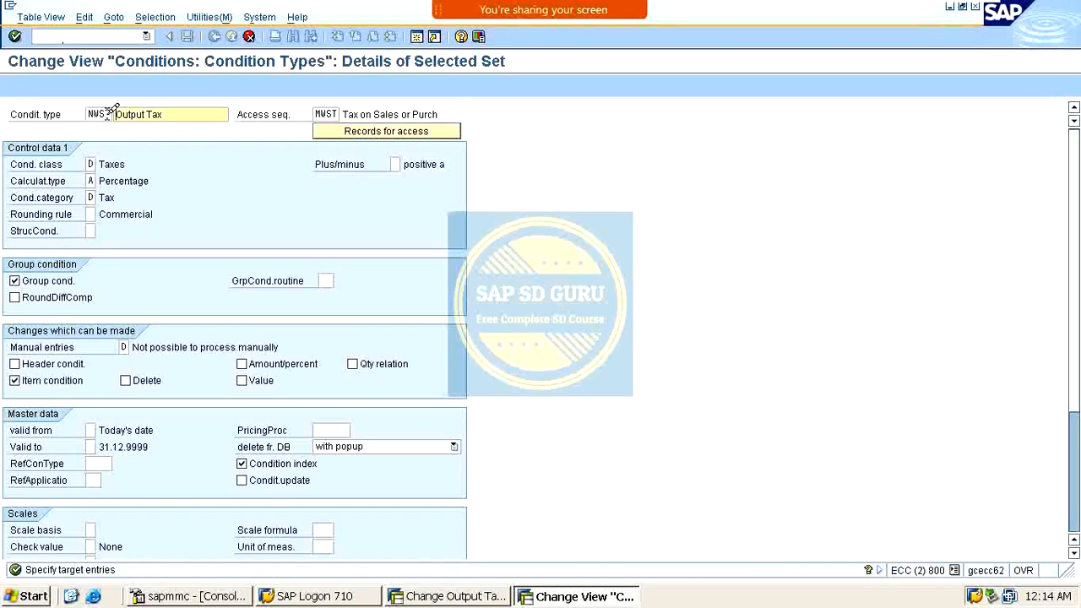
text(OUT PUT)
key(Tab)
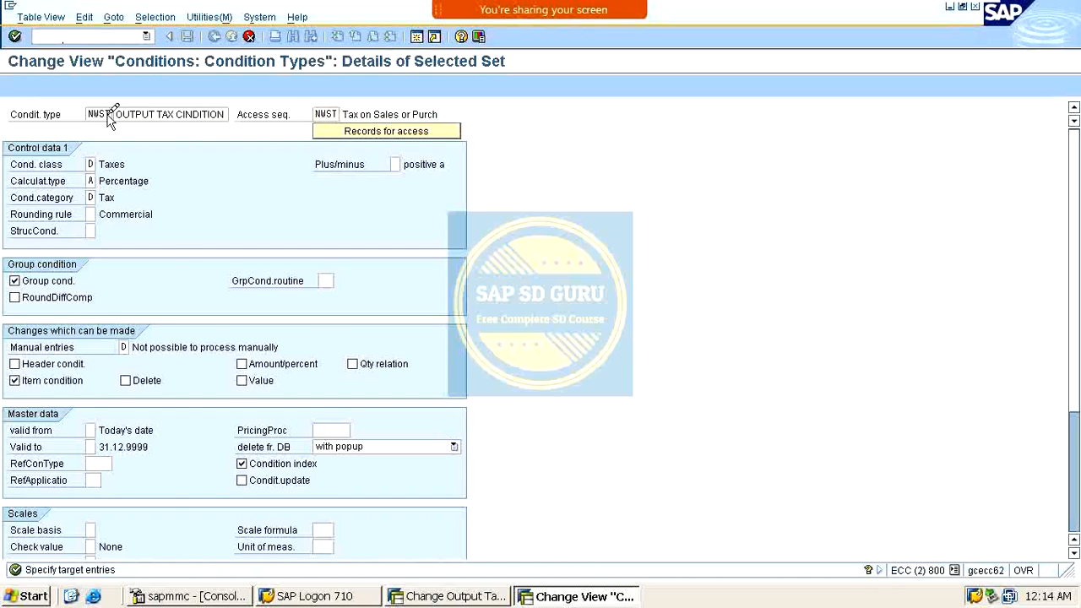
Confirm the copied condition type NWST and save it in customizing request ECCK900002.
key(Return)
key(ctrl+s)
key(Return)
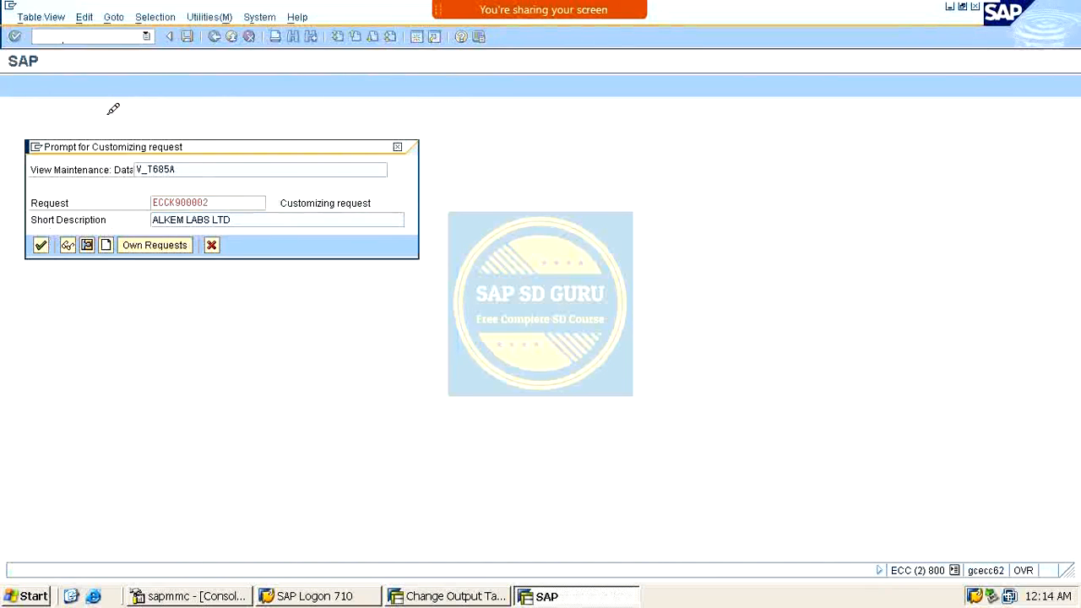
click(187, 36)
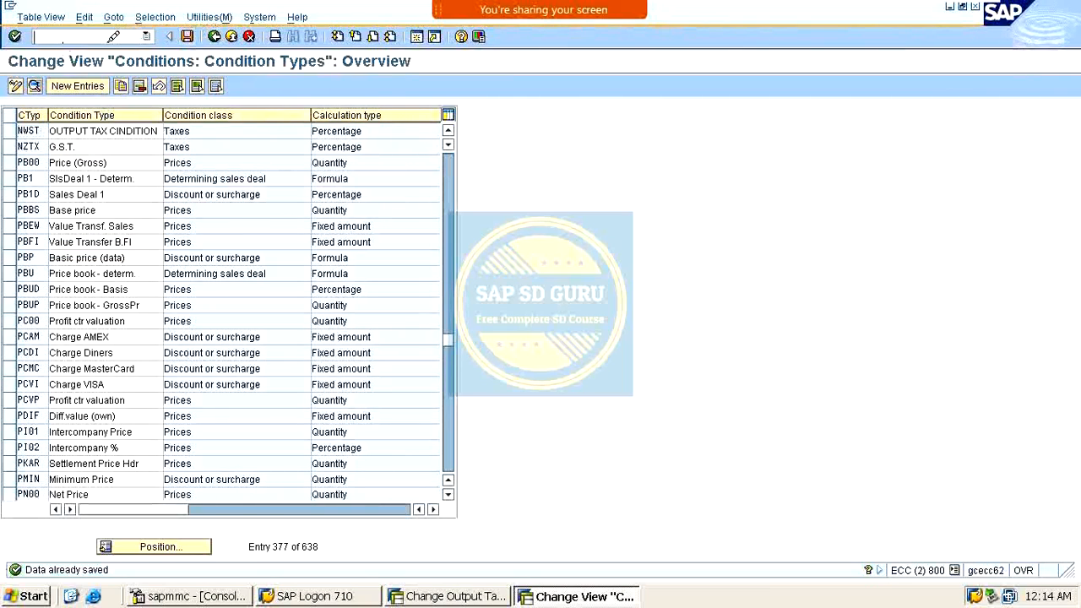
Leave condition type maintenance, open pricing procedure maintenance and locate procedure MR0000.
key(Return)
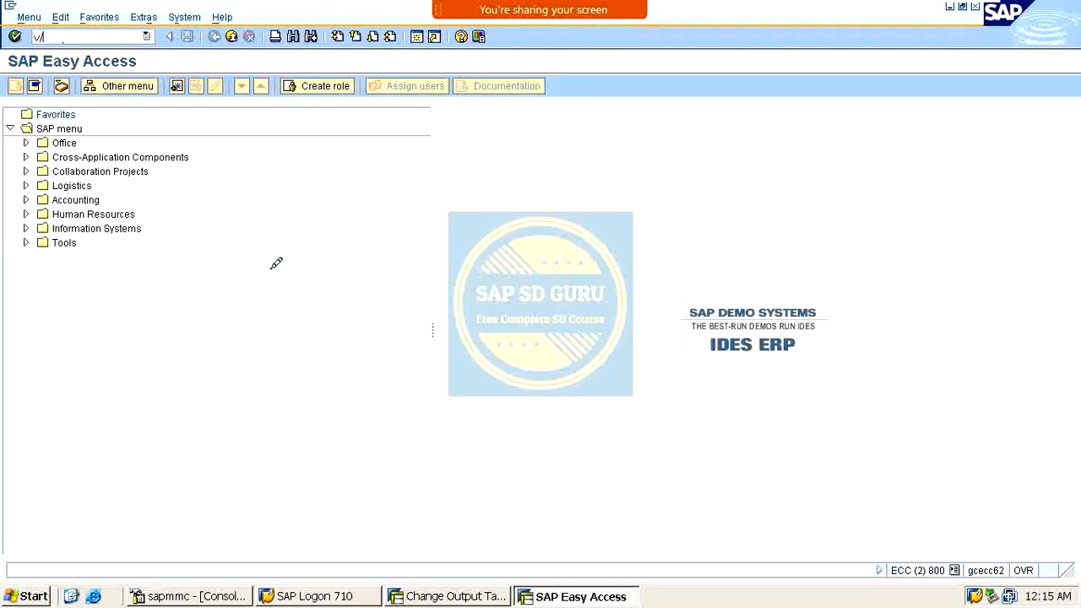
key(Return)
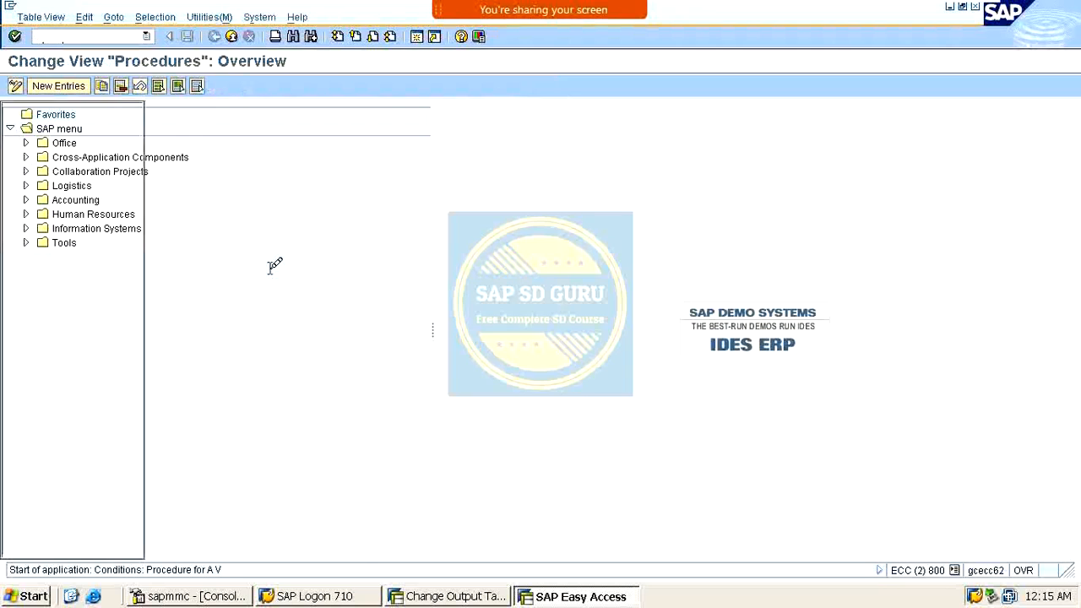
click(317, 546)
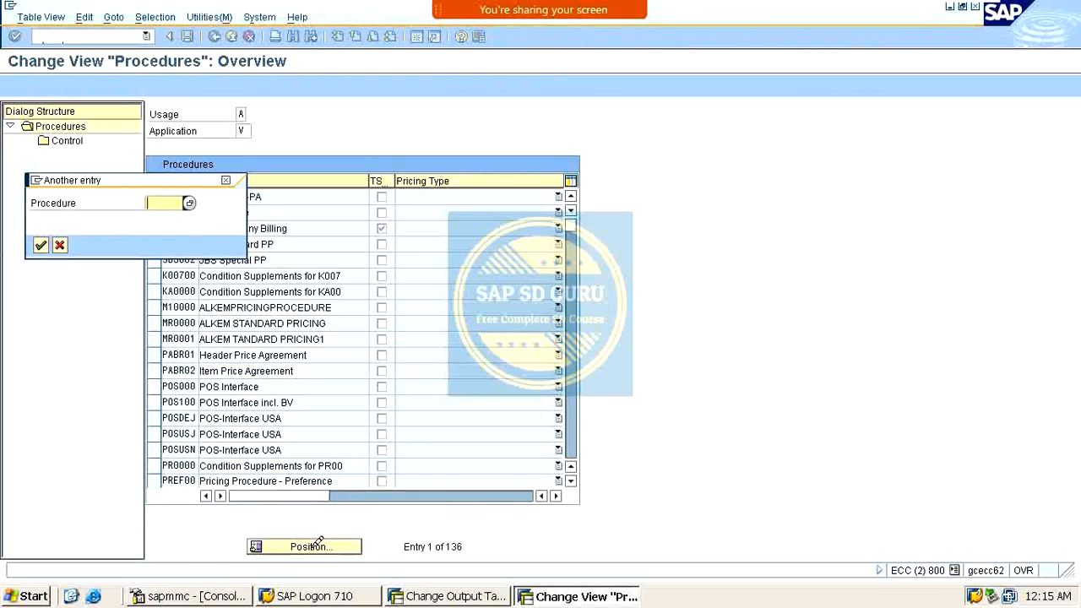
key(Down)
key(Down)
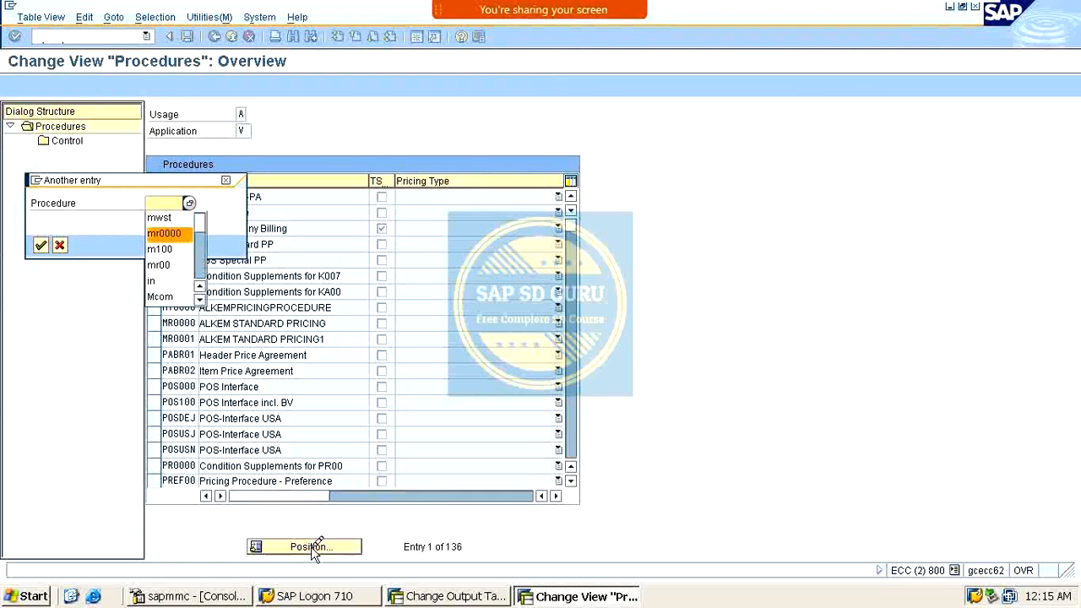
key(Return)
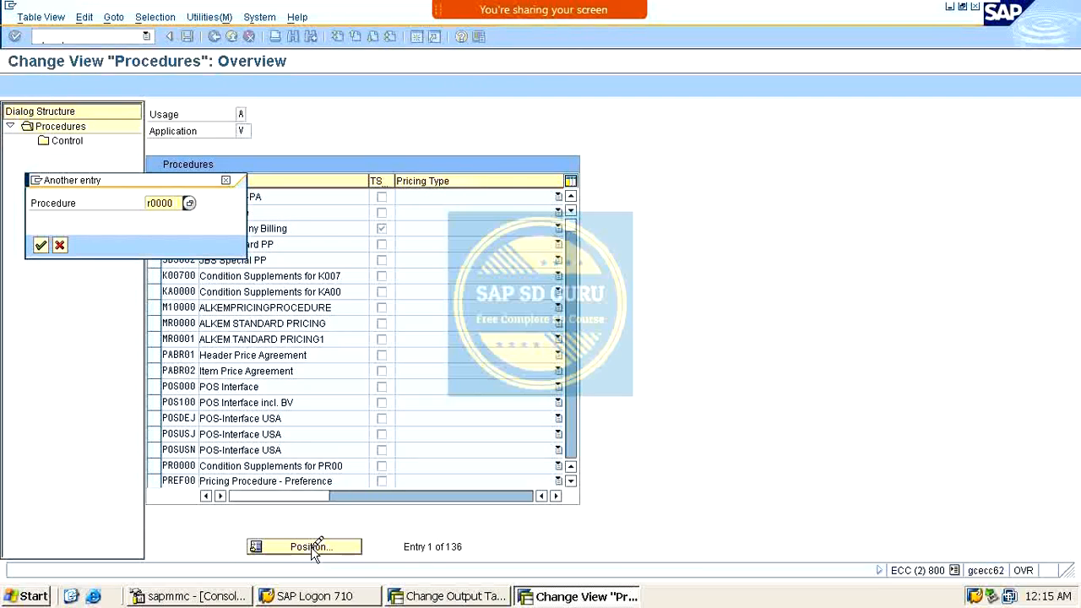
key(Return)
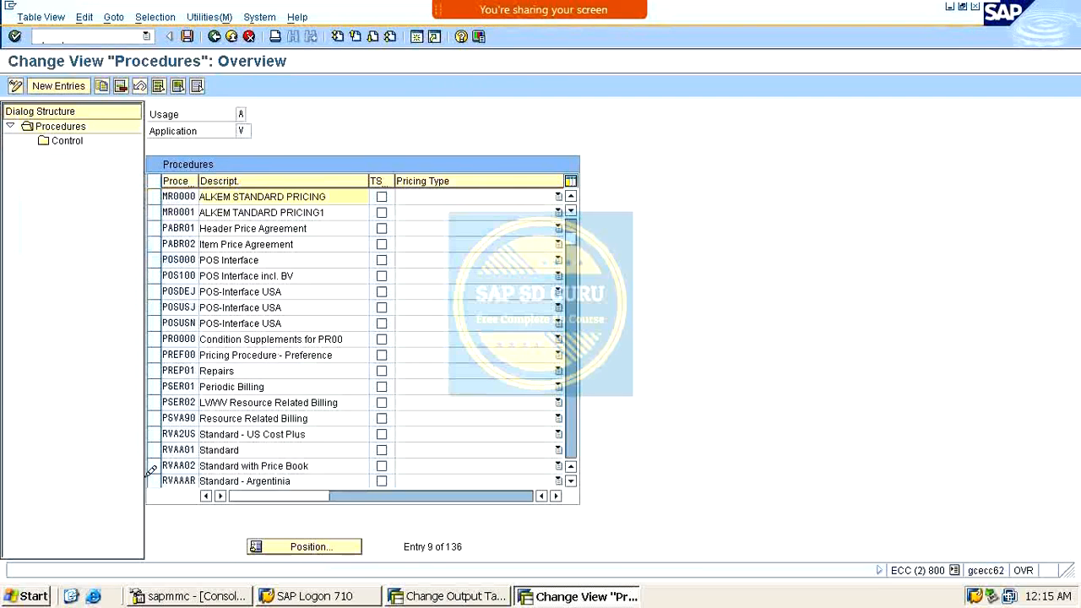
In the control data of procedure MR0000, set the condition type of step 180 to NWST.
click(156, 196)
double_click(68, 141)
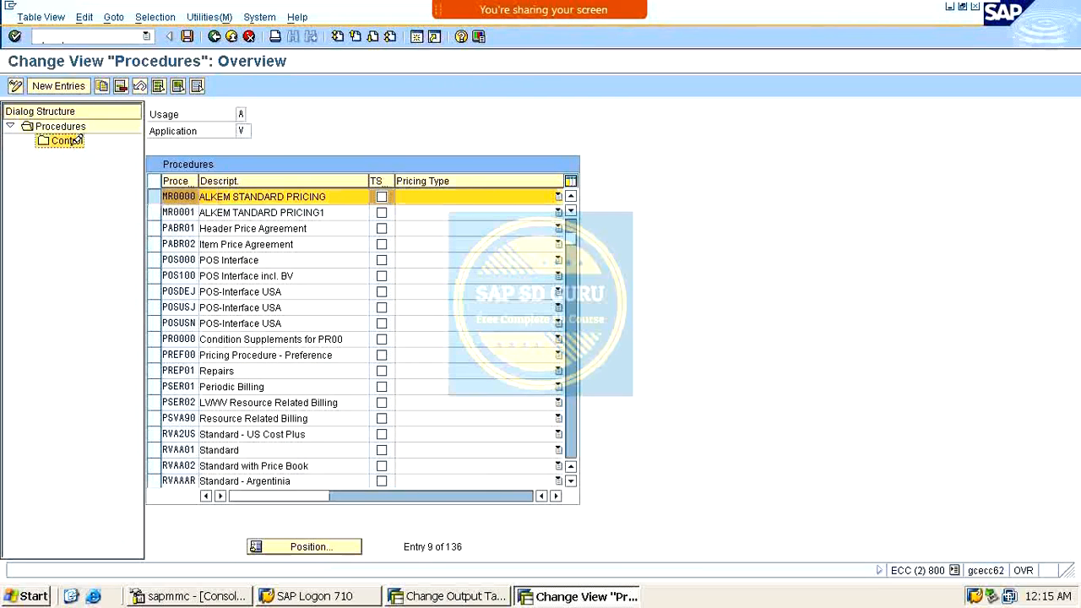
scroll(229, 296, down, 2)
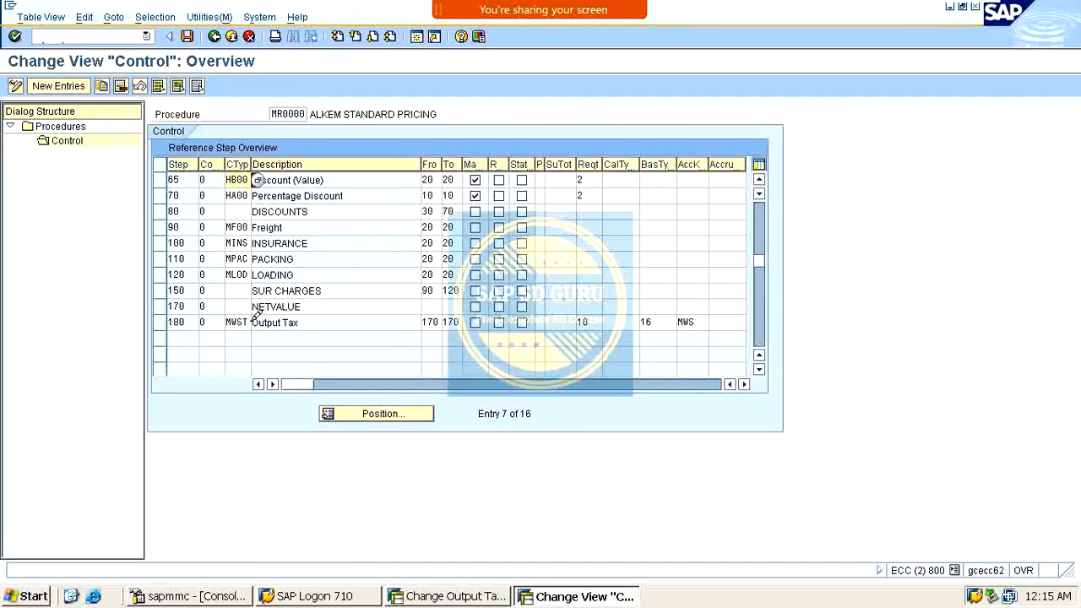
double_click(242, 322)
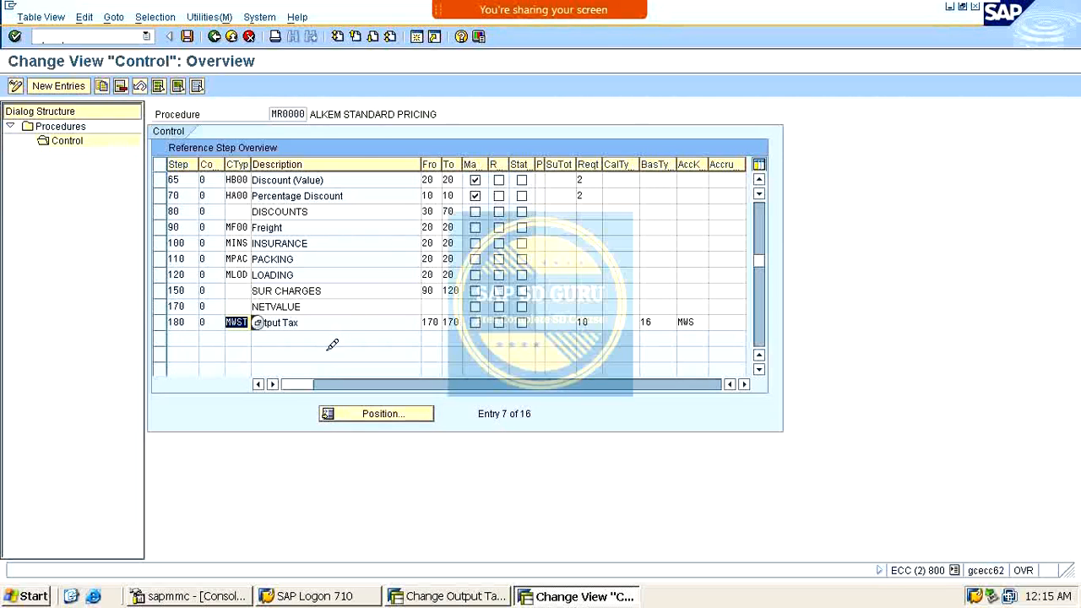
click(235, 320)
double_click(237, 321)
text(M)
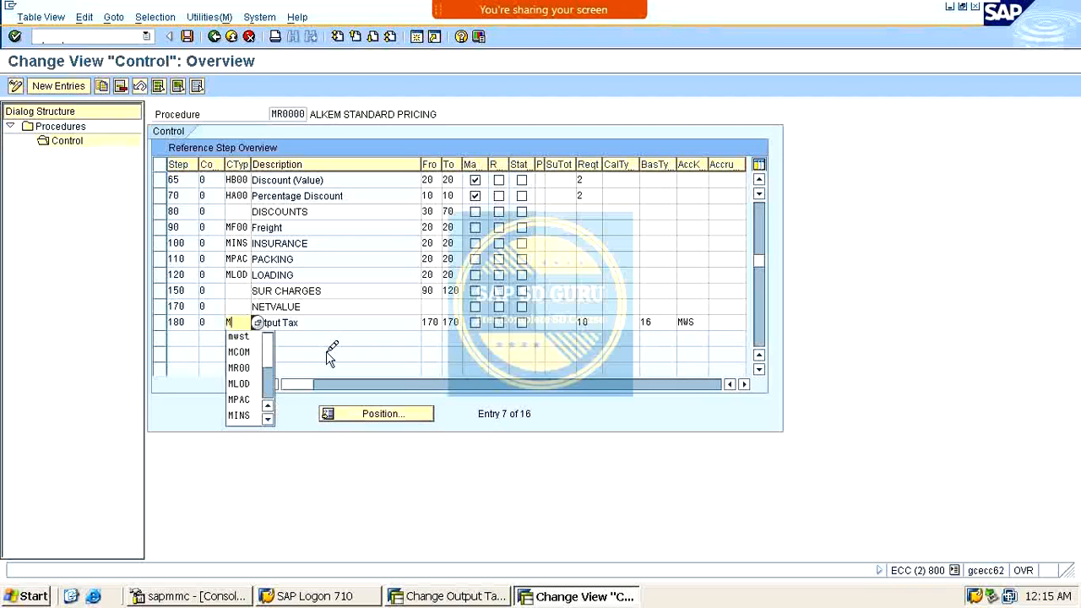
key(BackSpace)
text(NWST)
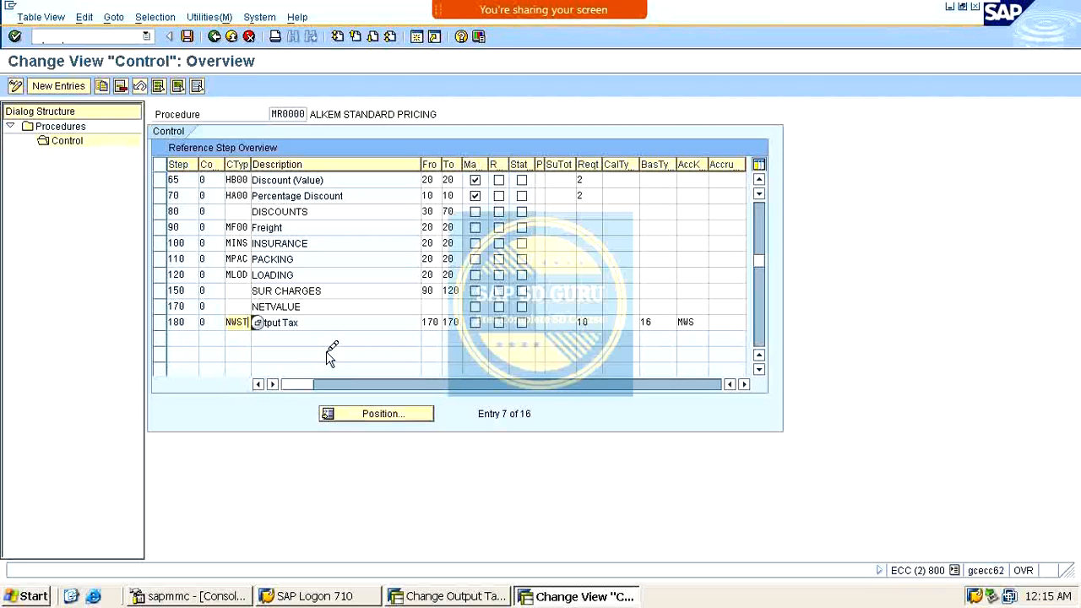
key(Tab)
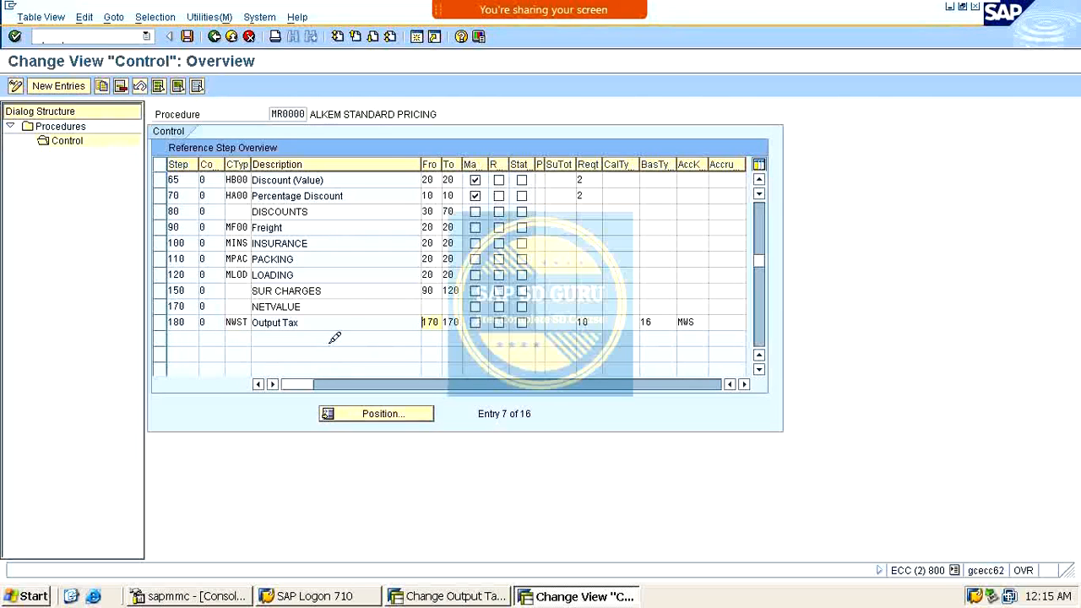
Review the remaining settings of step 180, including its requirement, base type and account key.
key(Tab)
key(Tab)
key(Tab)
key(Tab)
key(Tab)
key(Tab)
key(Tab)
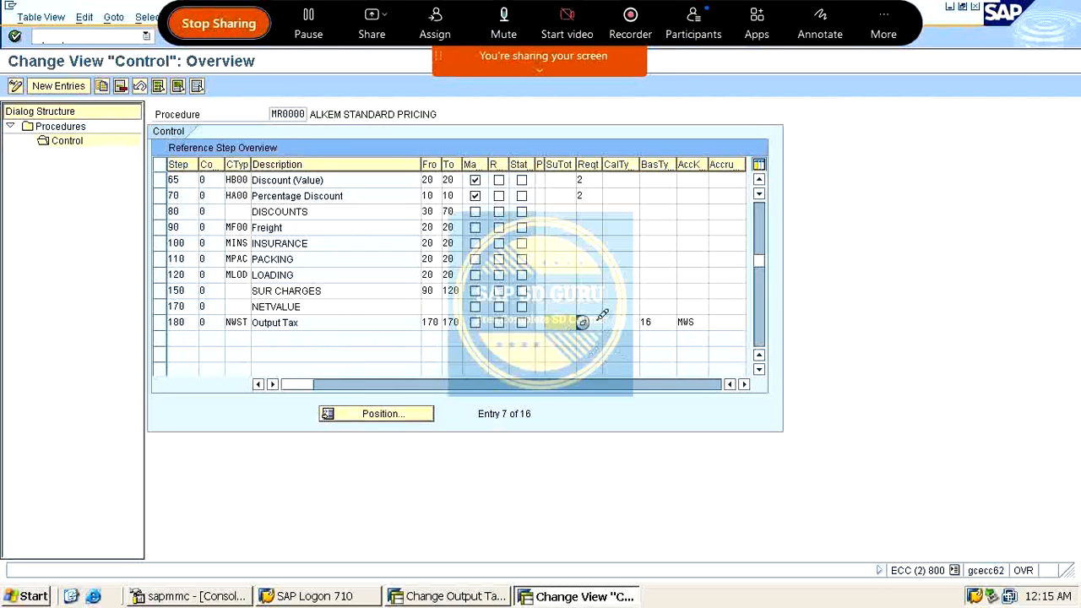
key(Tab)
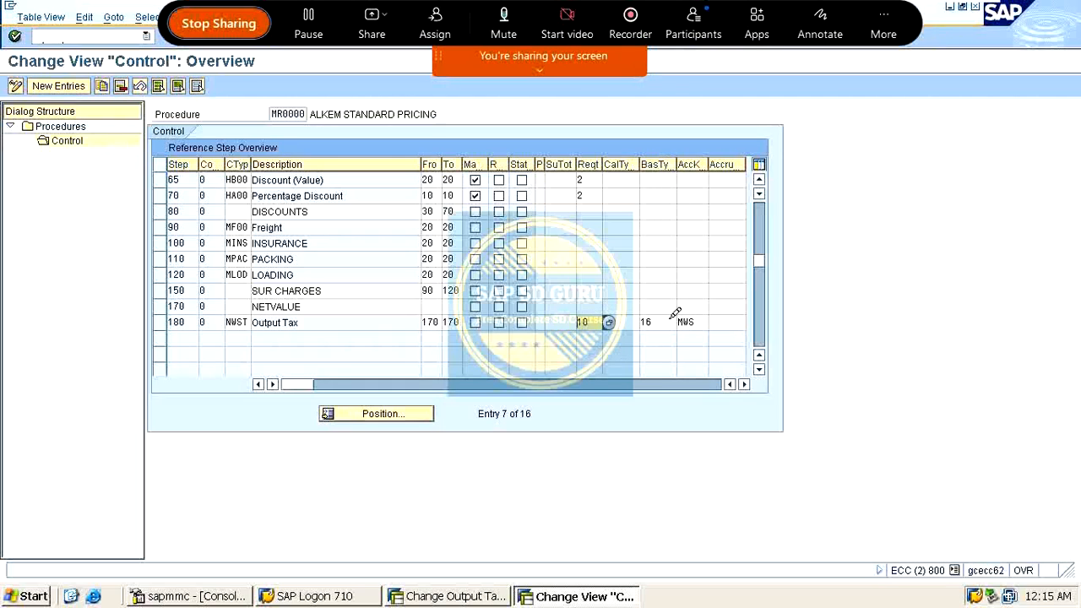
key(Tab)
key(Tab)
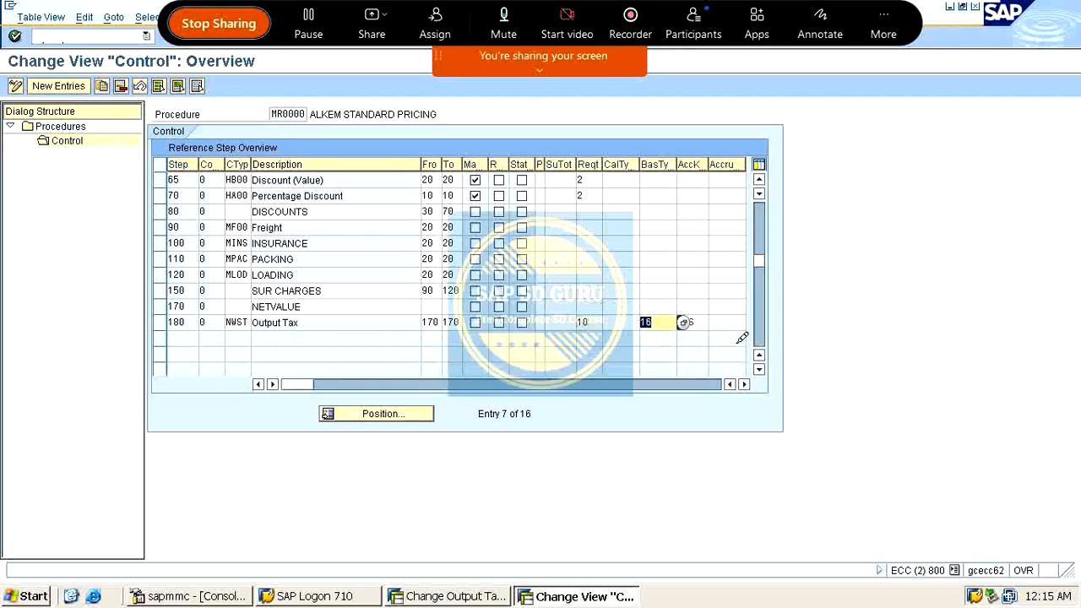
key(Tab)
double_click(706, 322)
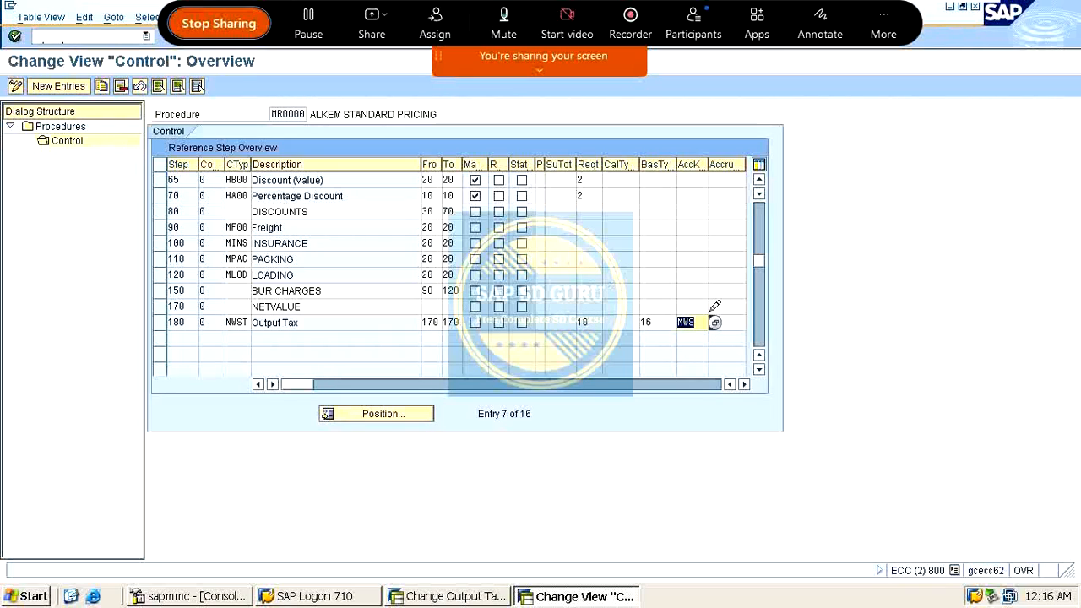
Save the changed control data of procedure MR0000 in customizing request ECCK900002.
key(ctrl+s)
key(Return)
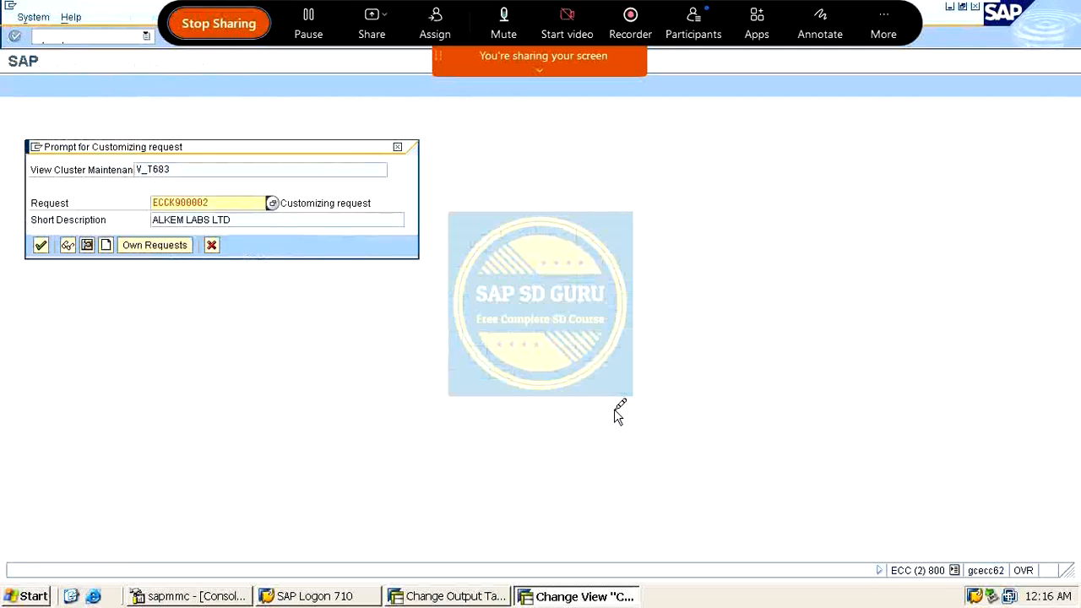
key(Return)
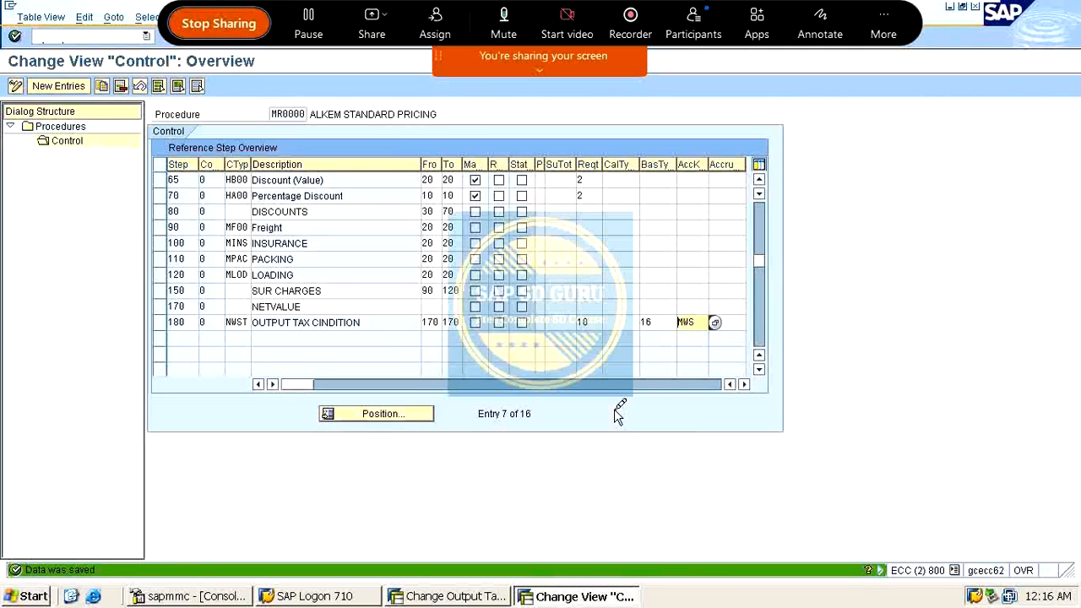
Open condition record creation and start the fast entry for condition type NWST.
click(67, 37)
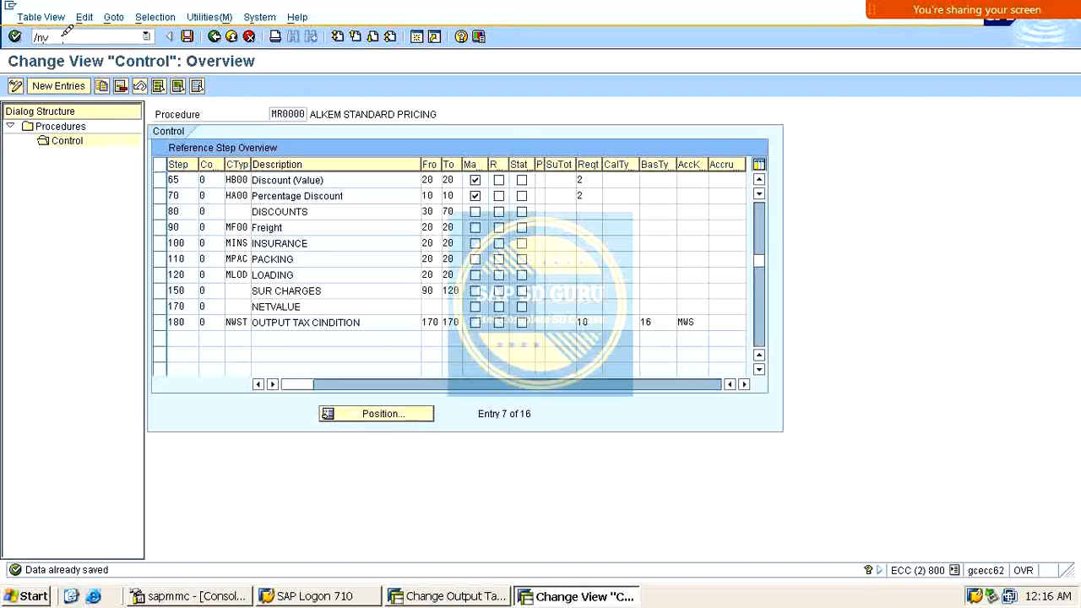
key(Return)
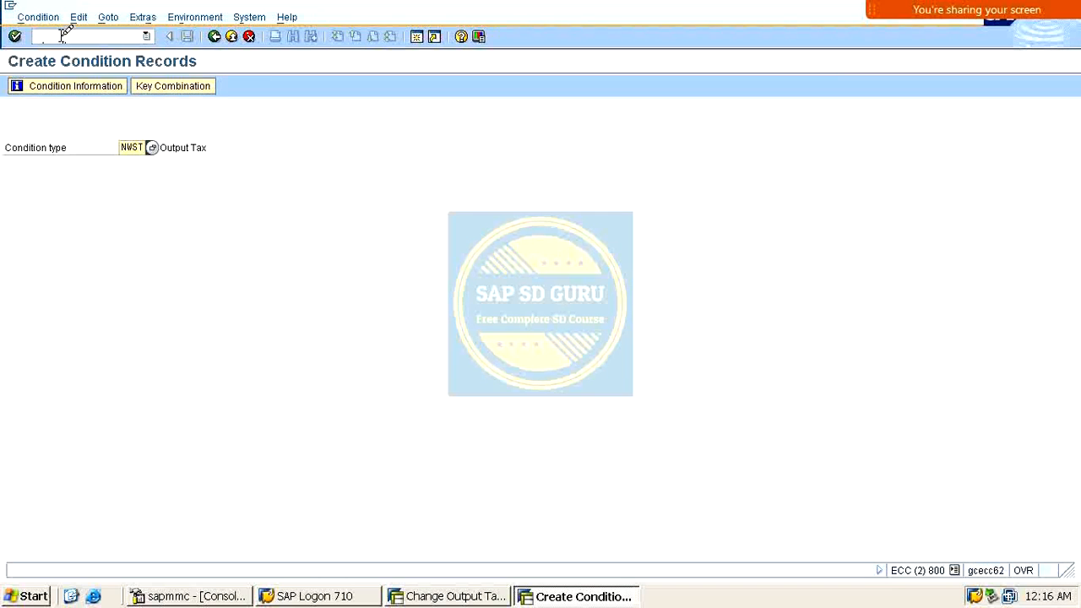
click(64, 34)
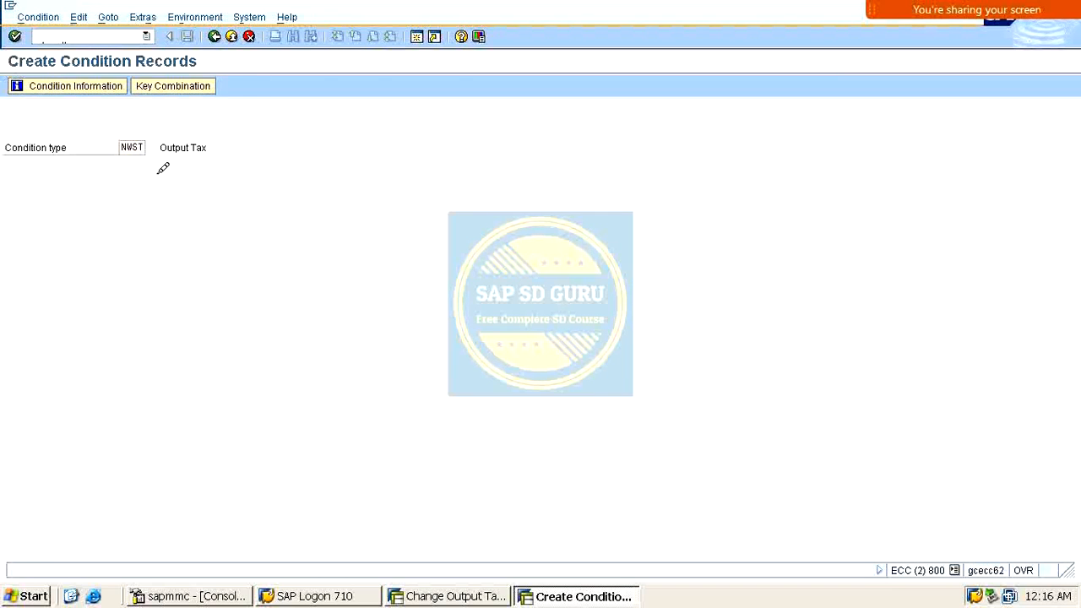
key(Return)
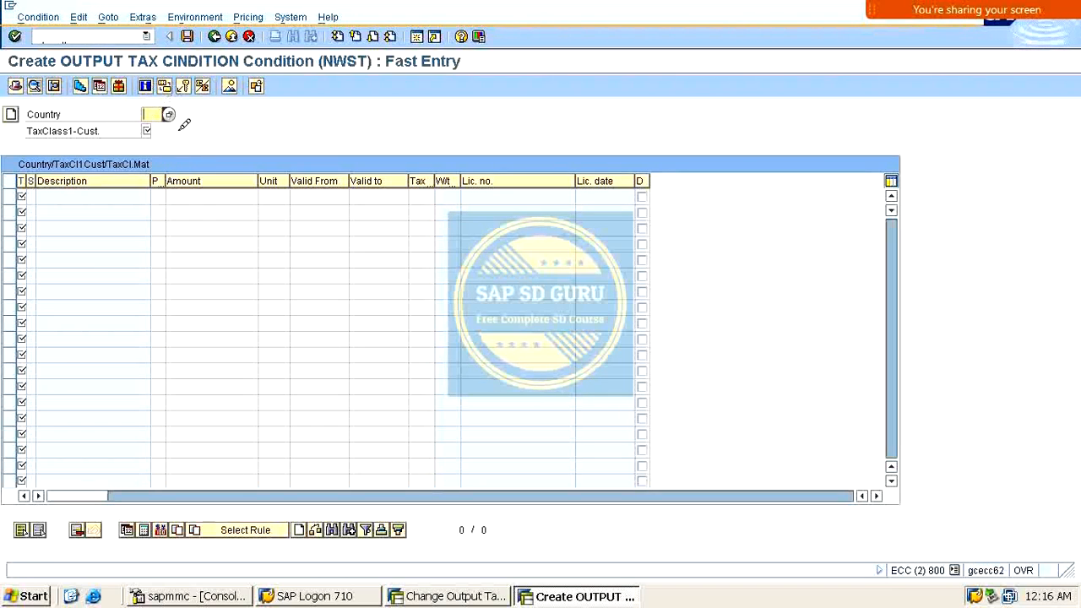
Enter an NWST condition record for country IN with customer tax class 1, material tax class 1 and amount 10.
text(IN)
key(Tab)
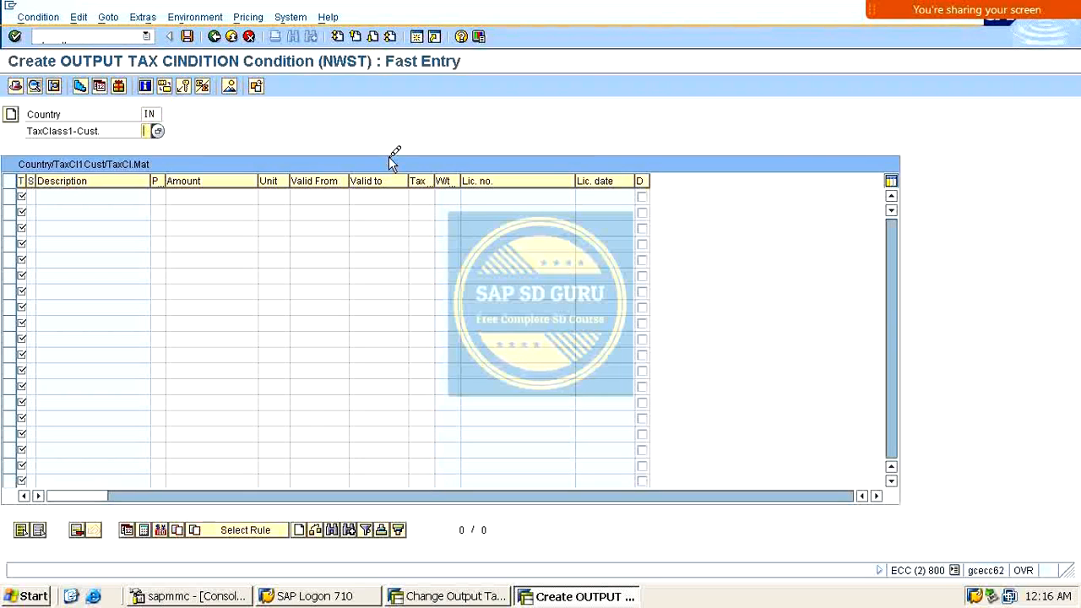
key(Return)
key(Tab)
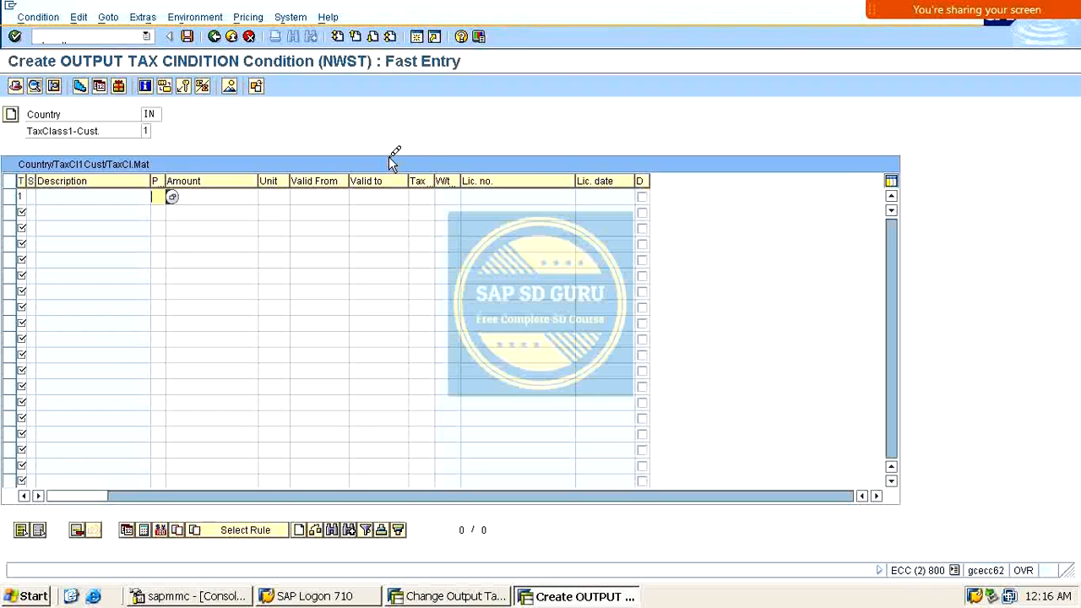
key(Tab)
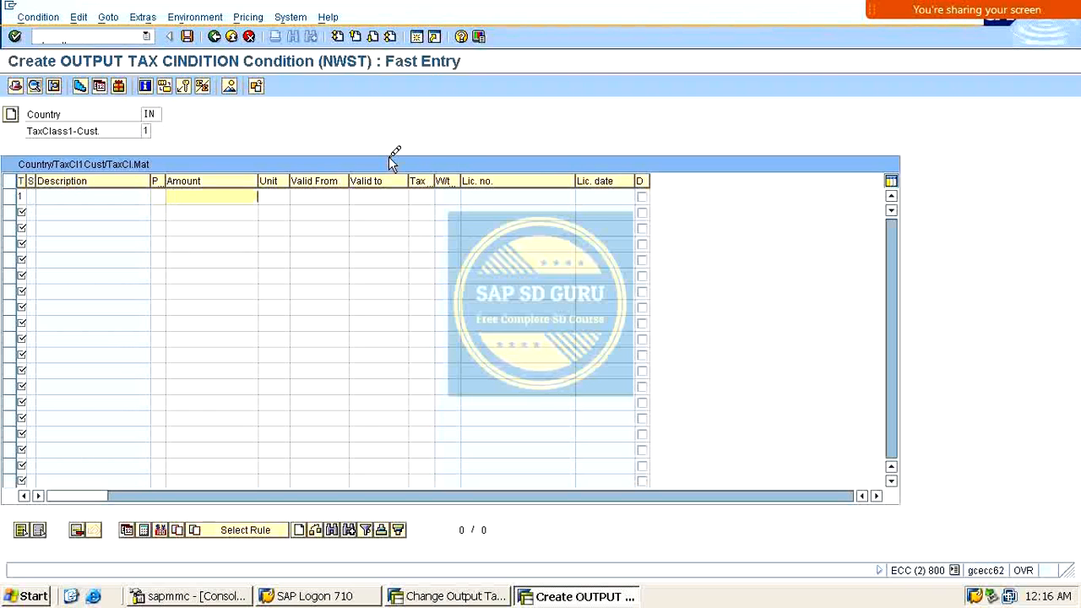
key(Return)
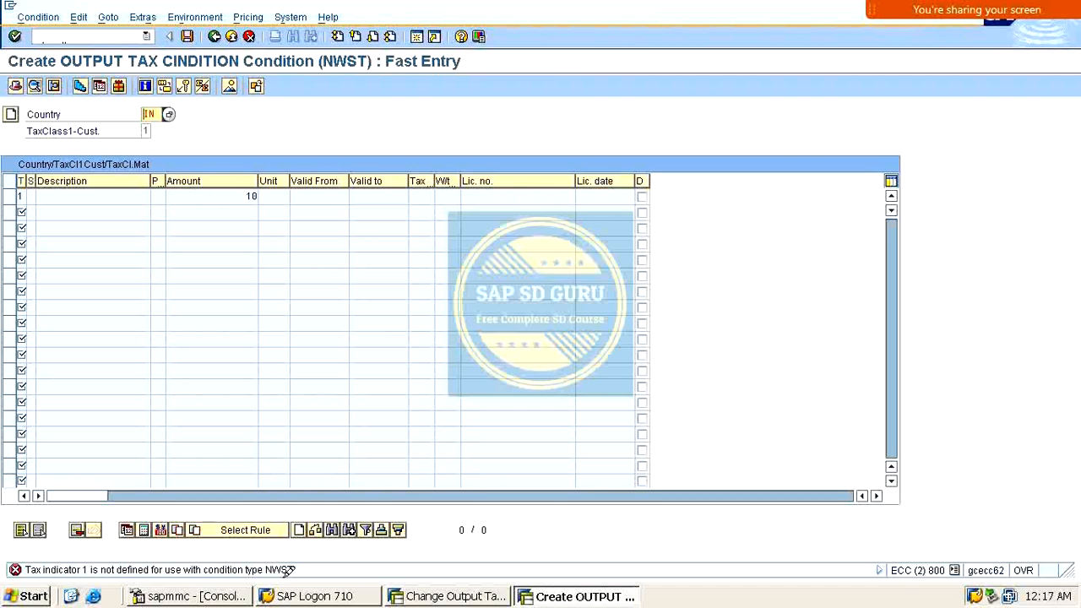
Open the SAP Reference IMG with transaction SPRO in a new session.
click(63, 37)
text(/ospro)
key(Return)
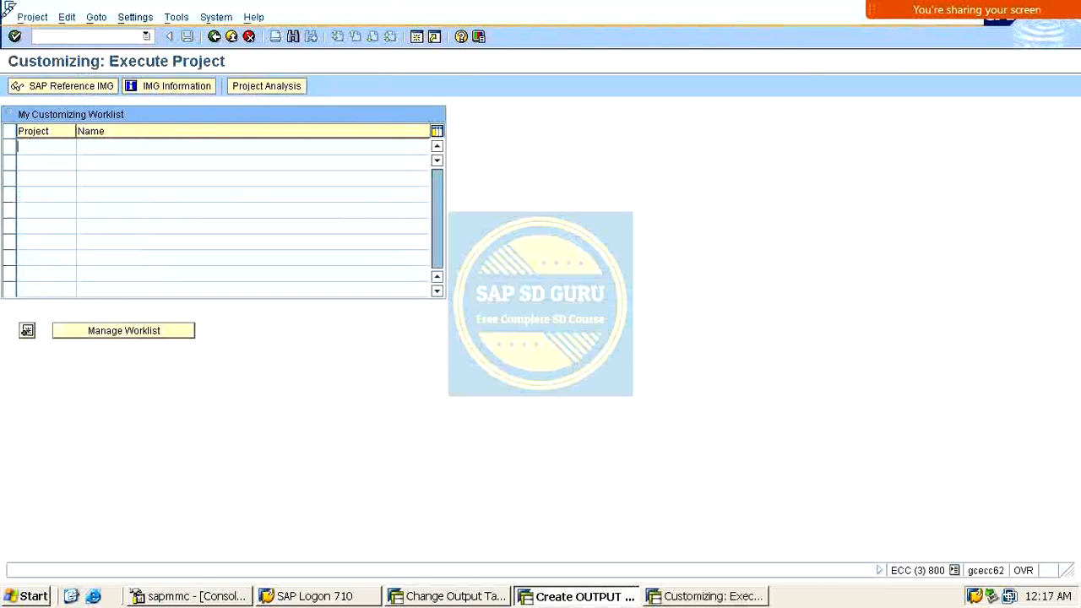
click(53, 81)
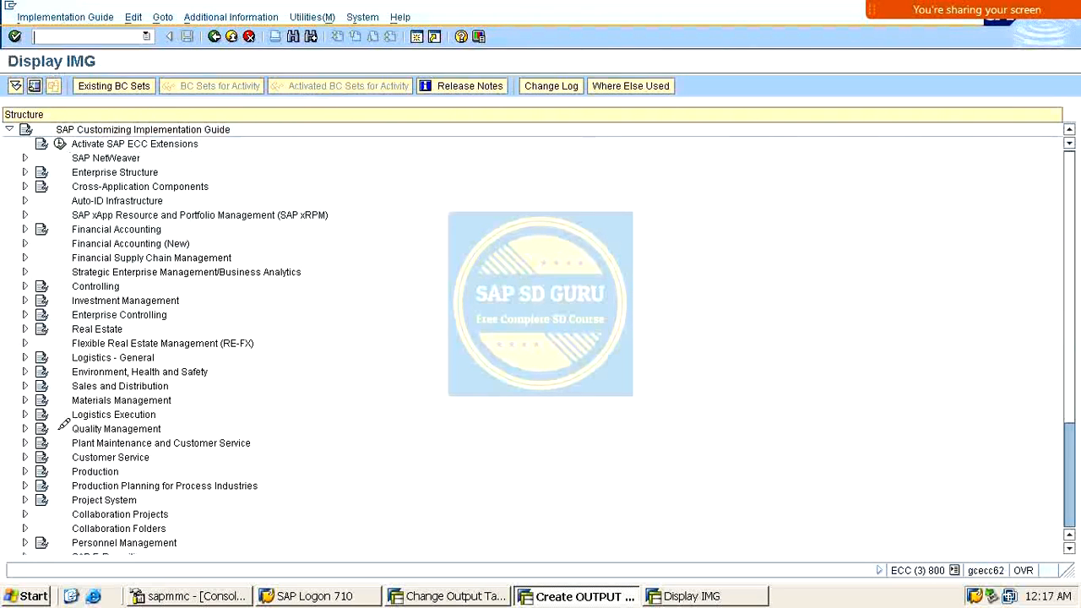
Open Define Tax Determination Rules in the IMG under Sales and Distribution, Basic Functions, Taxes.
click(26, 384)
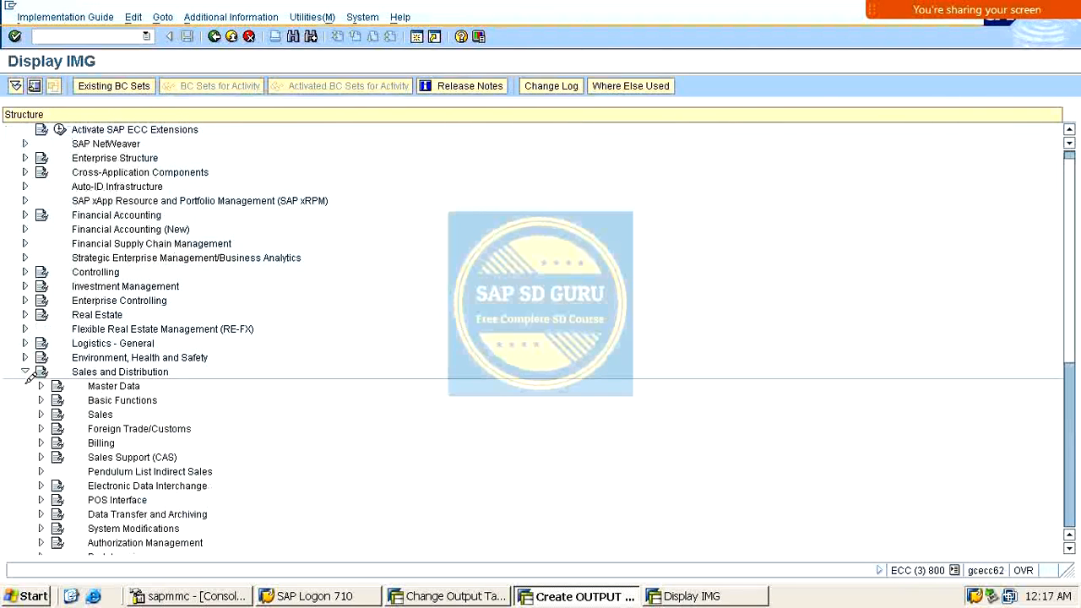
scroll(31, 378, down, 2)
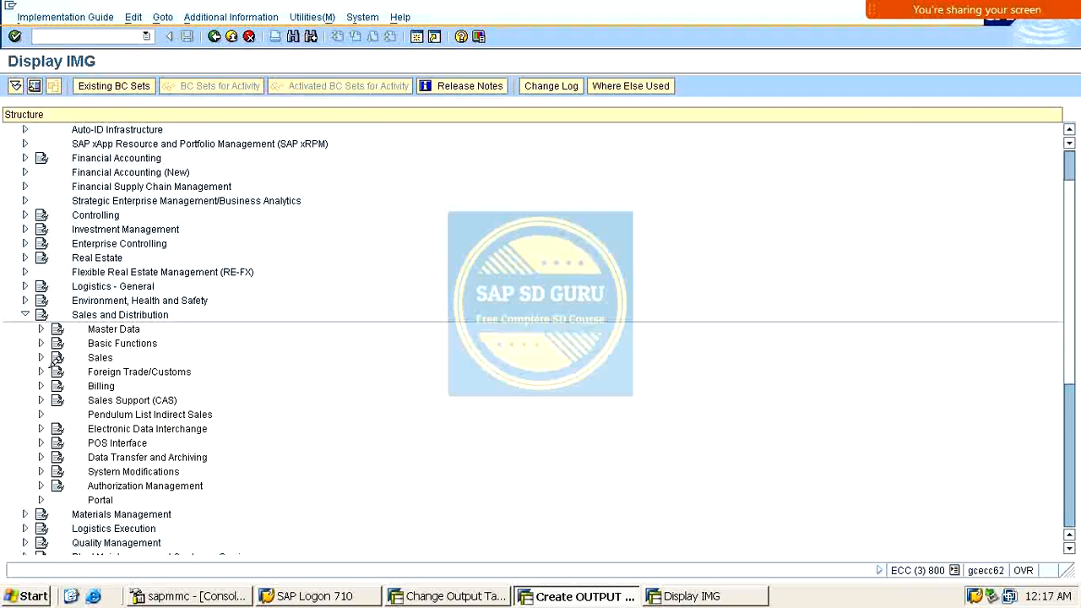
click(41, 342)
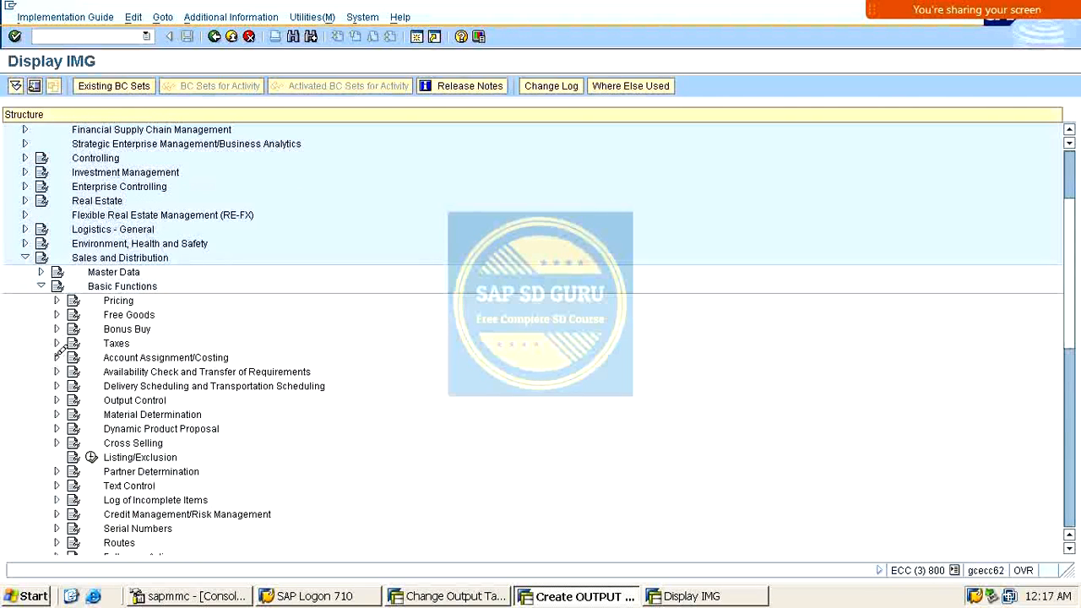
click(57, 340)
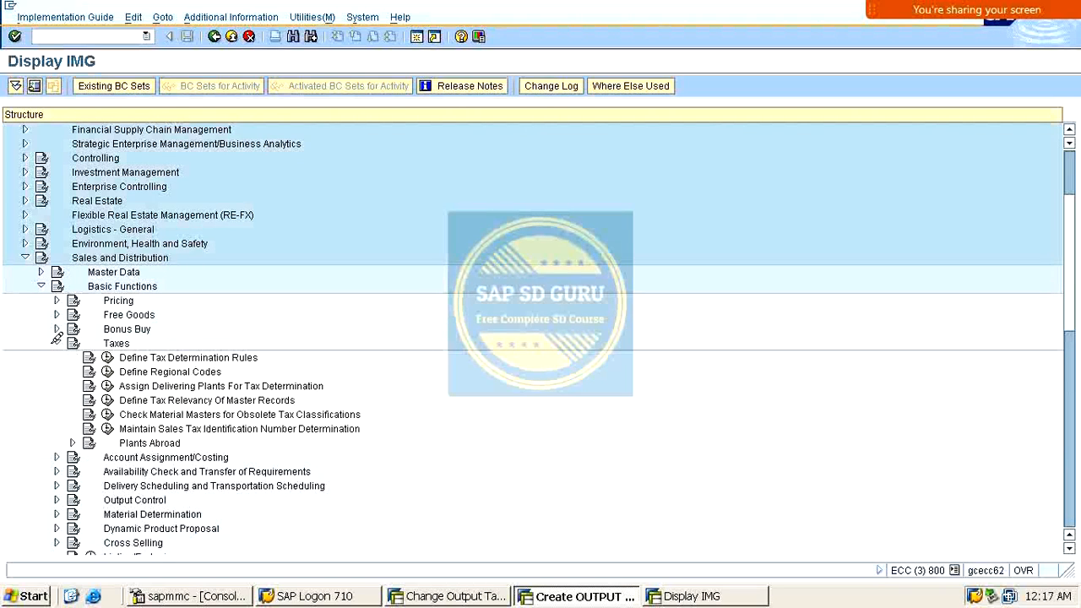
scroll(57, 338, down, 2)
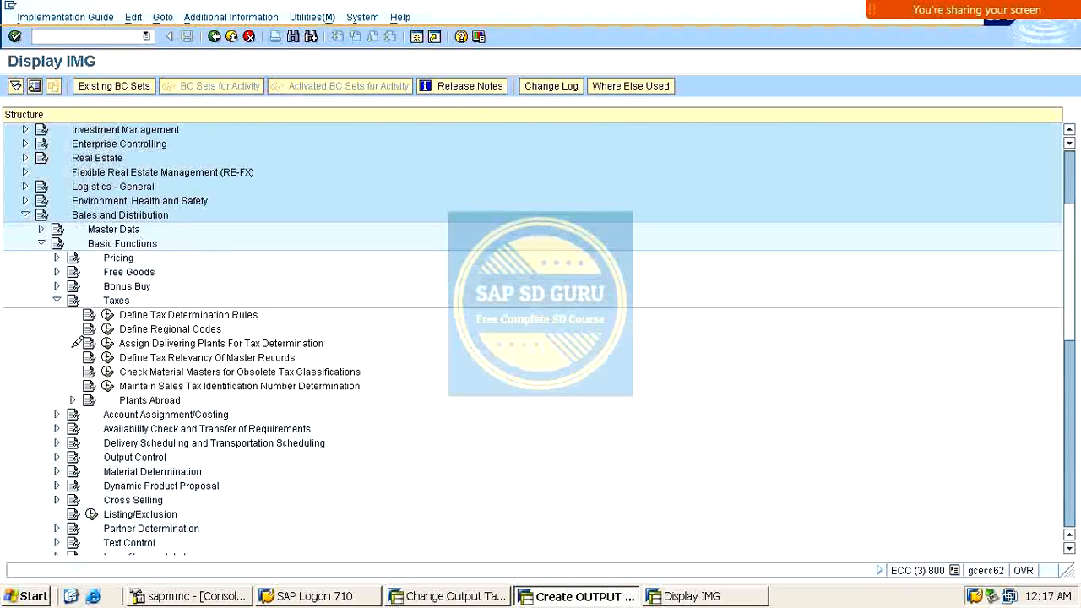
click(107, 315)
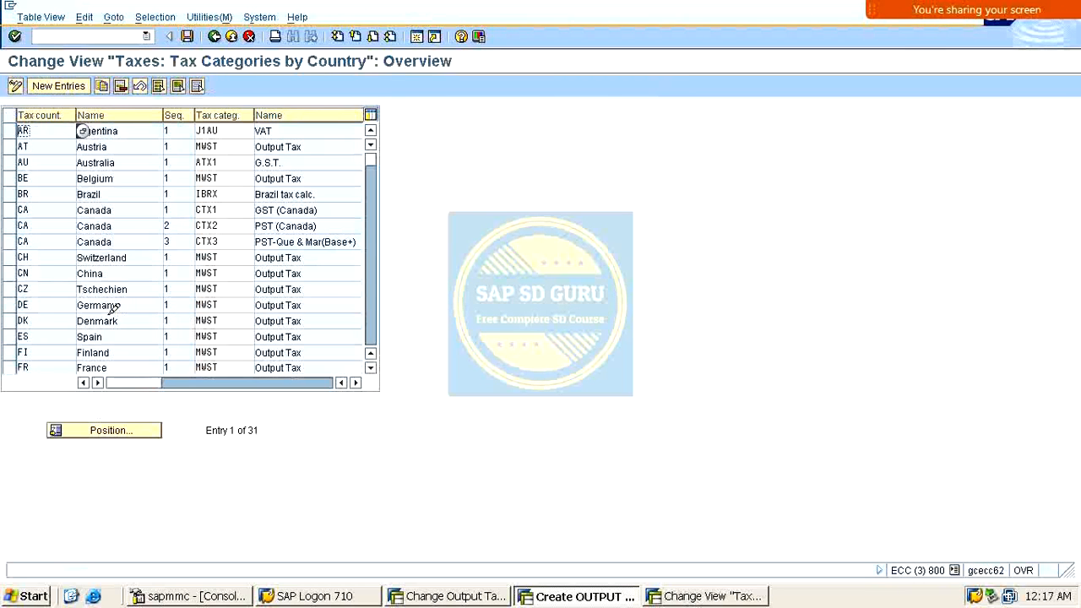
Set the tax category of country IN to NWST in the tax categories by country and save the change.
click(128, 426)
text(I)
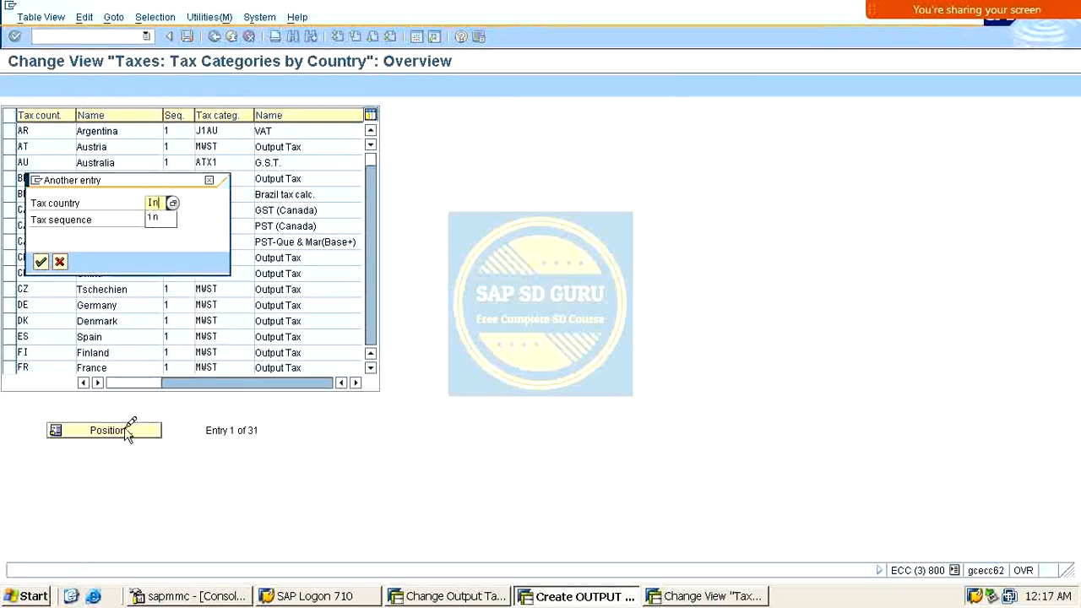
text(n)
key(Tab)
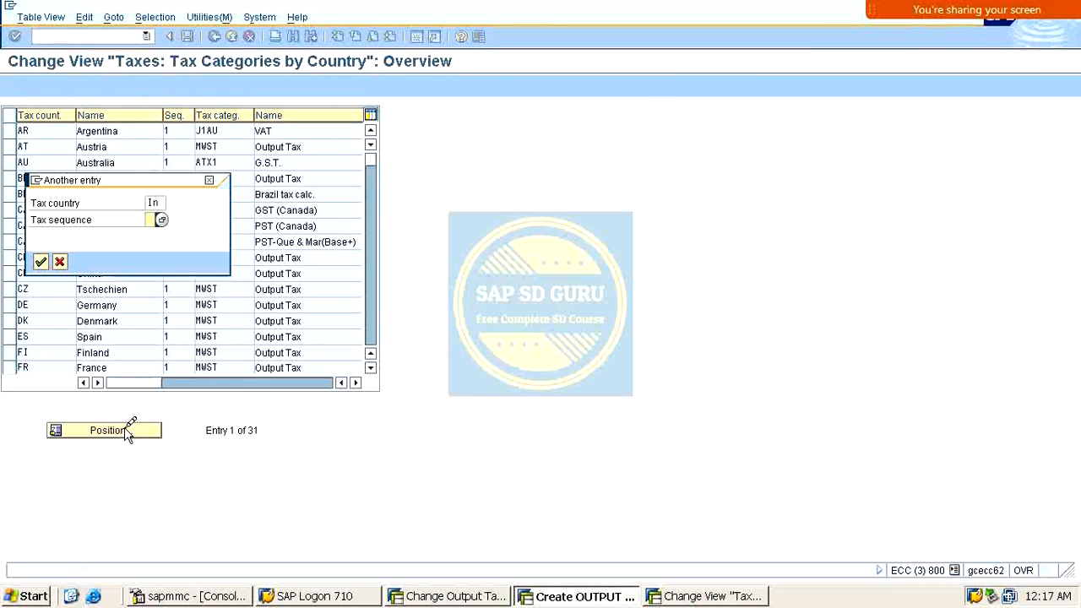
key(Return)
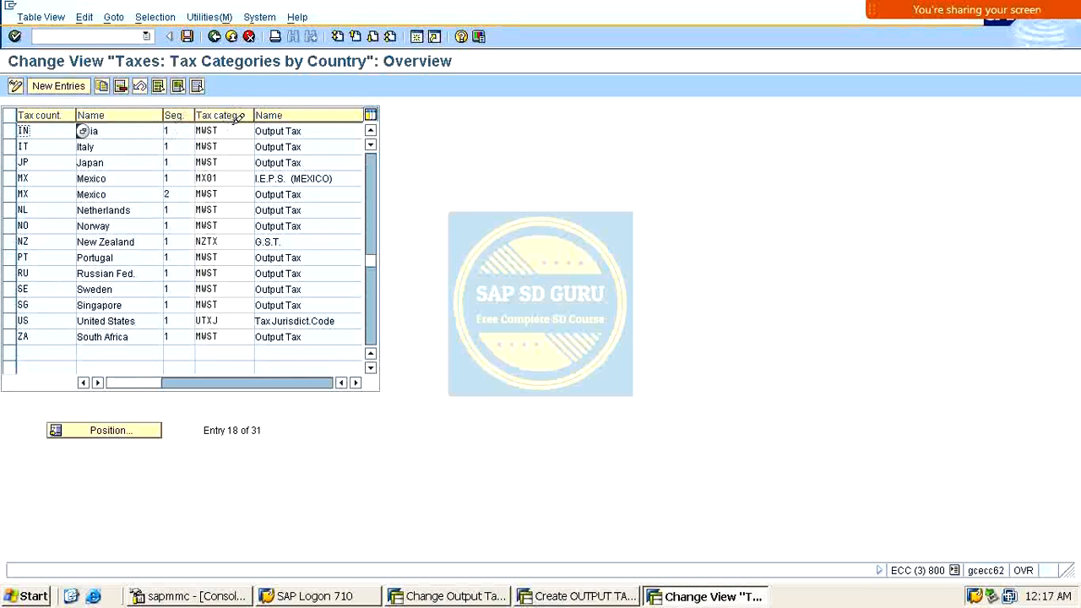
double_click(206, 131)
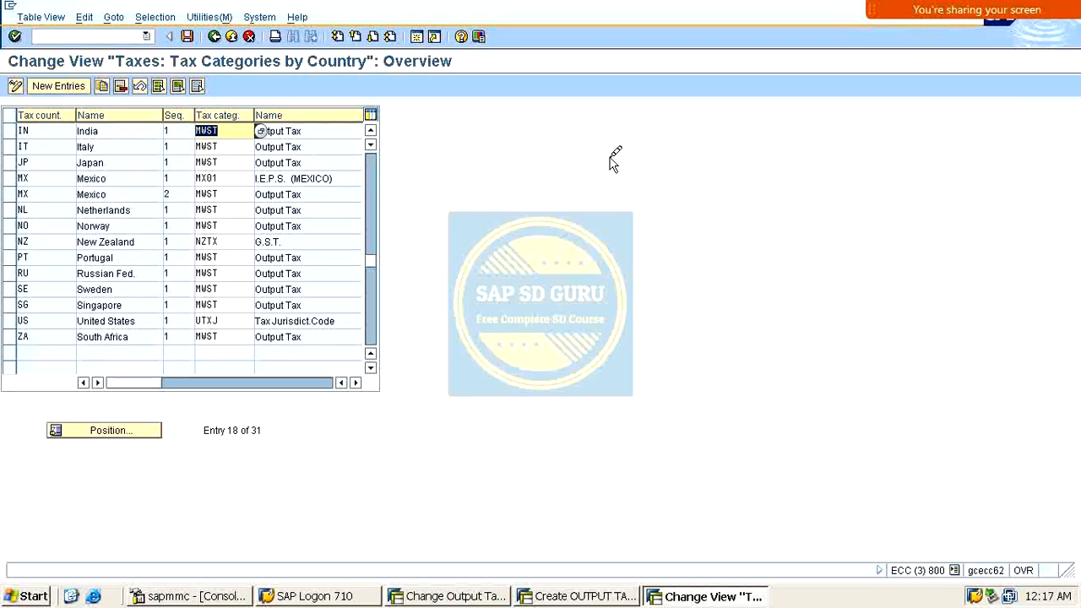
text(N)
text(OUTPUT TAX CINDITION)
key(ctrl+s)
key(Return)
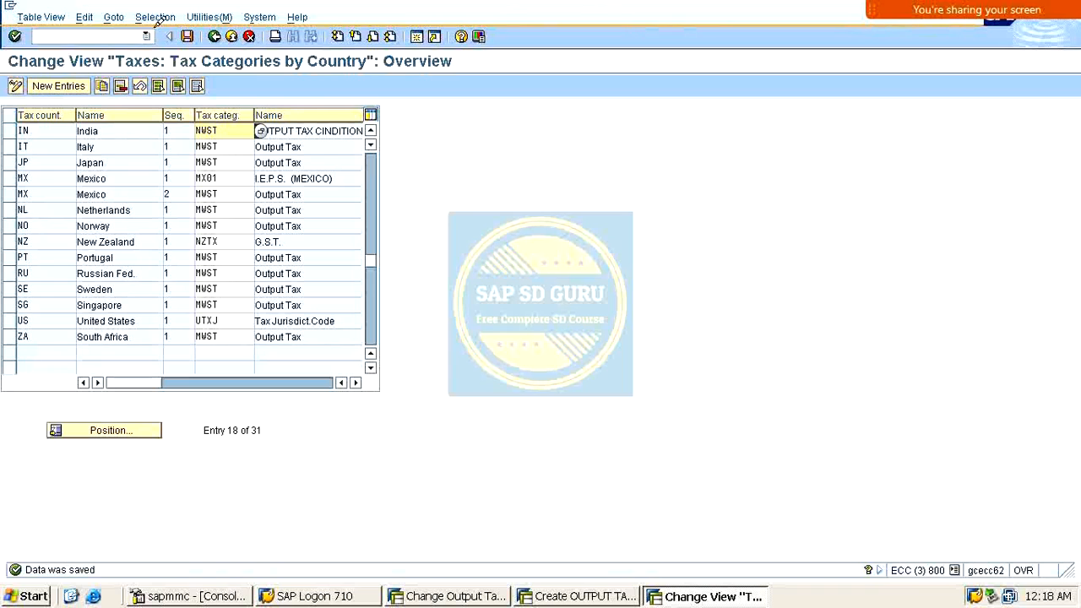
click(214, 37)
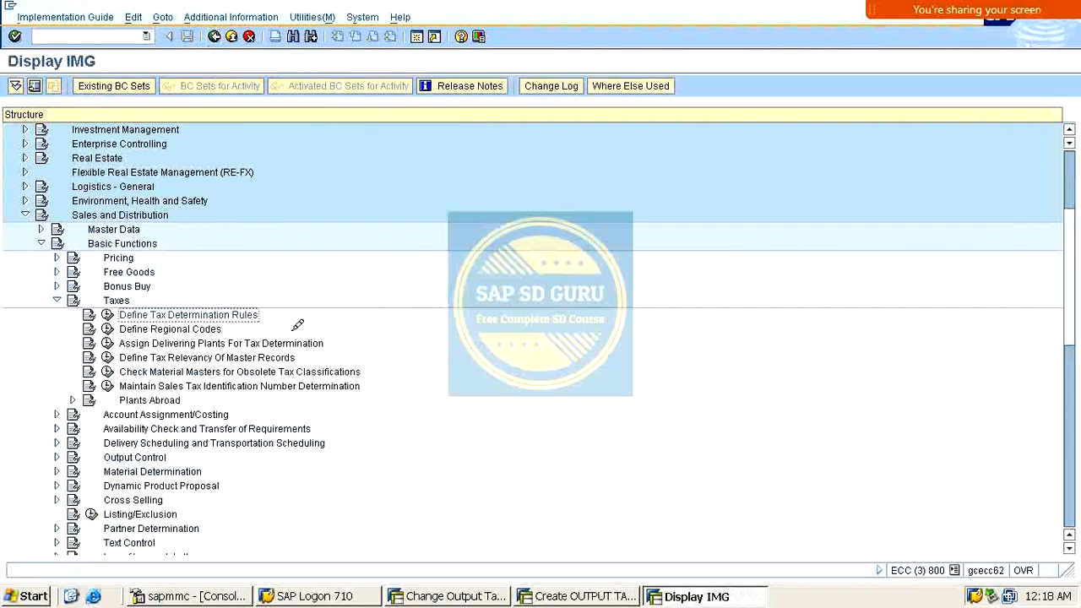
Open the Customer Taxes activity of Define Tax Relevancy Of Master Records and look for existing NWST entries.
scroll(215, 325, down, 1)
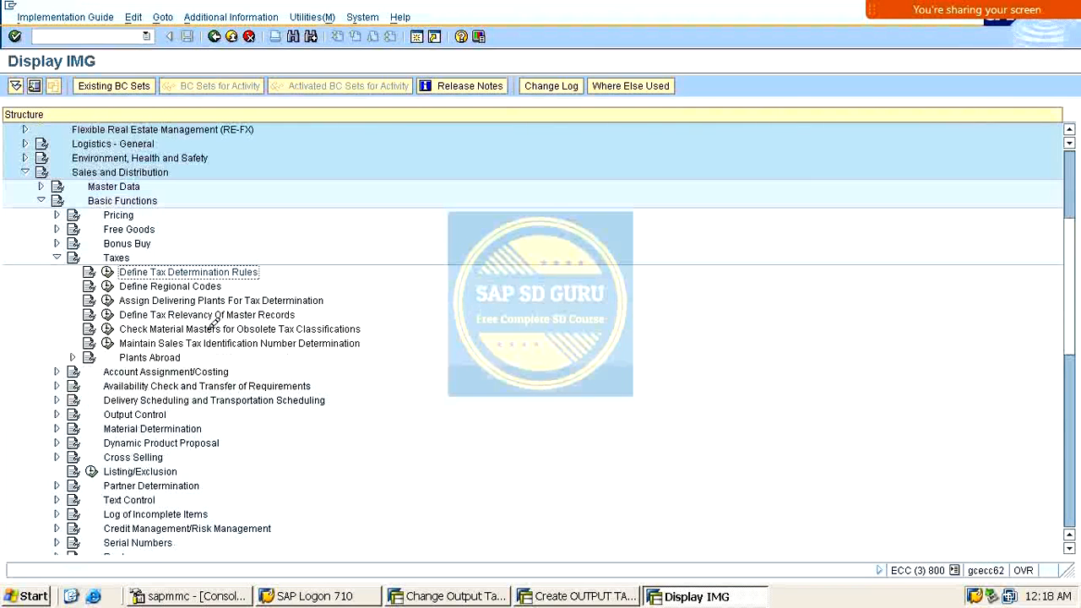
click(109, 315)
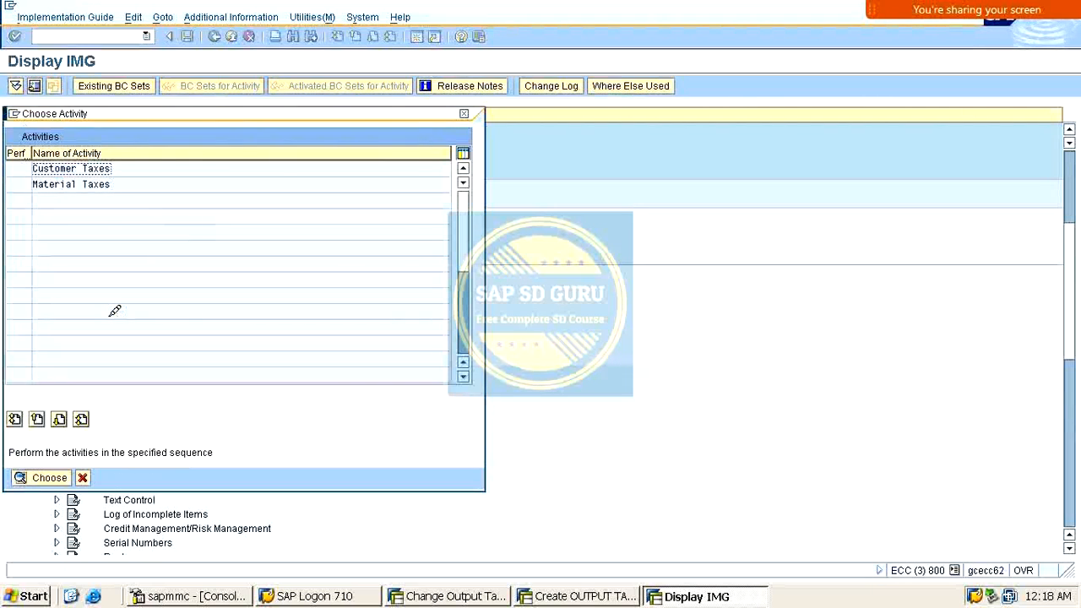
double_click(81, 168)
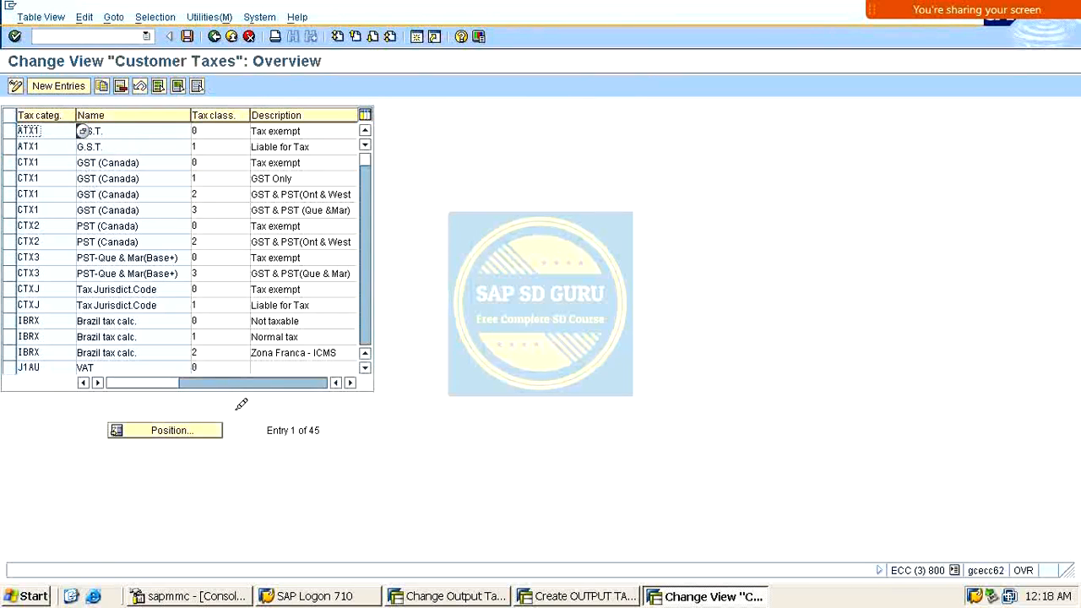
click(171, 430)
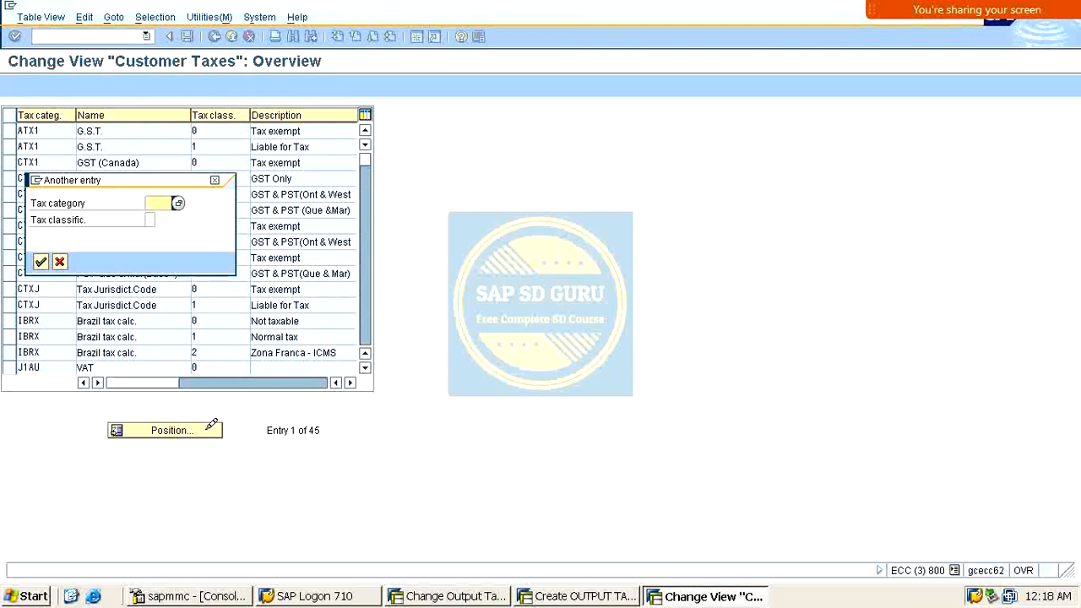
text(nwst)
key(Return)
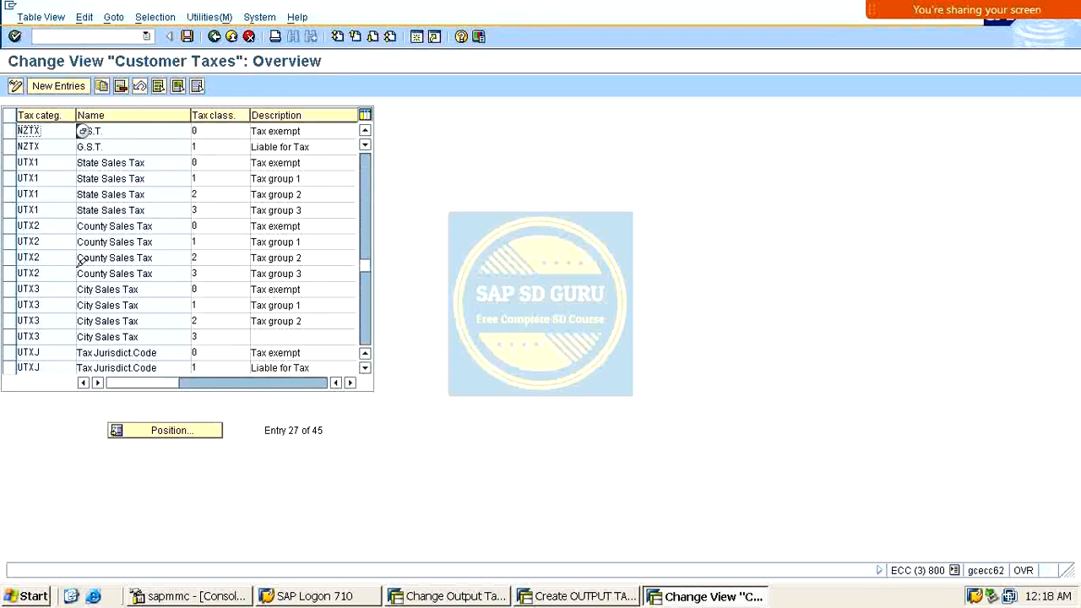
scroll(119, 283, up, 2)
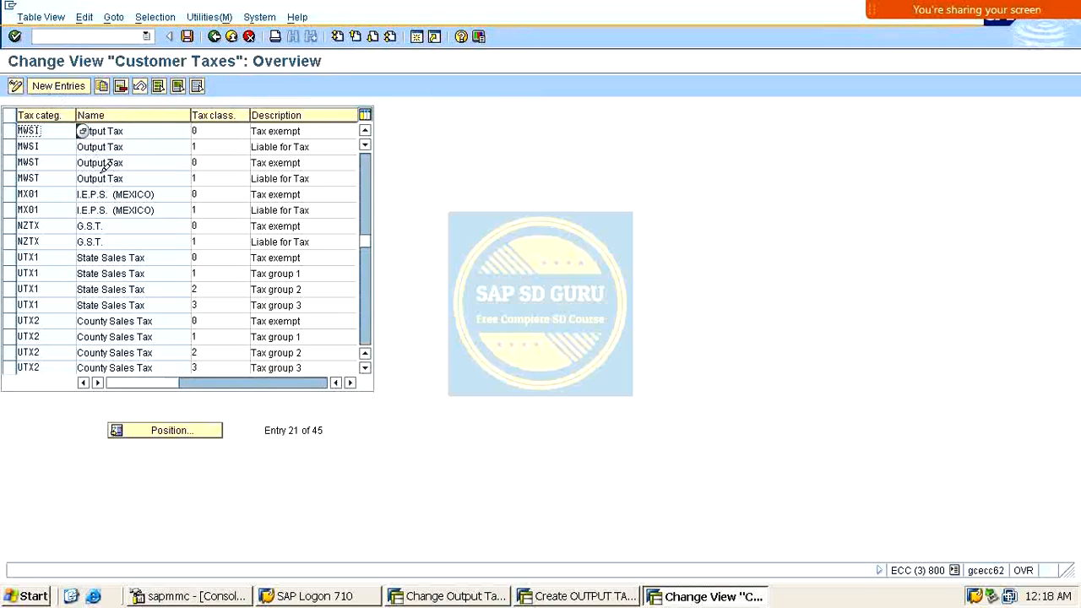
Add a customer tax entry for tax category NWST with tax classification 1 and save it.
click(83, 84)
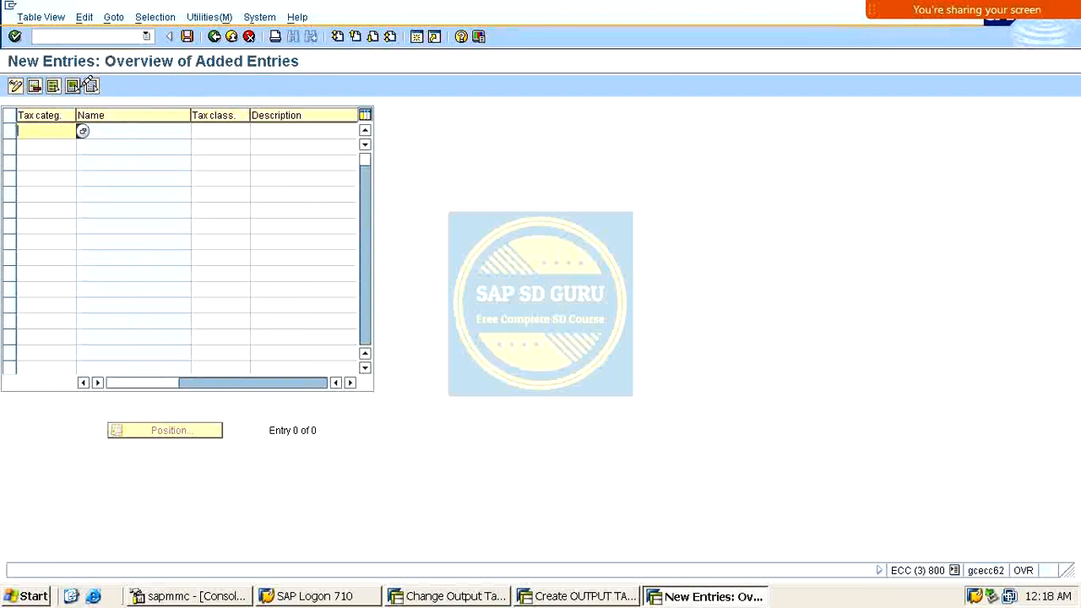
text(nwst)
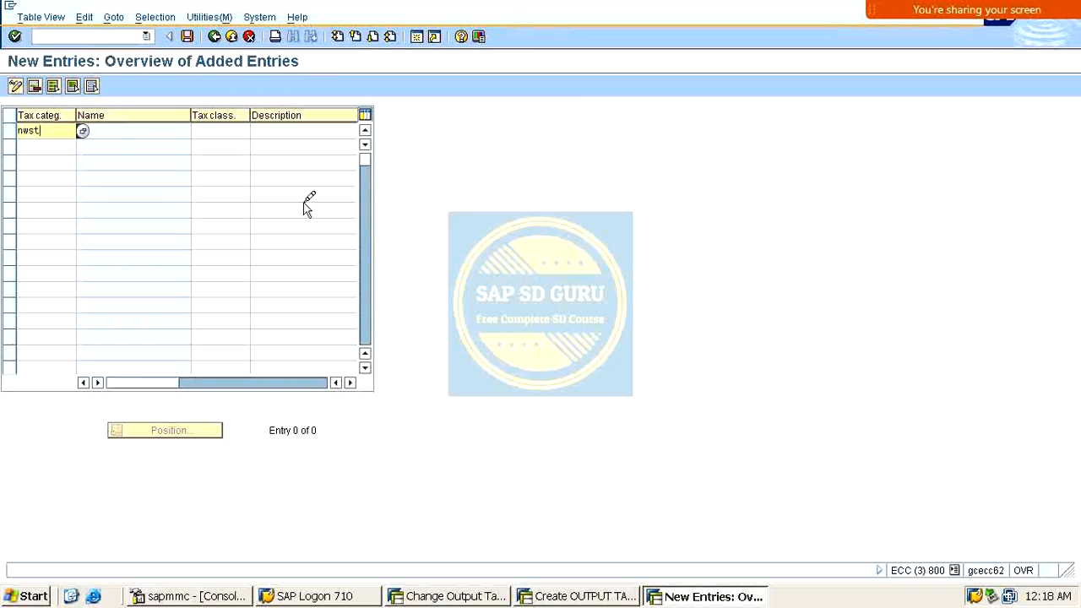
key(Tab)
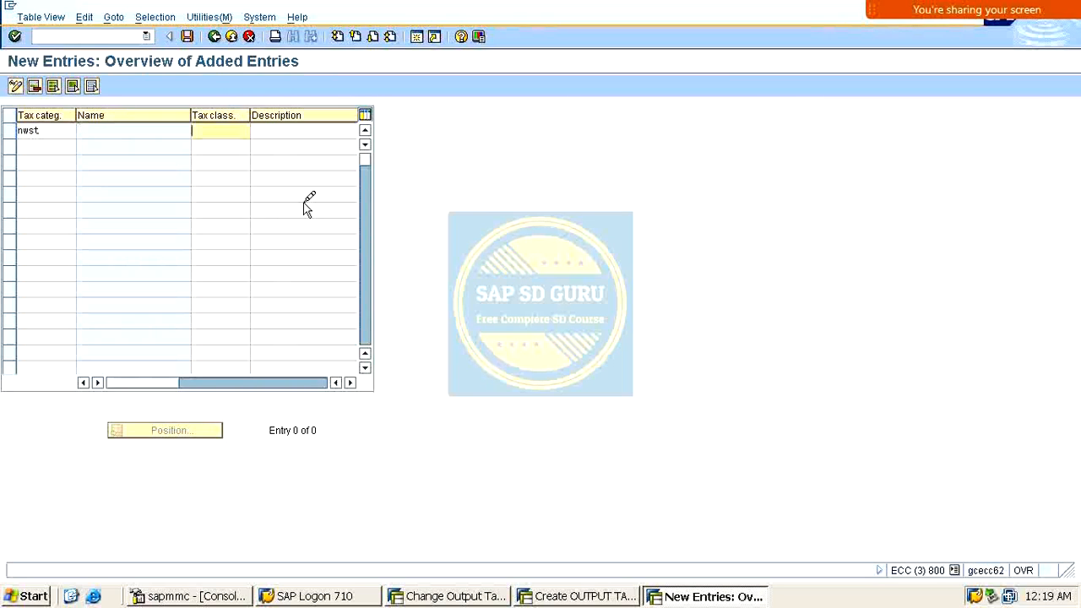
text(1)
key(Return)
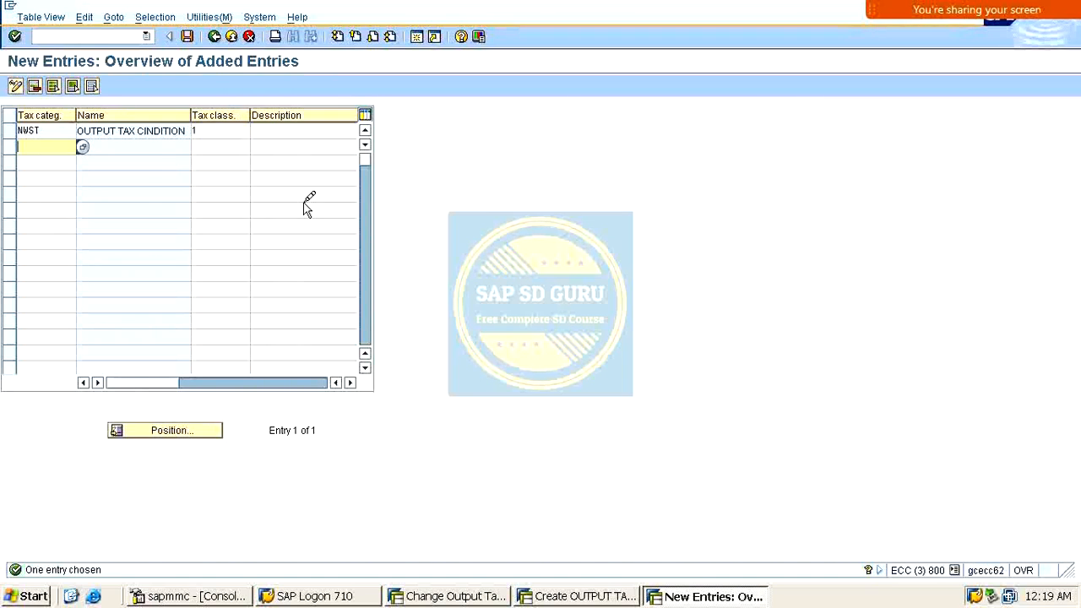
key(ctrl+s)
key(Return)
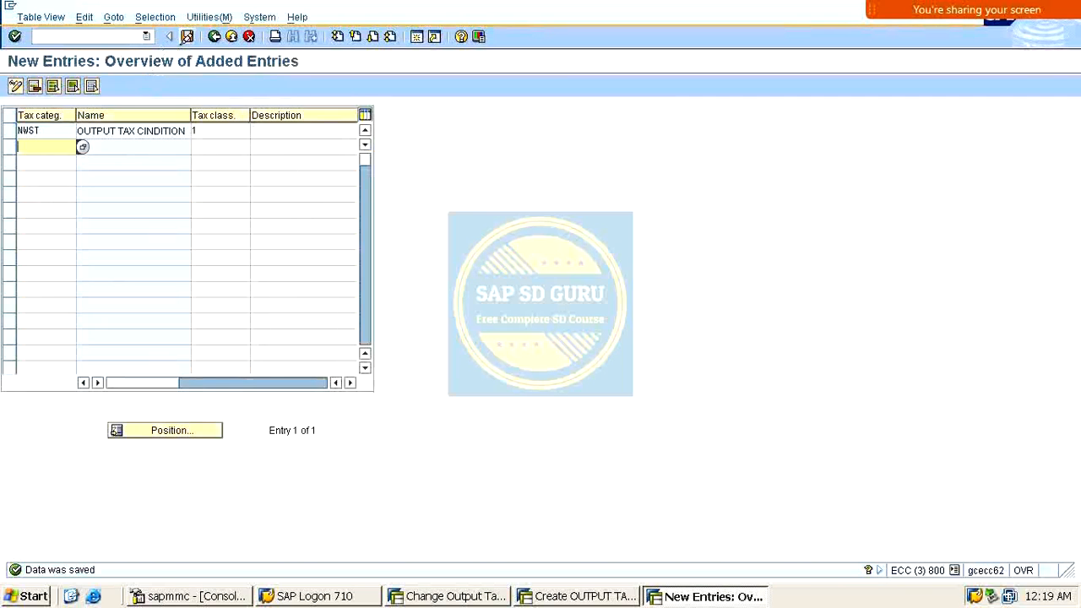
key(F3)
key(F3)
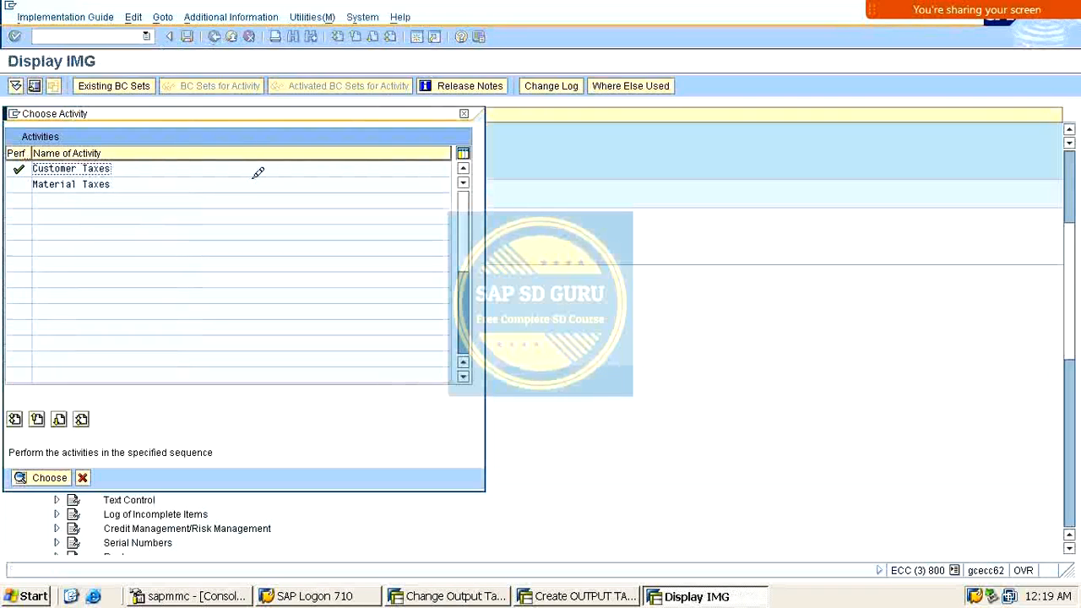
Add a material tax entry for tax category NWST with tax classification 1 and save it in customizing request ECCK900002.
double_click(93, 183)
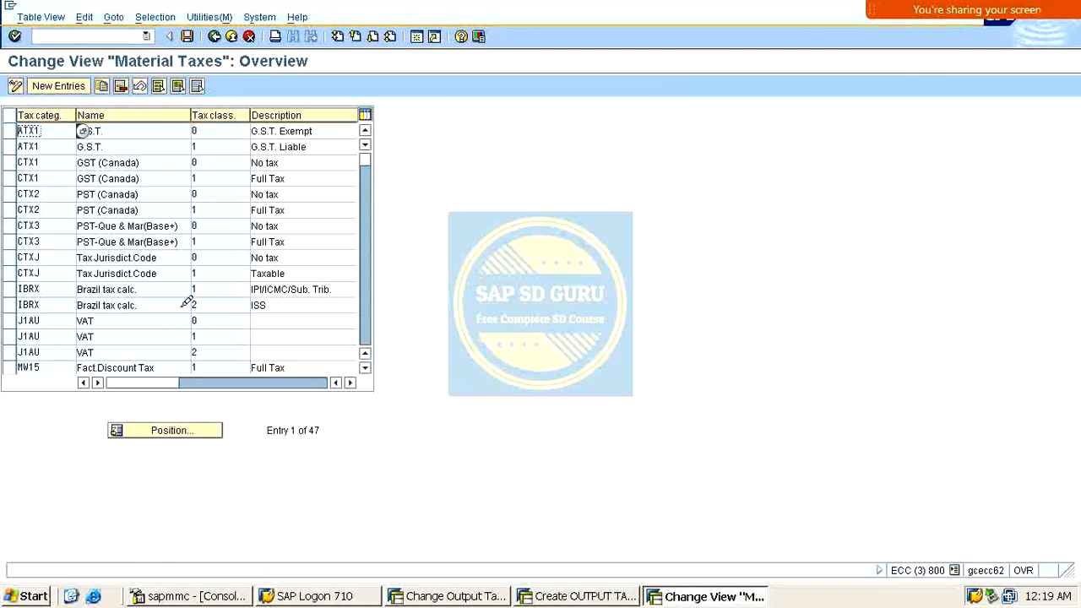
click(58, 86)
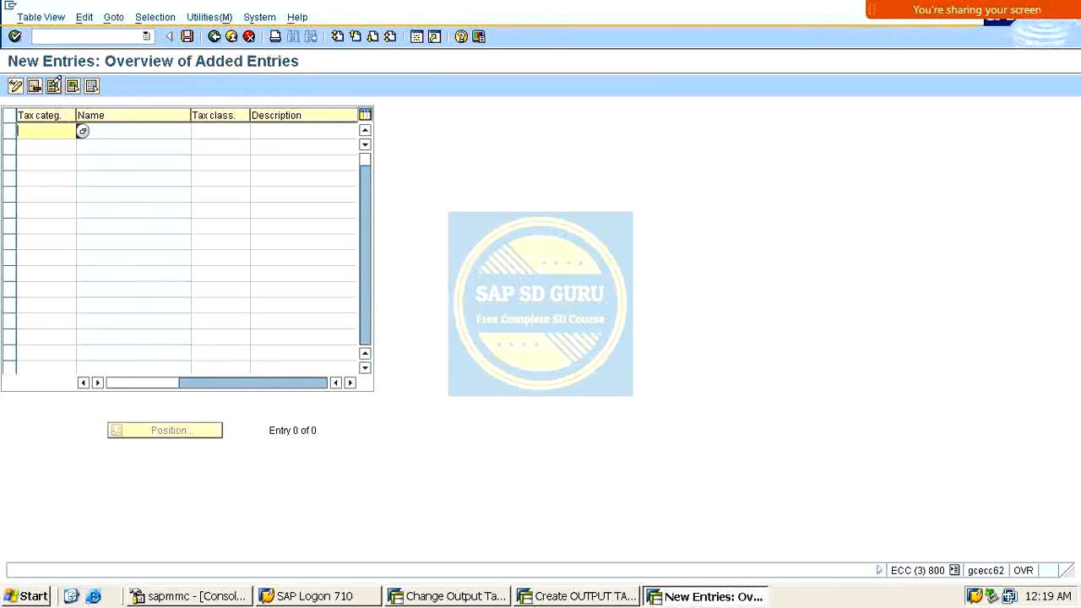
text(nwst)
key(Tab)
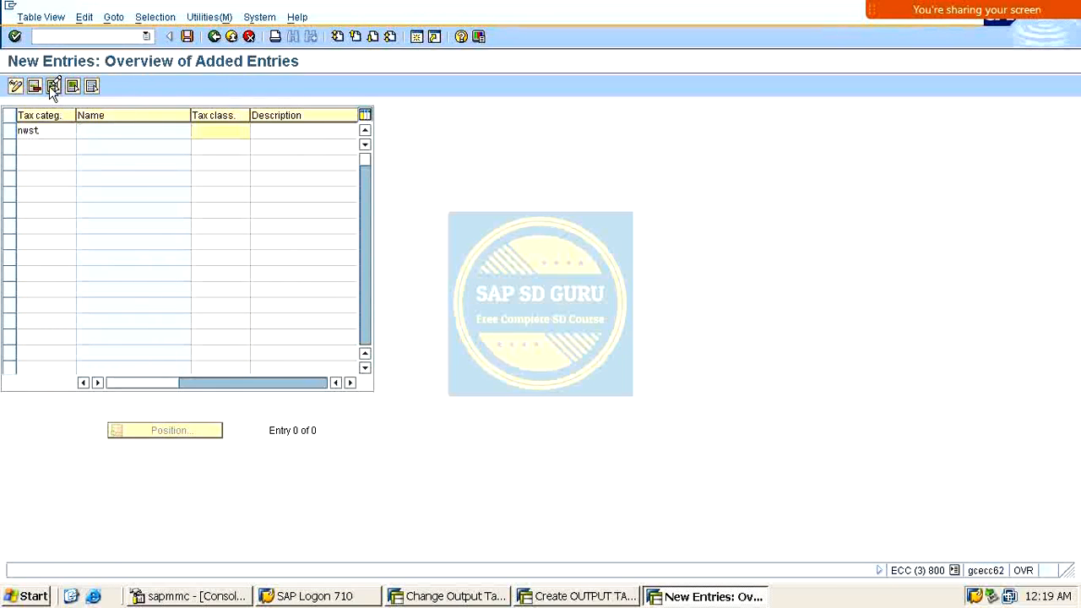
text(1)
key(Return)
key(ctrl+s)
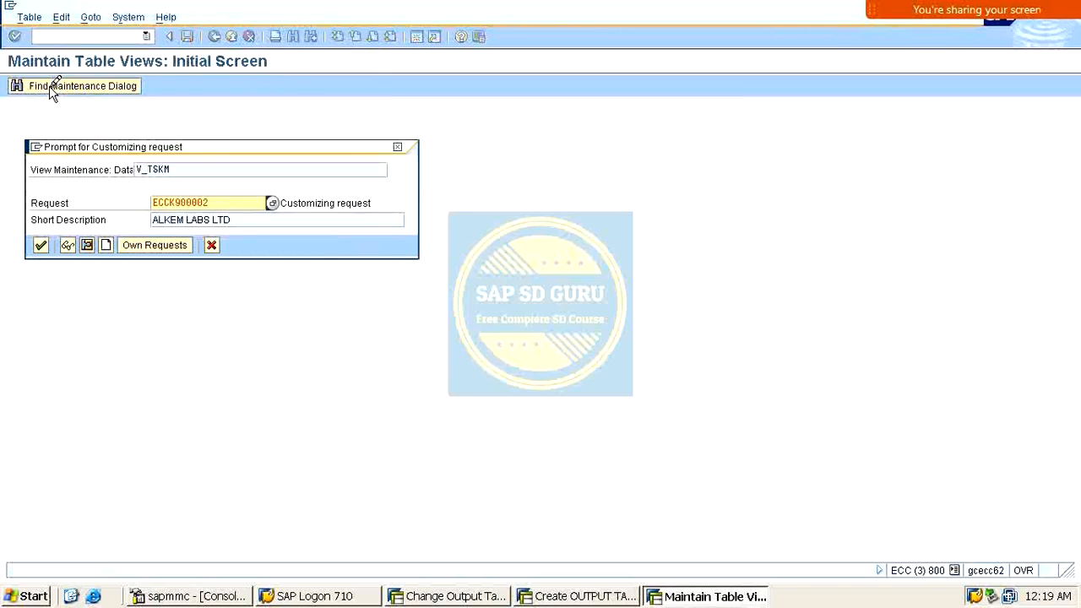
key(Return)
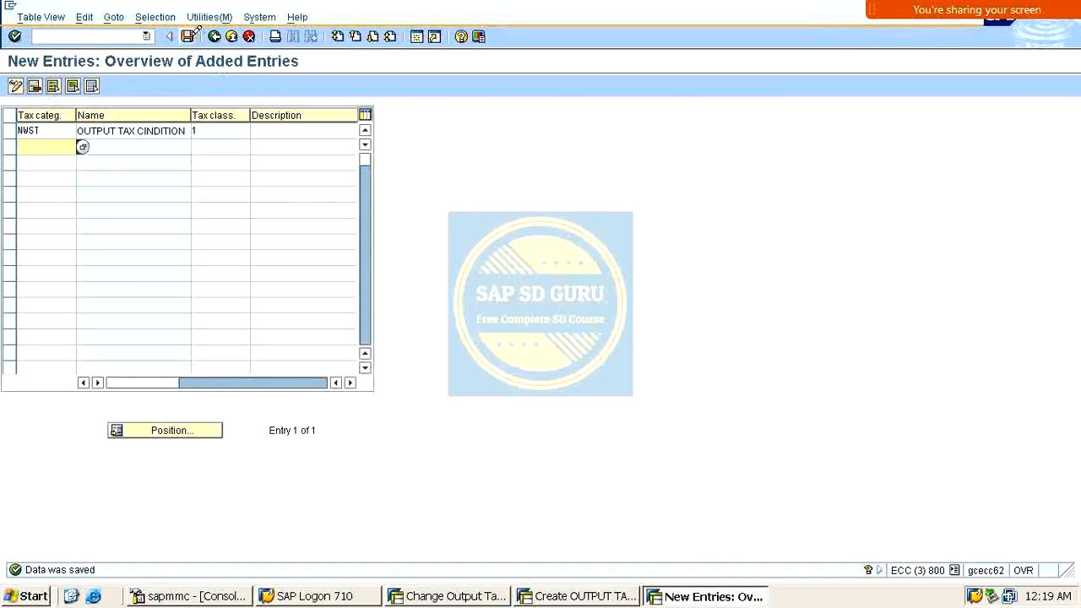
click(189, 37)
click(211, 37)
click(211, 36)
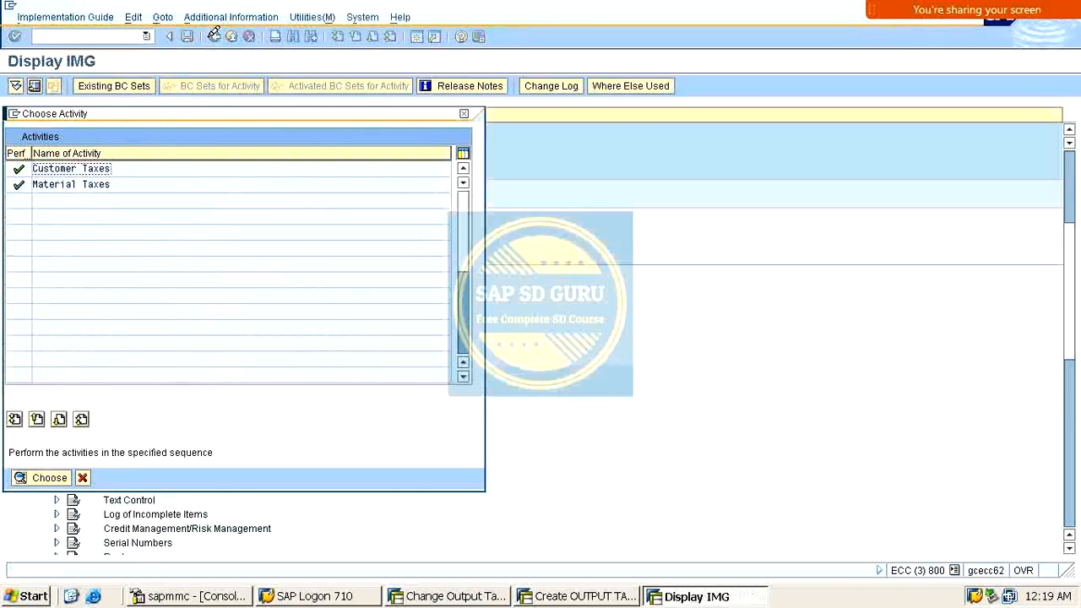
click(464, 113)
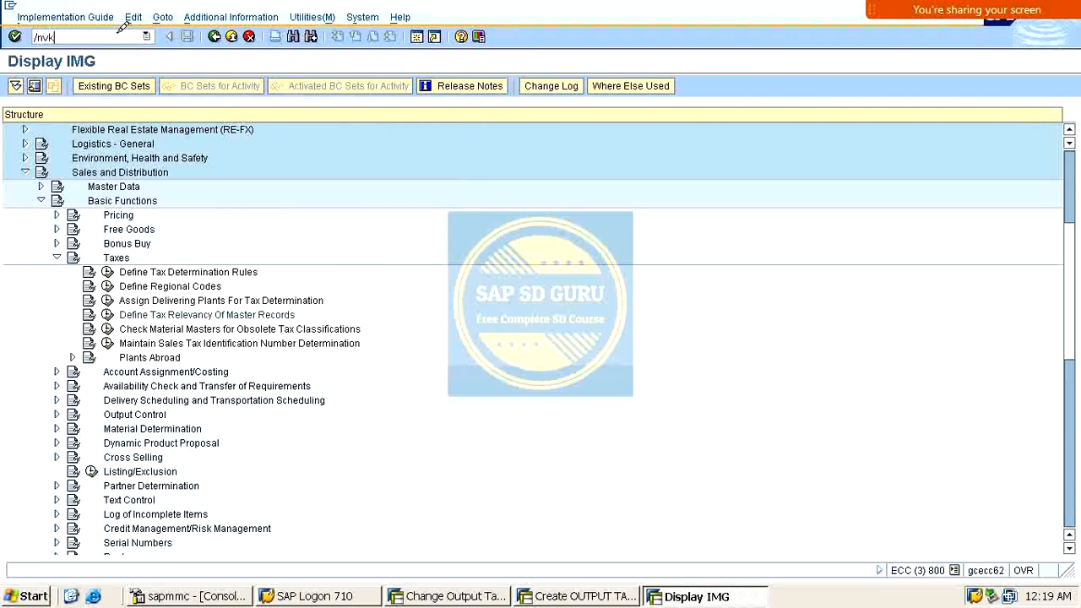
Return to condition record creation and start a new fast entry for condition type NWST.
key(Return)
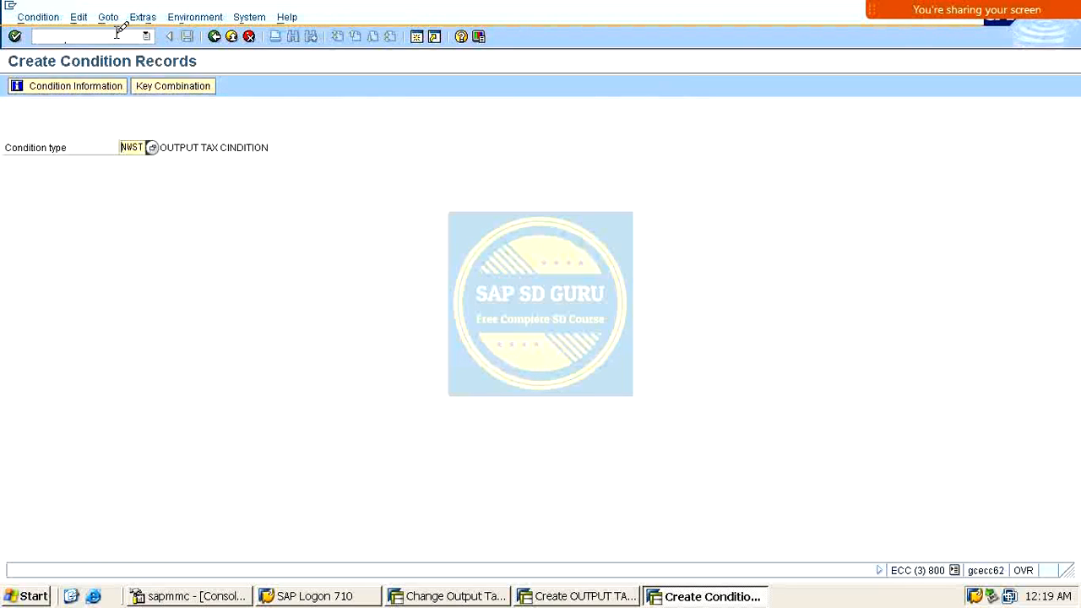
key(Return)
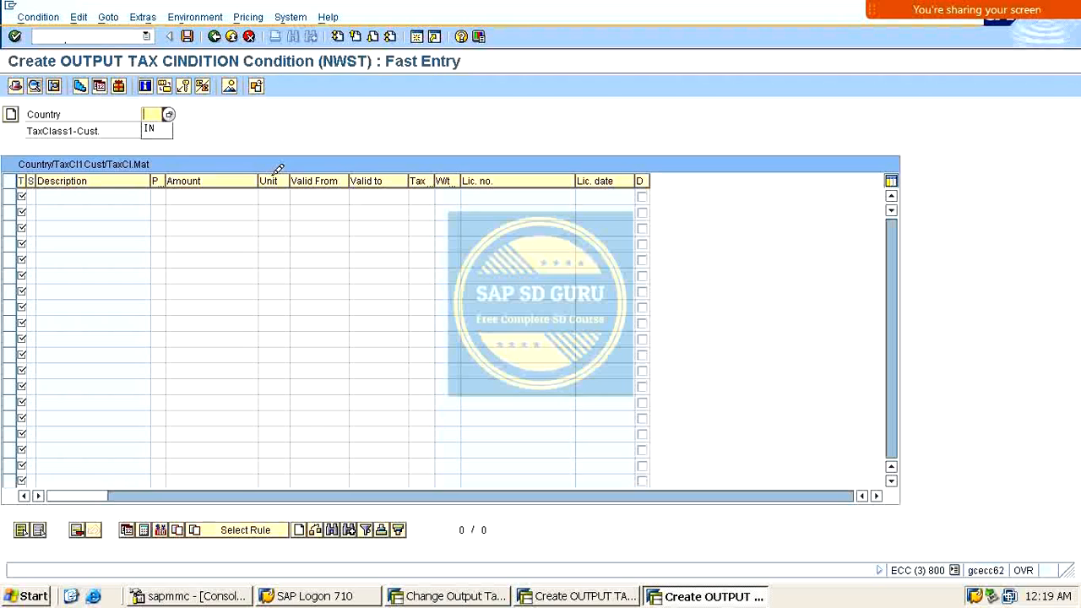
Enter a condition record for country IN with customer tax class 1, material tax class 1 and amount 16.
key(Down)
key(Return)
key(Tab)
key(Return)
text(1)
key(Tab)
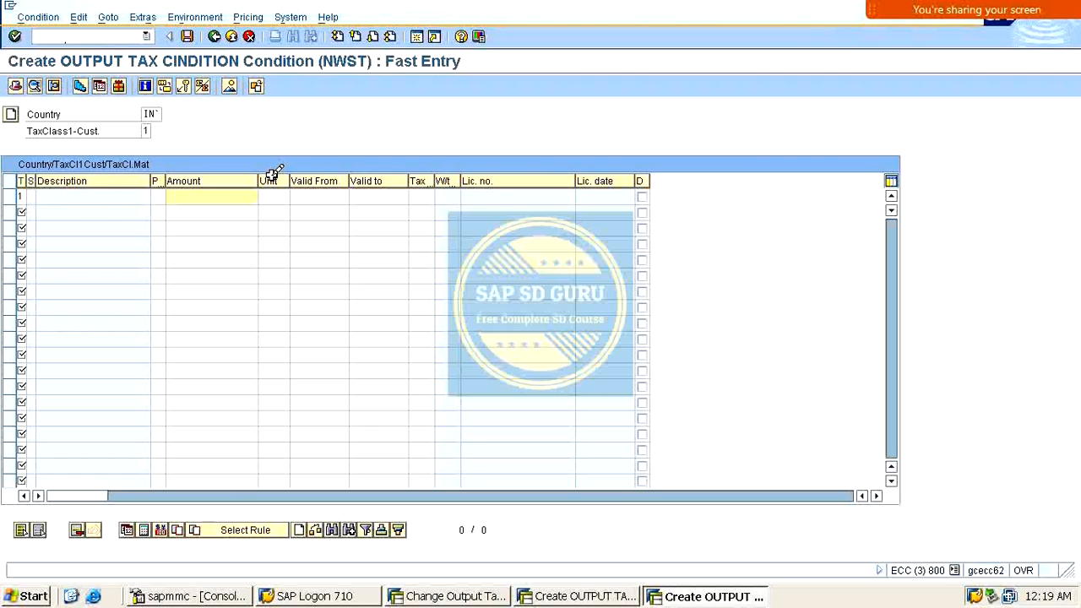
text(16)
key(Return)
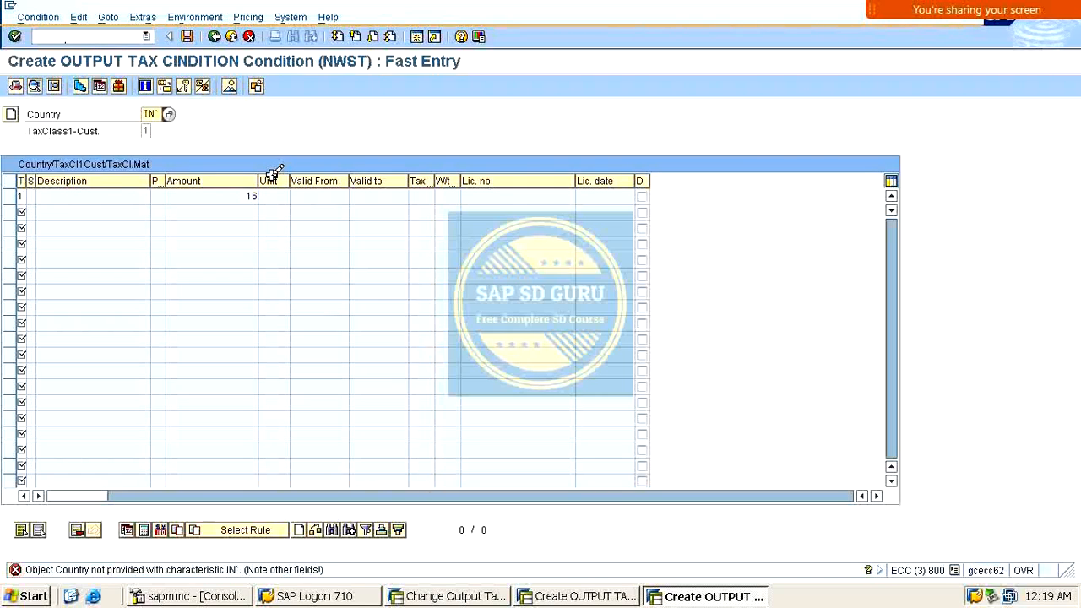
Correct the country to IN and save the NWST condition record.
click(169, 113)
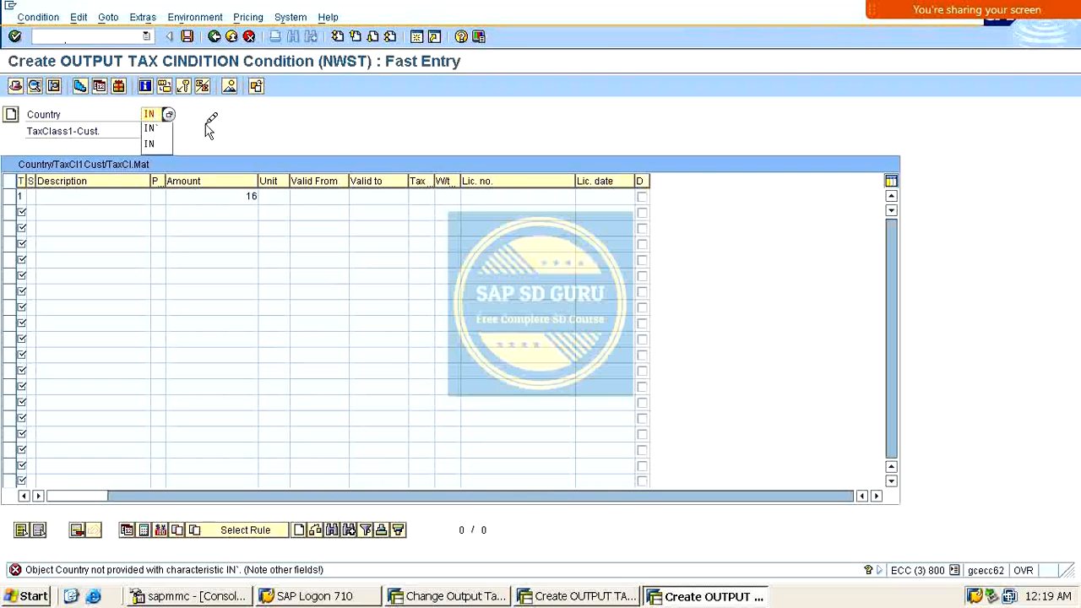
key(Return)
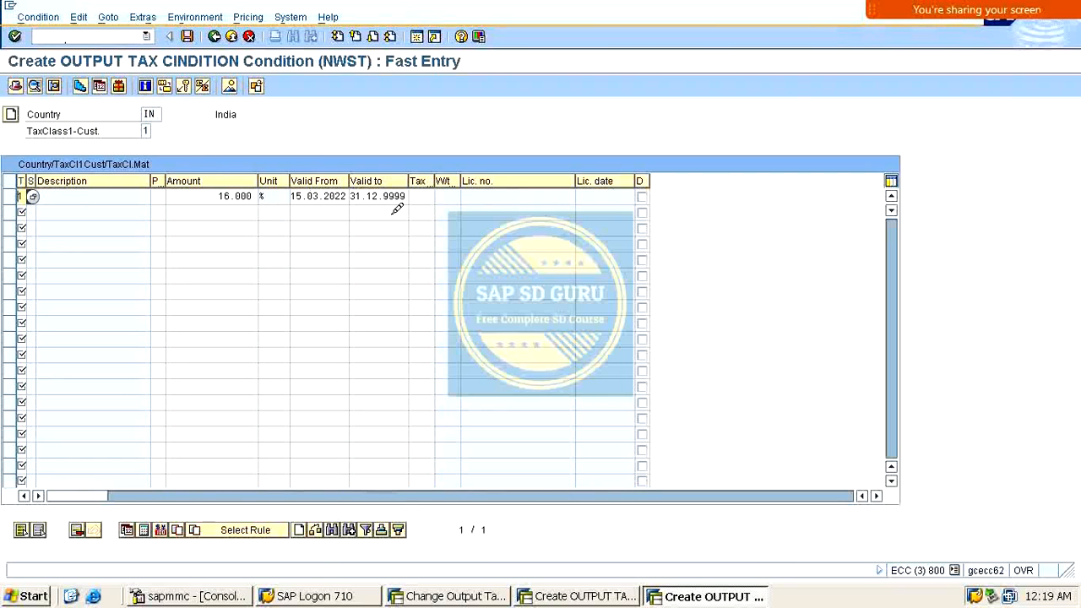
click(426, 198)
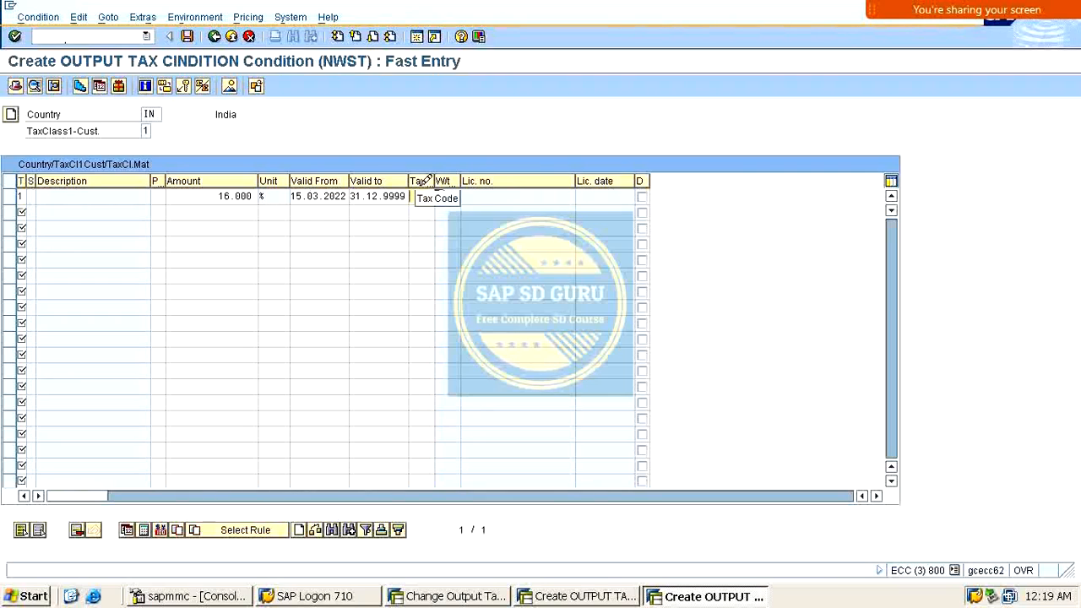
key(ctrl+s)
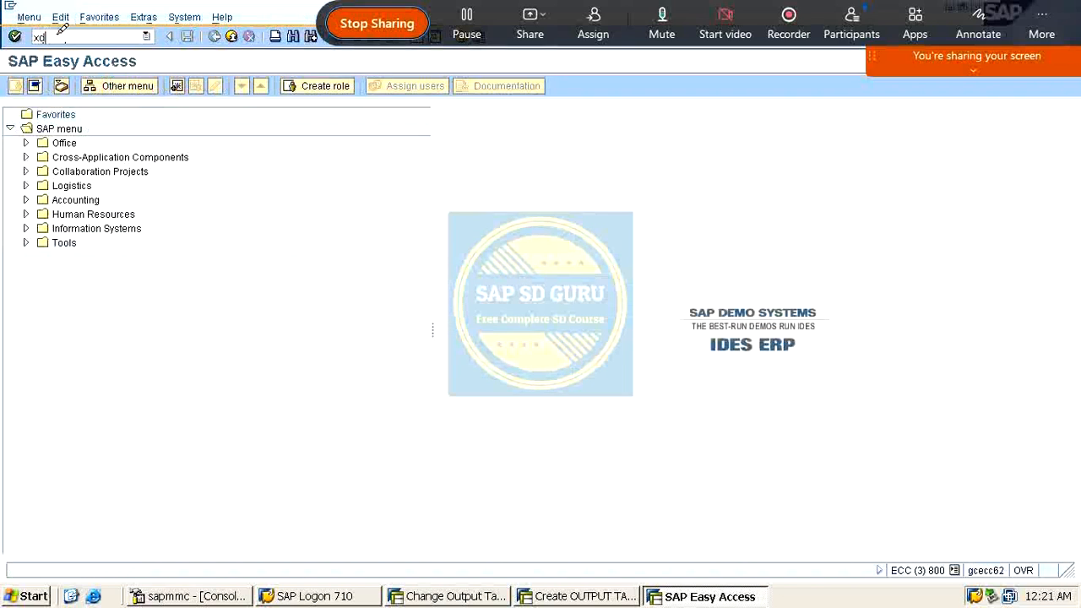
Set tax classification 1 for category NWST in the customer's billing data for sales area M100/M1/M1, save and exit customer maintenance.
key(Return)
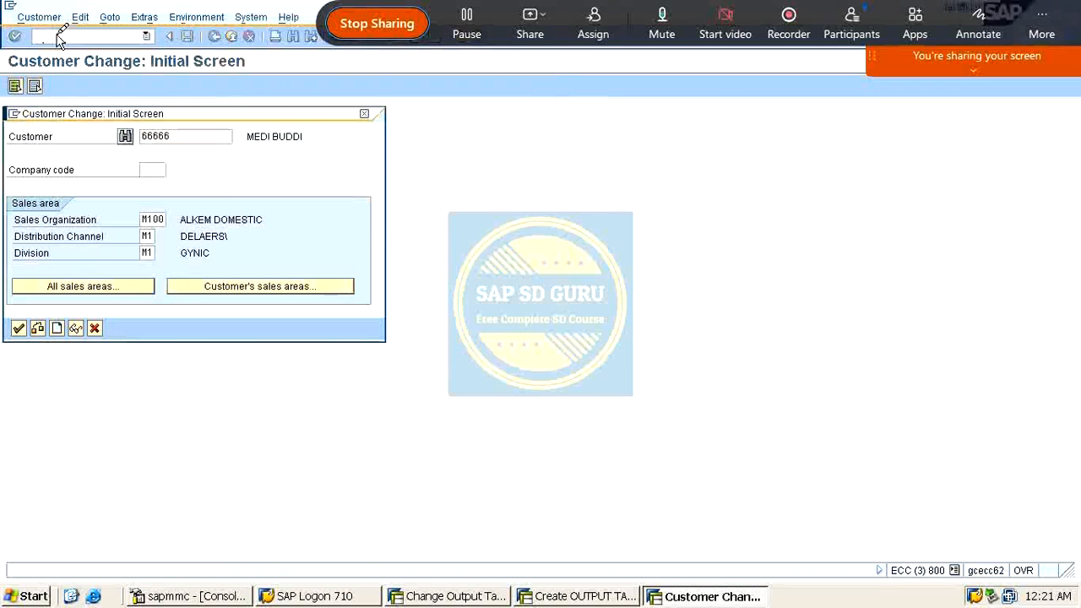
key(Return)
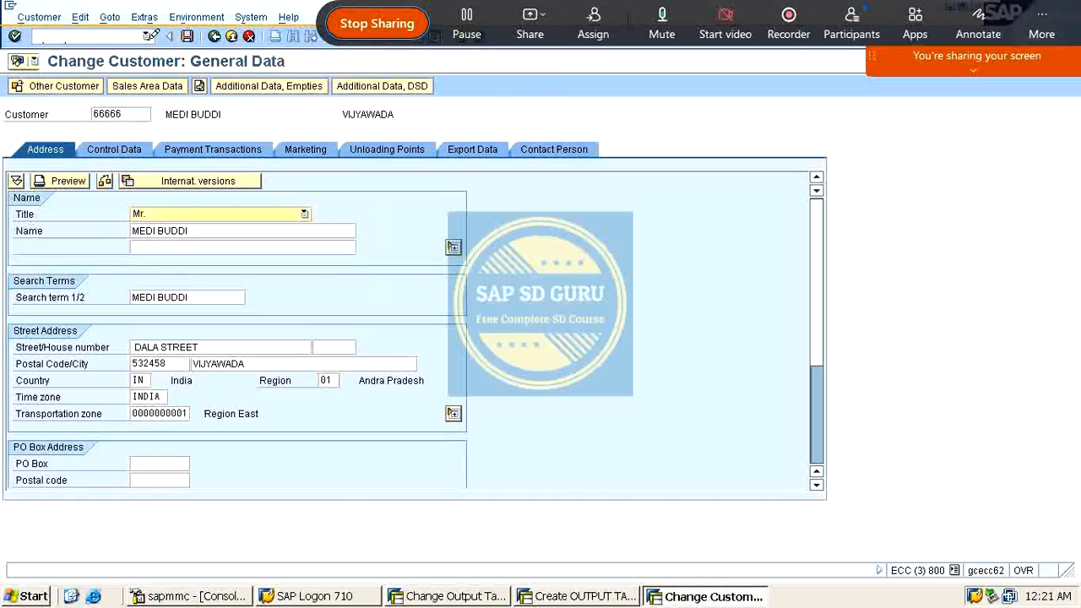
click(173, 81)
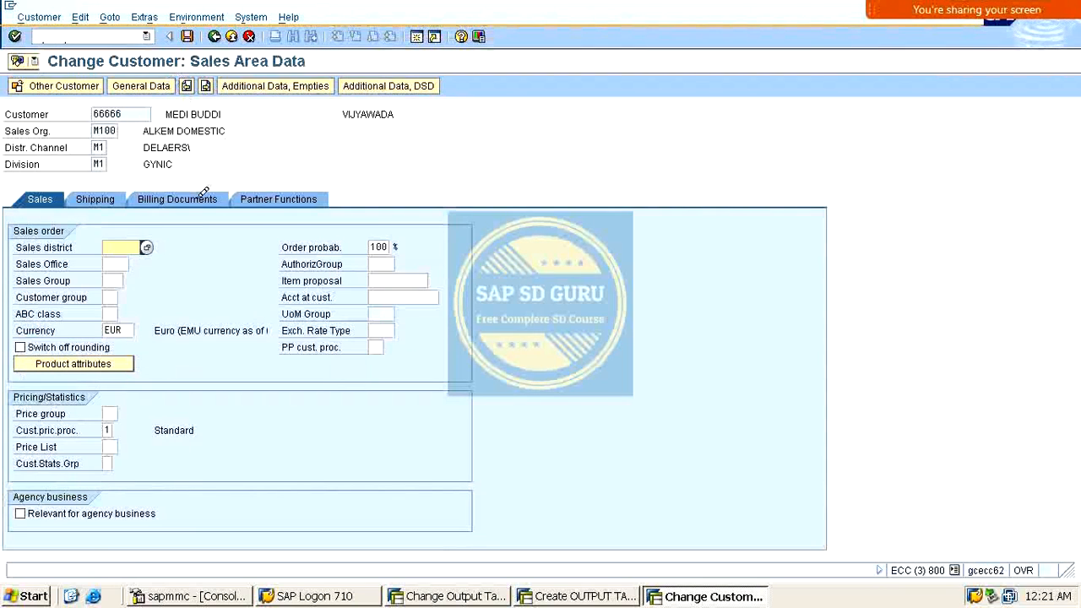
click(202, 195)
scroll(272, 483, down, 3)
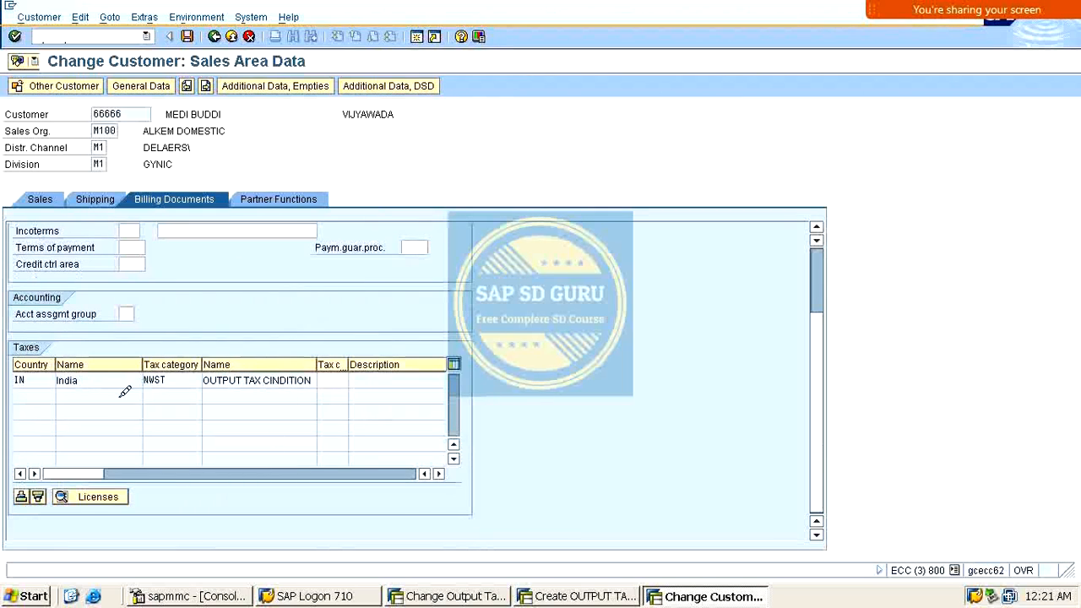
click(336, 380)
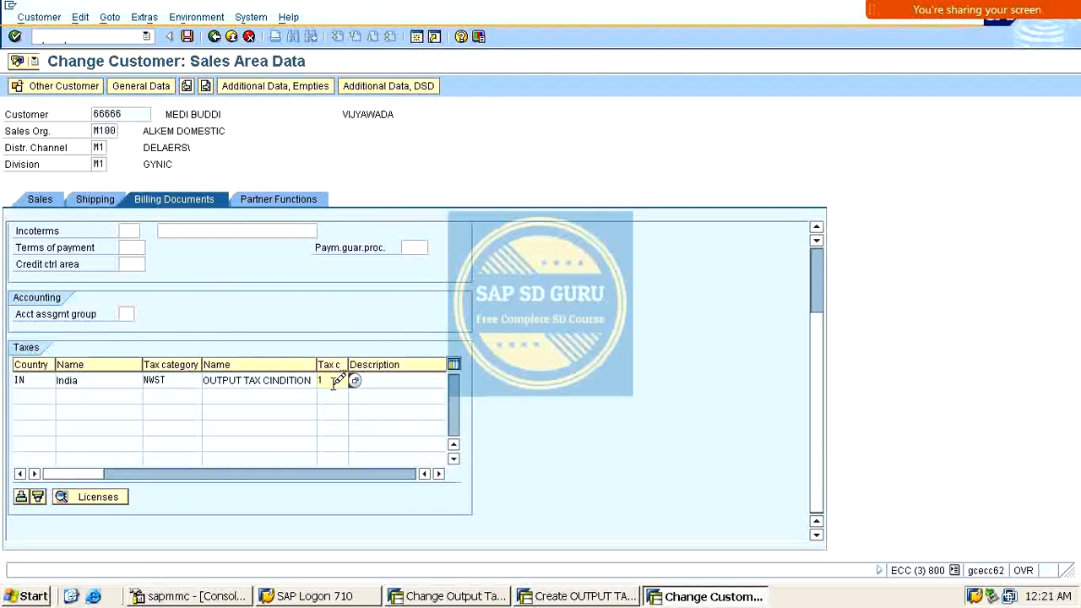
key(Return)
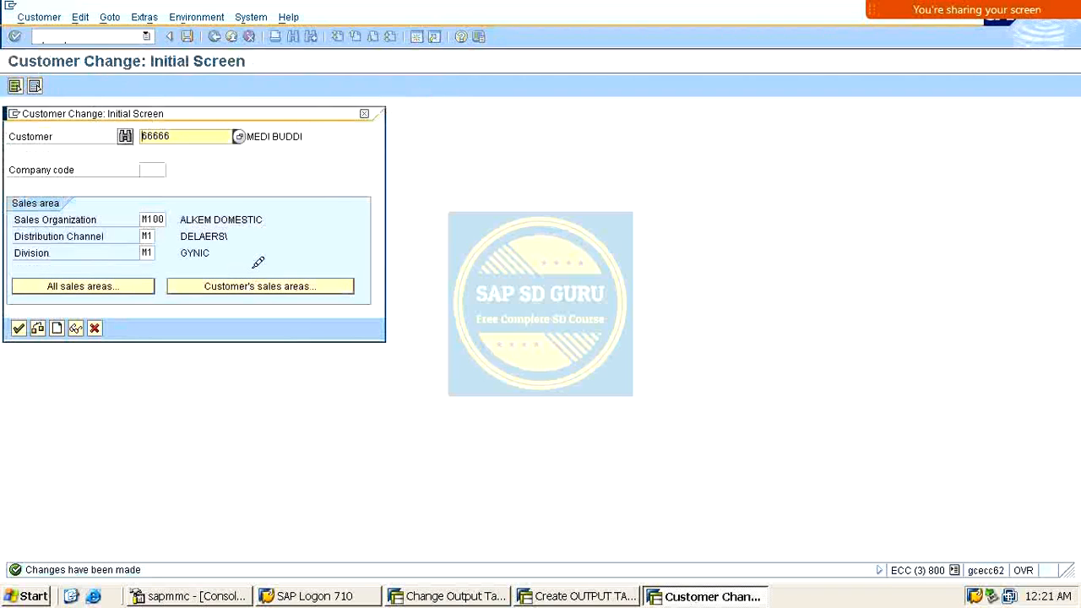
click(364, 113)
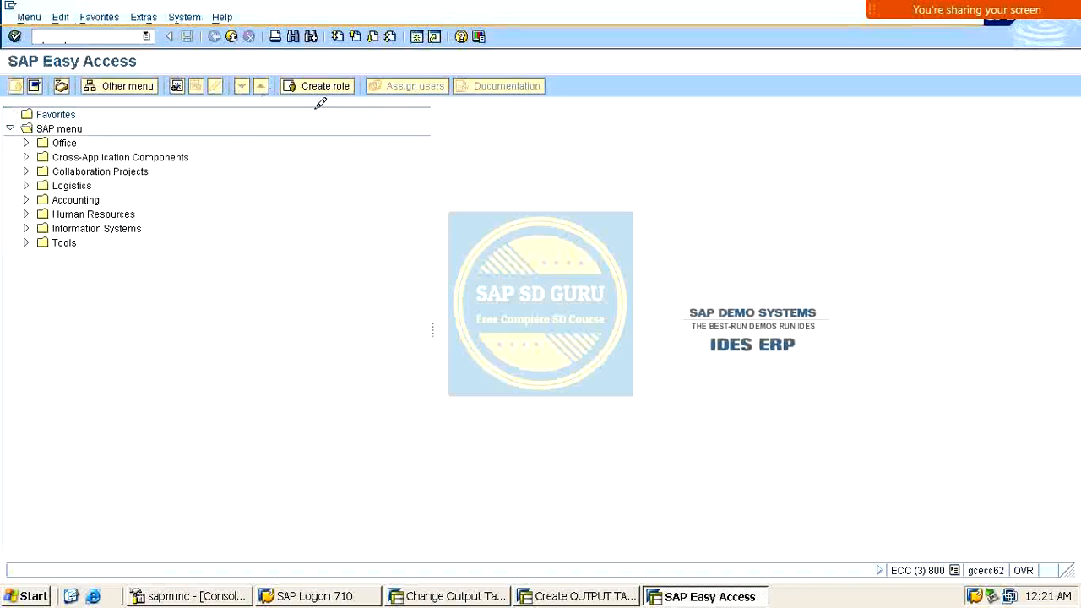
Start a standard sales order of type OR with transaction VA01 and enter the sold-to party's customer number.
text(va01)
key(Return)
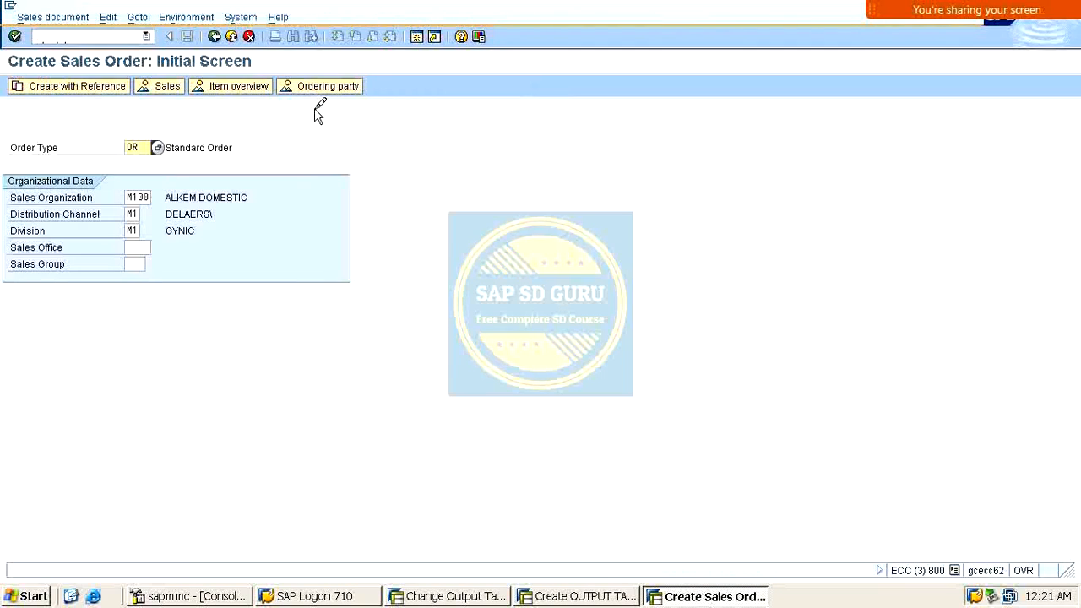
key(Return)
text(6)
key(Down)
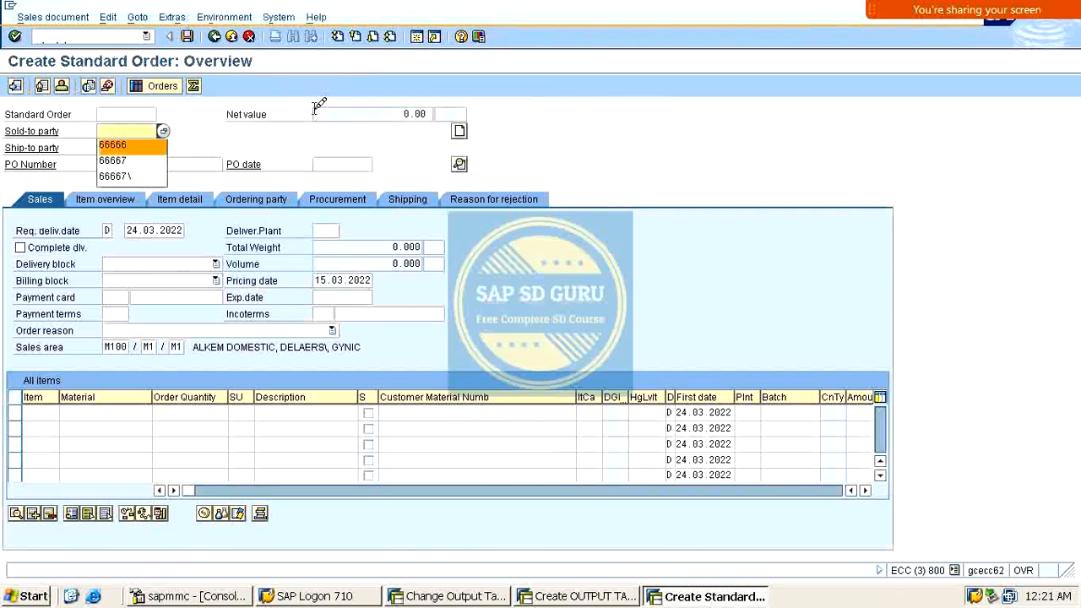
key(Return)
key(Return)
Add an order item for material VAXINE-200 with quantity 1 and plant M100.
text(v)
key(Down)
key(Return)
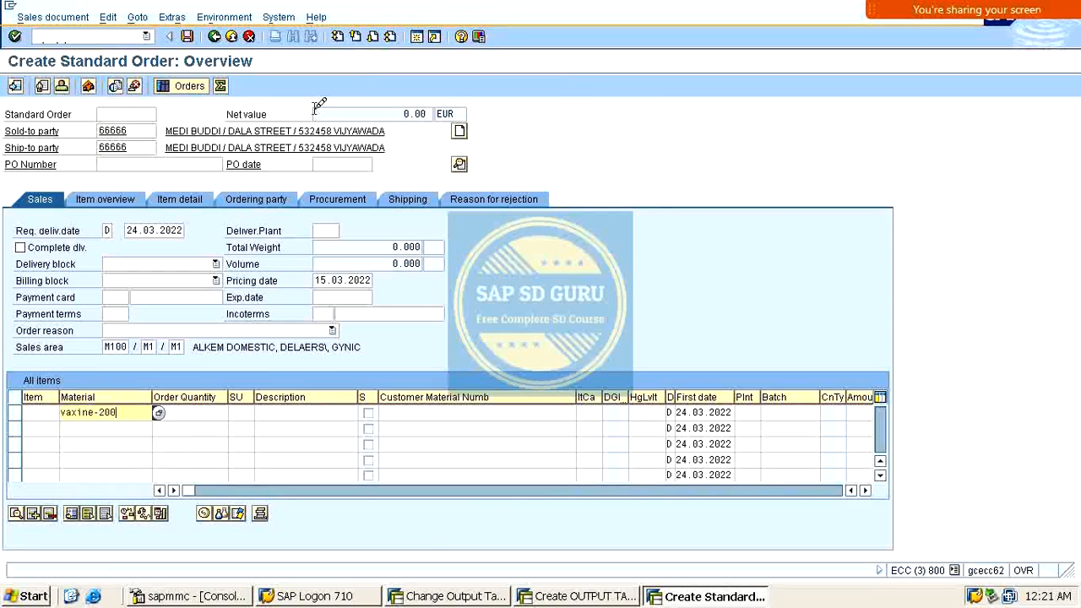
key(Tab)
text(1)
key(Return)
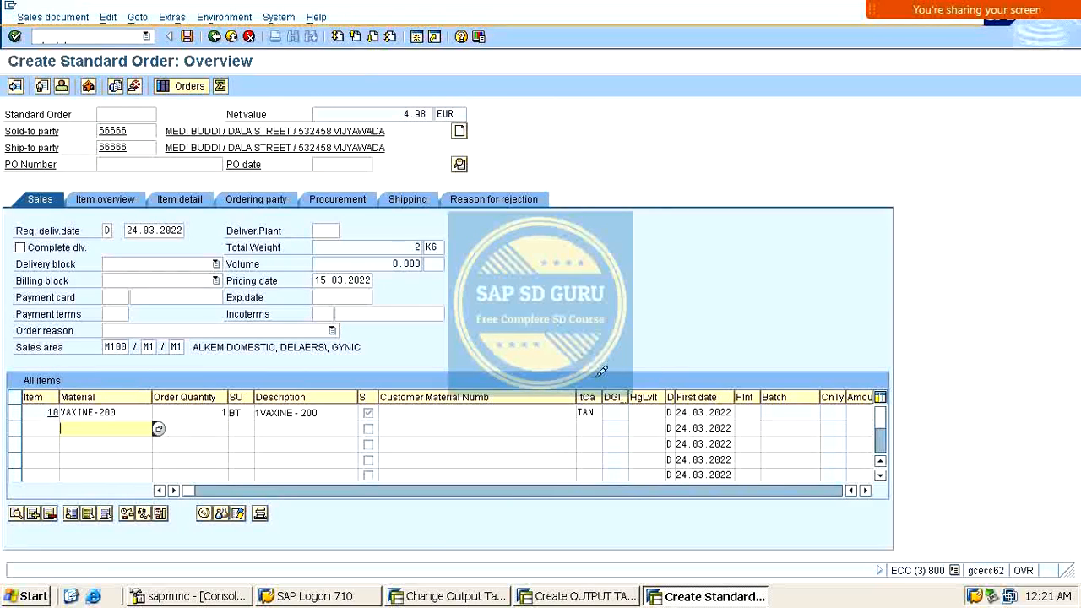
click(750, 412)
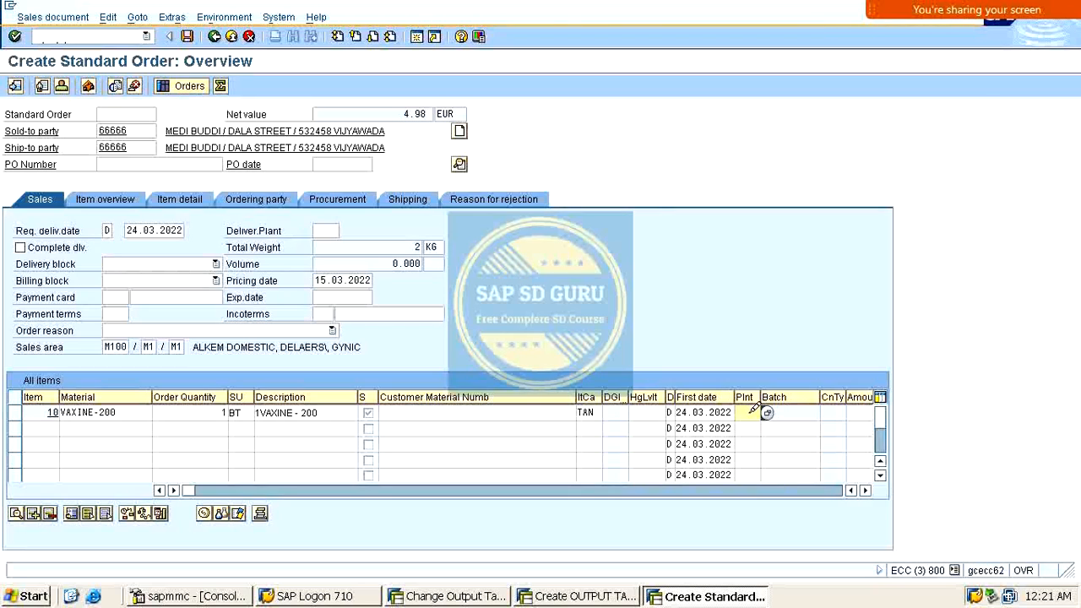
text(M100)
key(Return)
Examine the VAXINE-200 item's pricing conditions for the NWST tax rate, tax amount and net value, and return to the order overview.
key(alt+Tab)
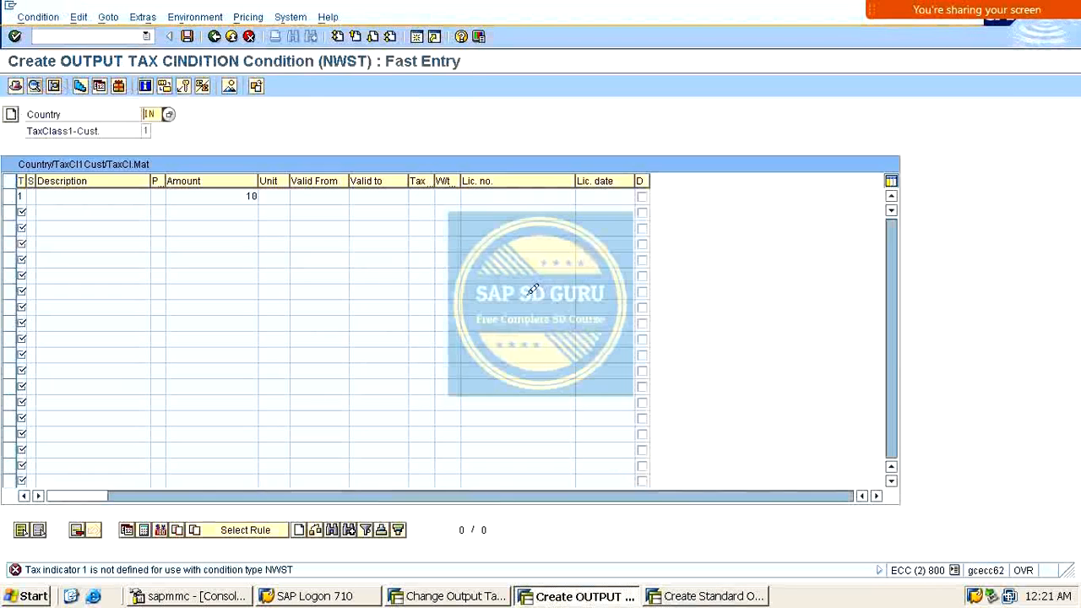
key(alt+Tab)
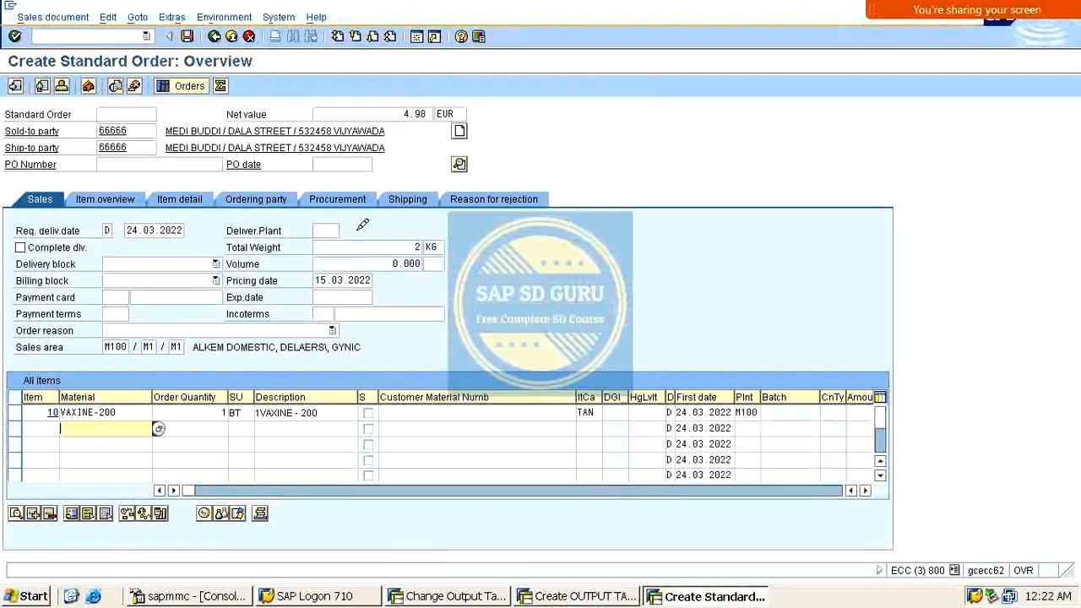
double_click(97, 412)
click(335, 164)
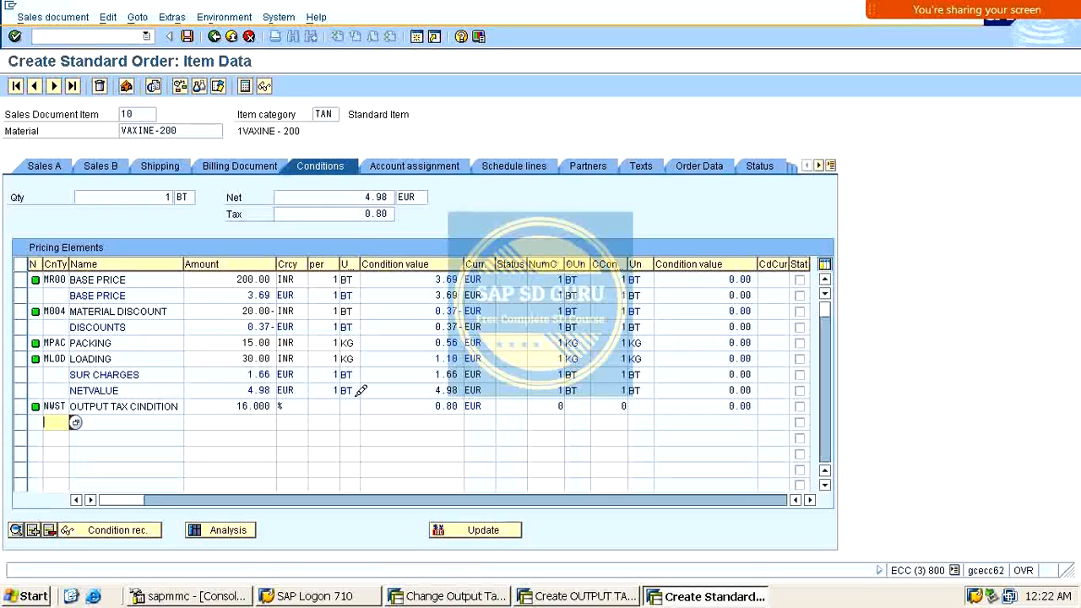
drag(234, 406, 279, 404)
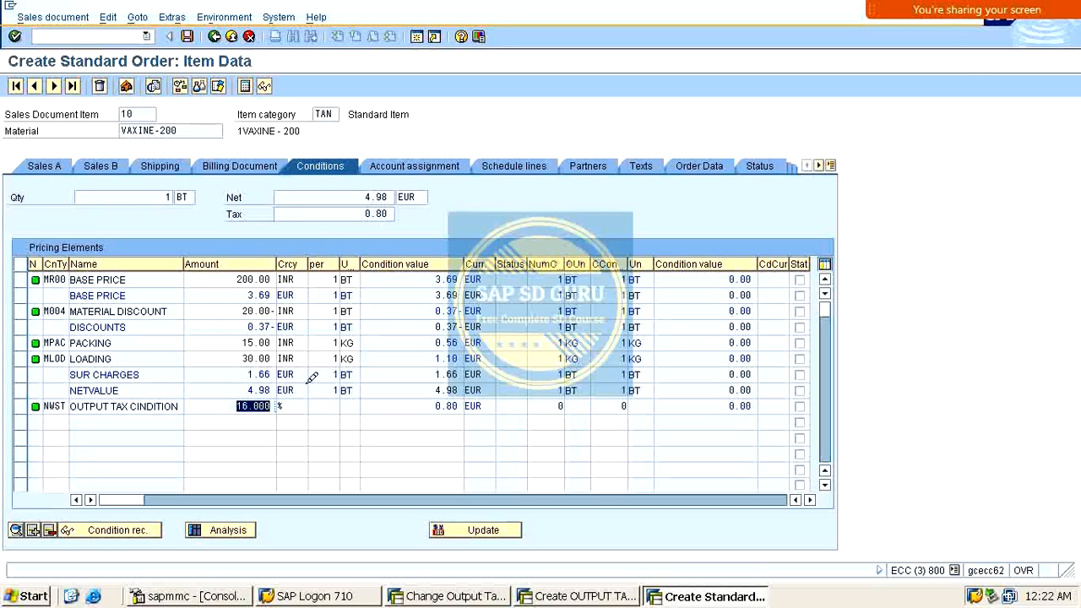
drag(361, 213, 523, 221)
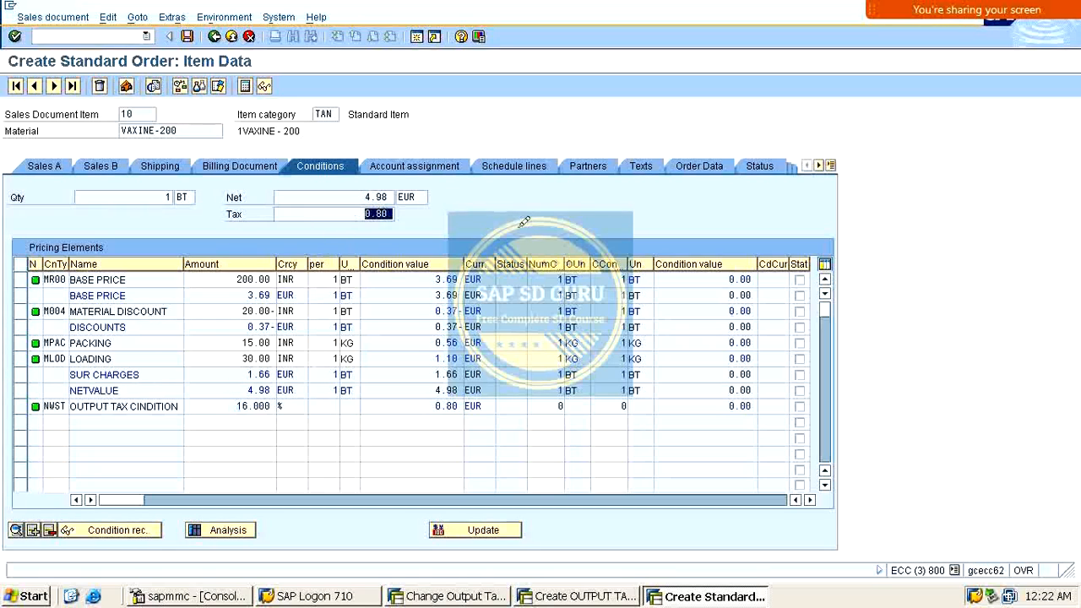
click(246, 391)
drag(365, 196, 422, 195)
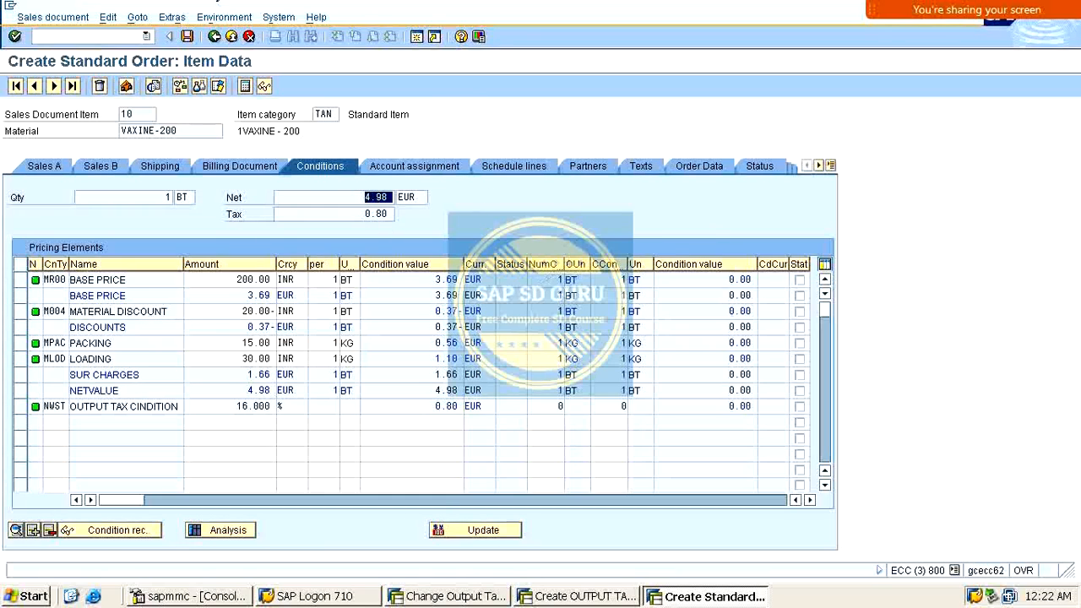
click(218, 32)
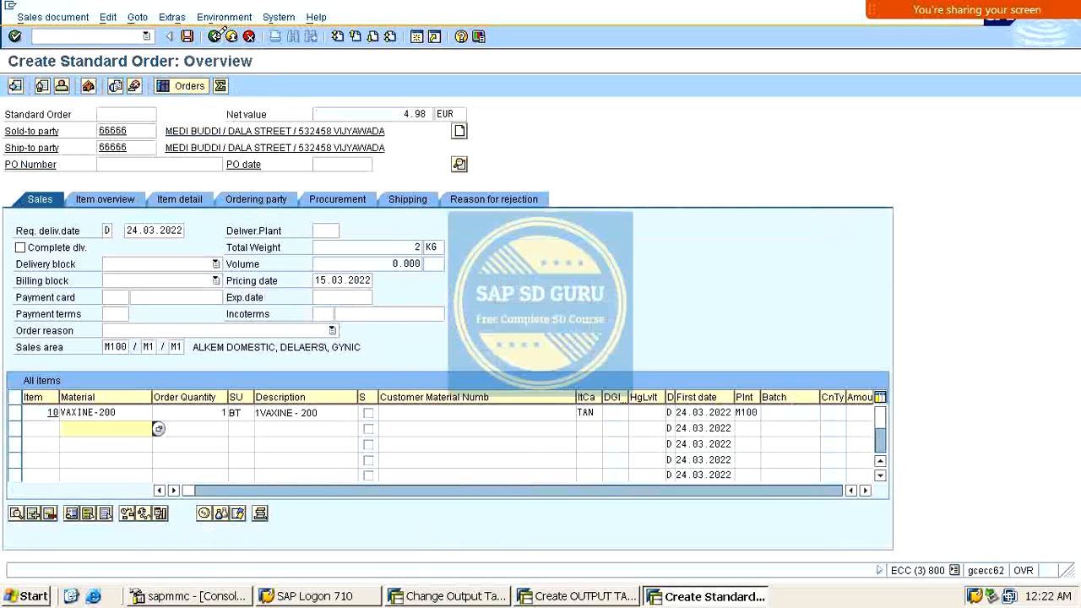
Set the order quantity of the VAXINE-200 item to 5.
click(225, 413)
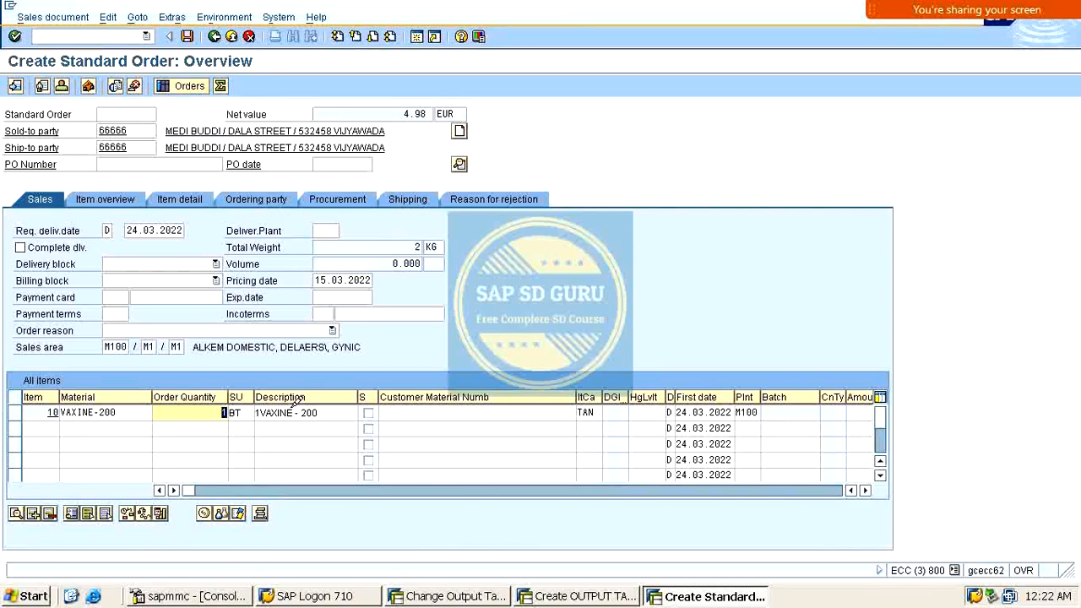
text(5)
key(Return)
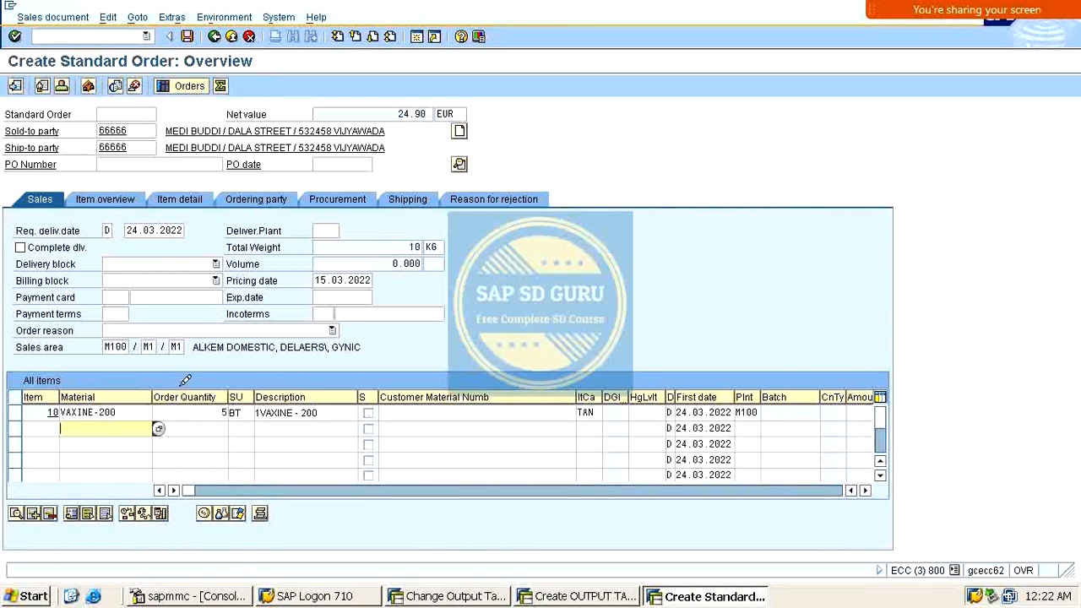
Reopen the VAXINE-200 item's pricing conditions and check the NWST tax rate and resulting tax amount.
click(131, 412)
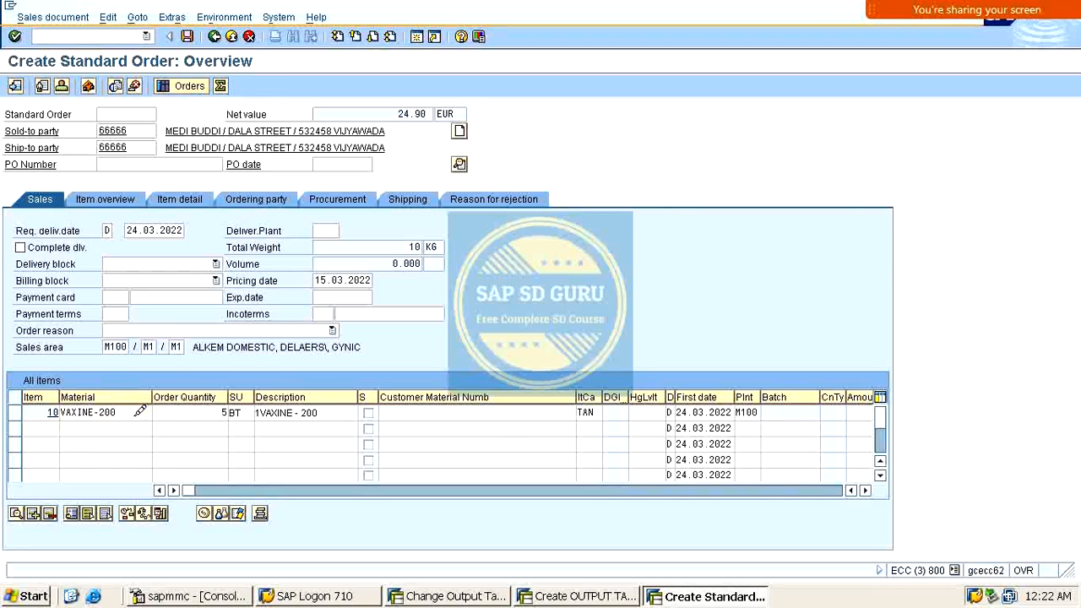
double_click(132, 411)
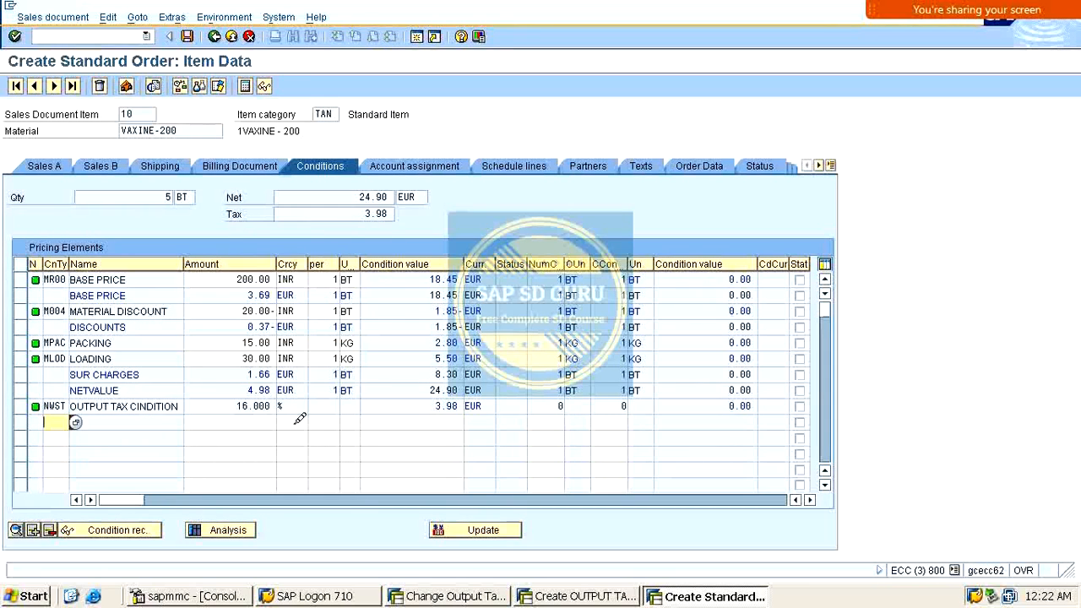
click(240, 399)
double_click(240, 402)
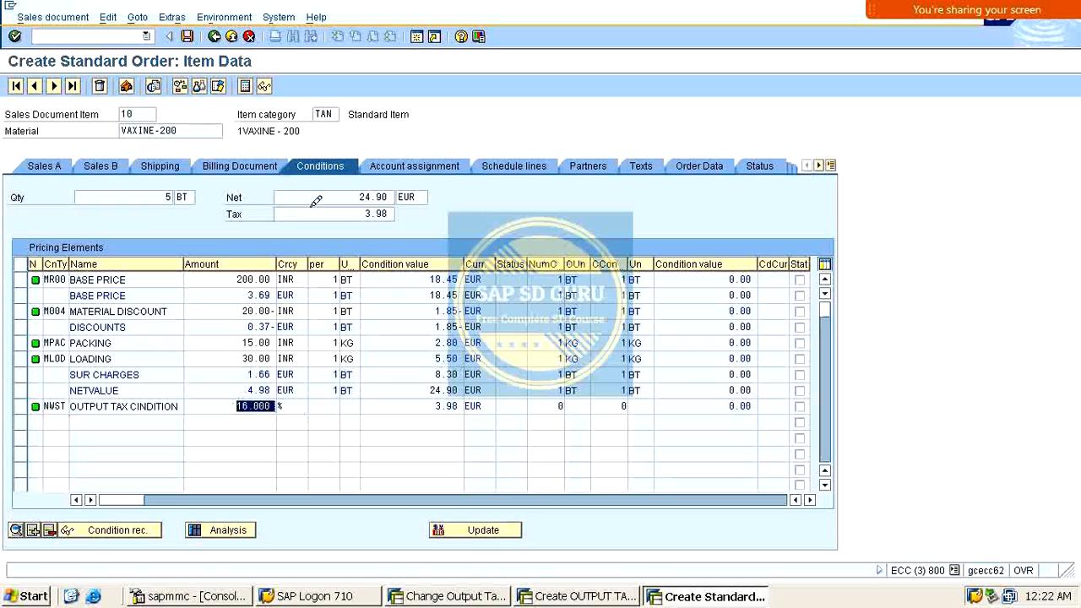
double_click(371, 214)
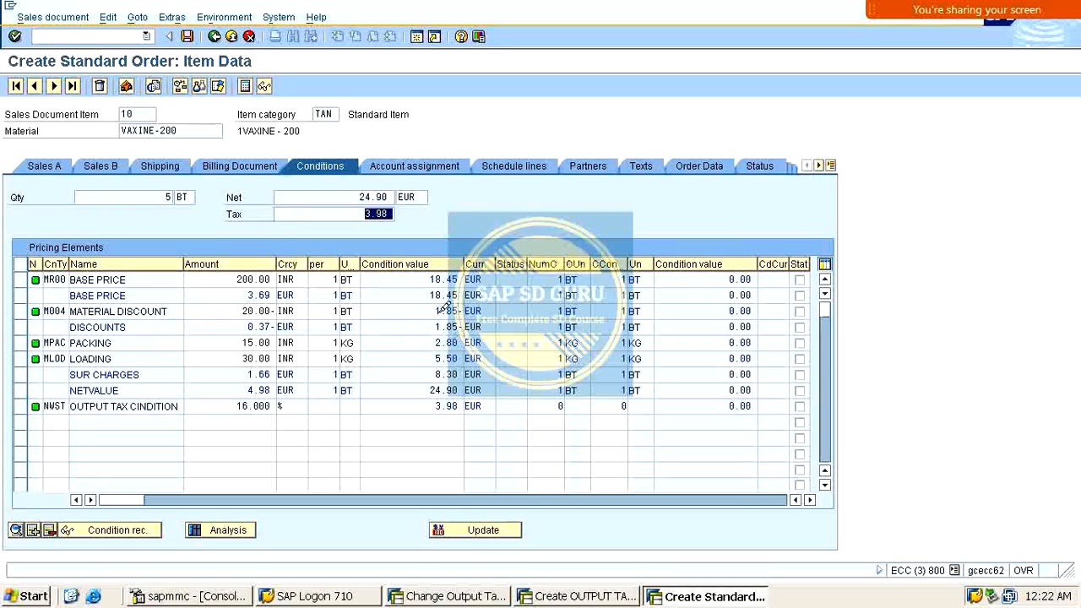
Compare the MR00 base price amount and currency with its condition value and document currency.
click(333, 277)
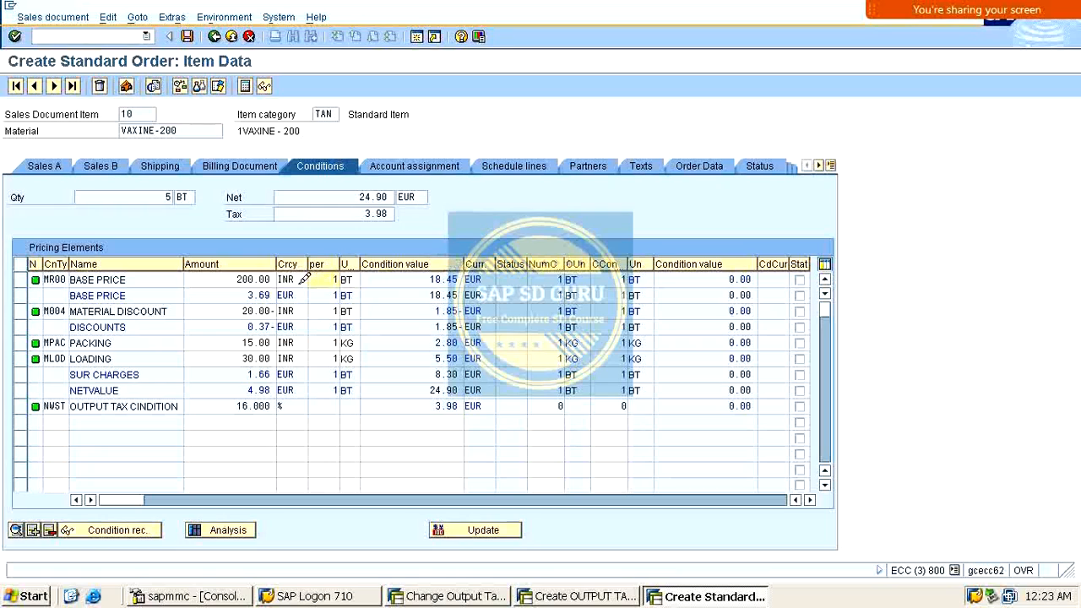
drag(304, 278, 260, 268)
double_click(249, 278)
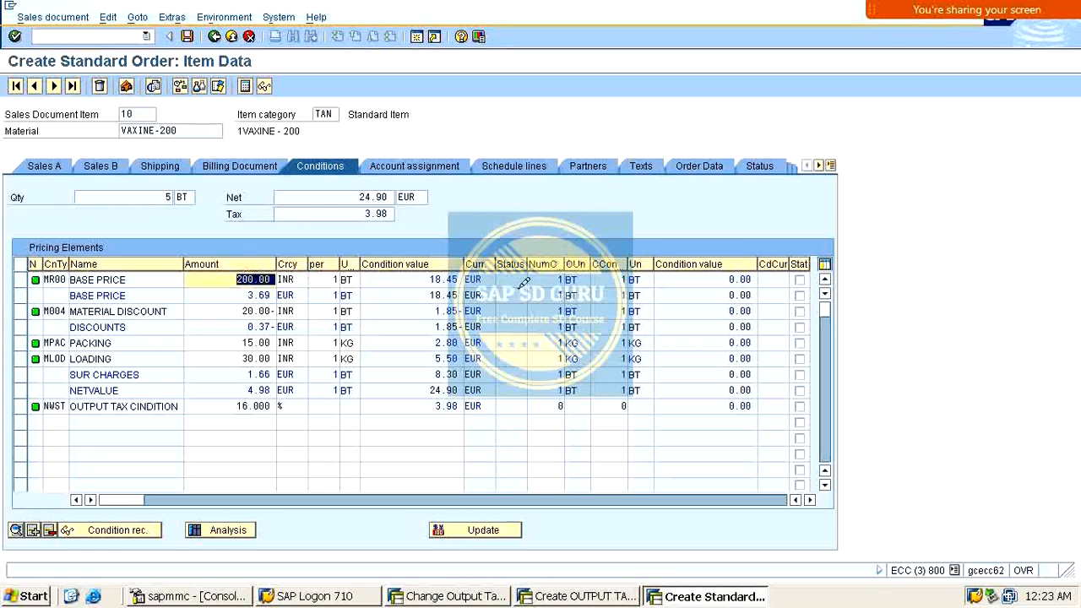
double_click(437, 280)
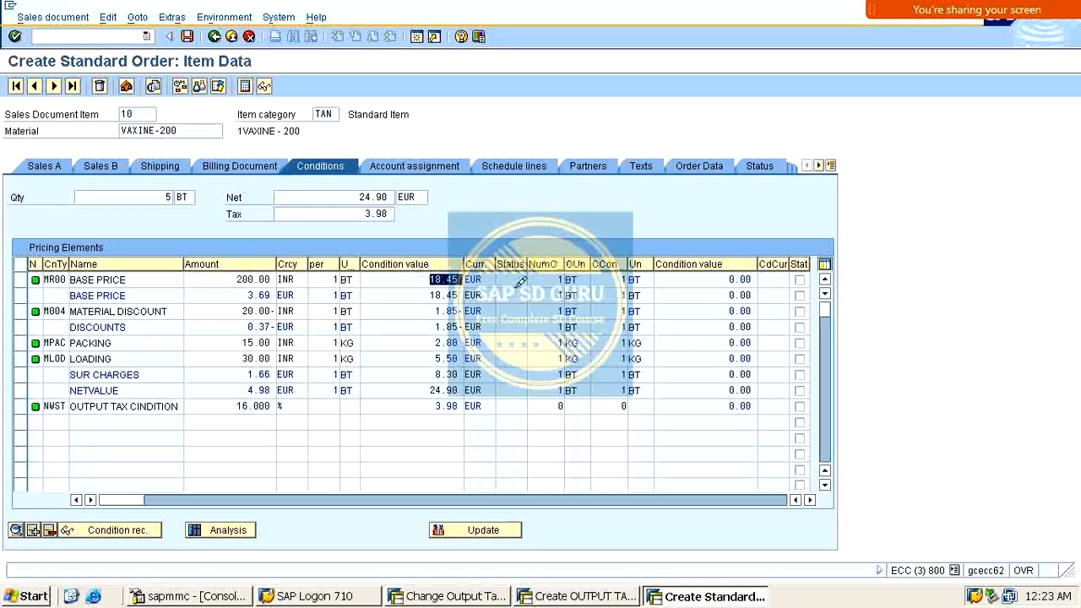
click(473, 280)
double_click(471, 280)
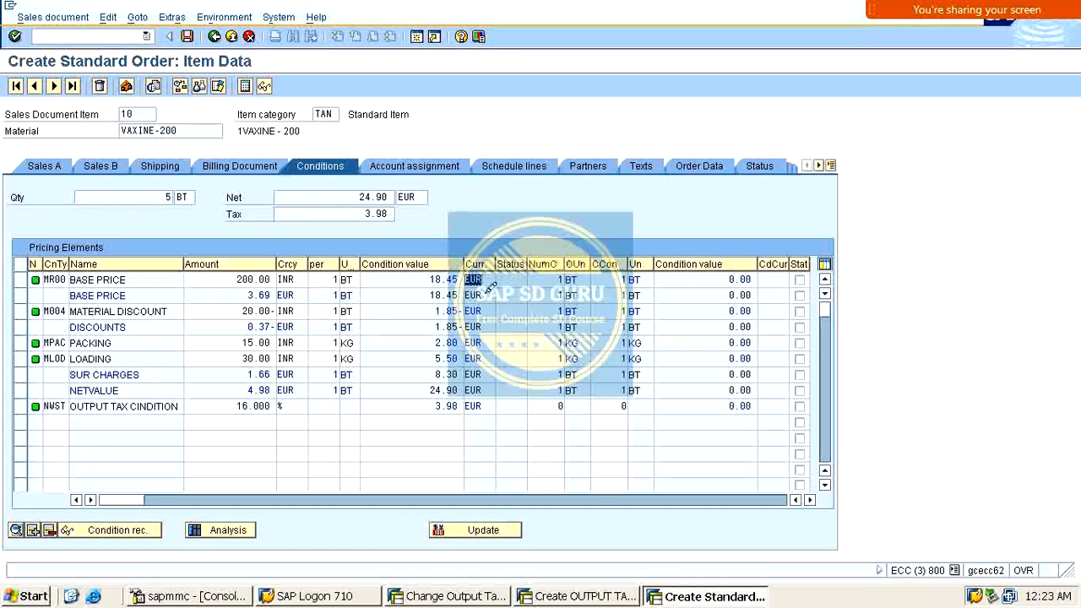
Compare the item's net value and tax totals with the condition value of the NWST output tax line.
double_click(358, 196)
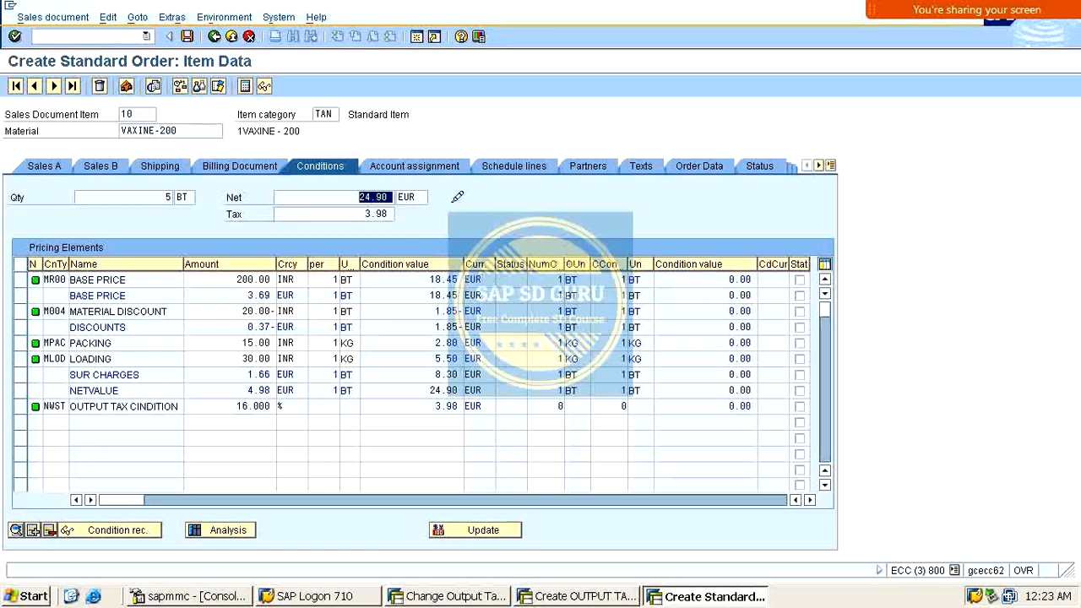
double_click(368, 215)
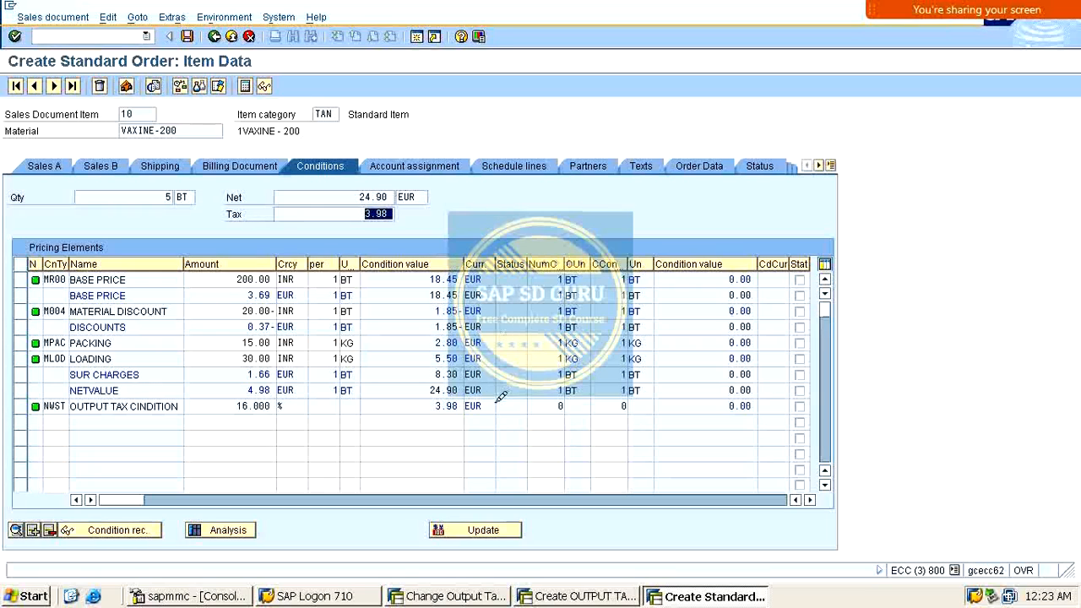
double_click(440, 405)
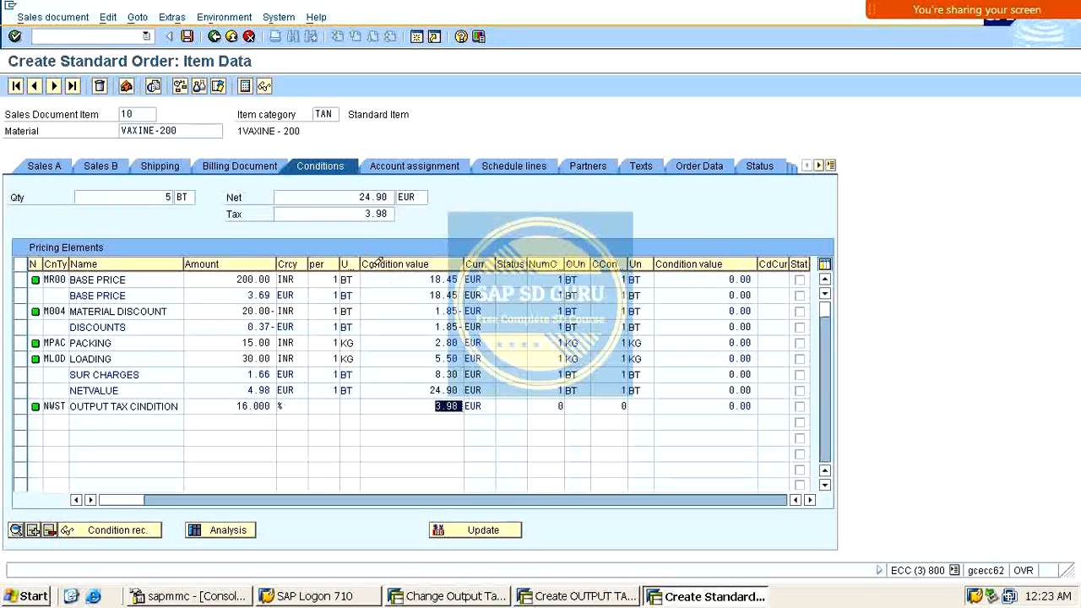
double_click(358, 211)
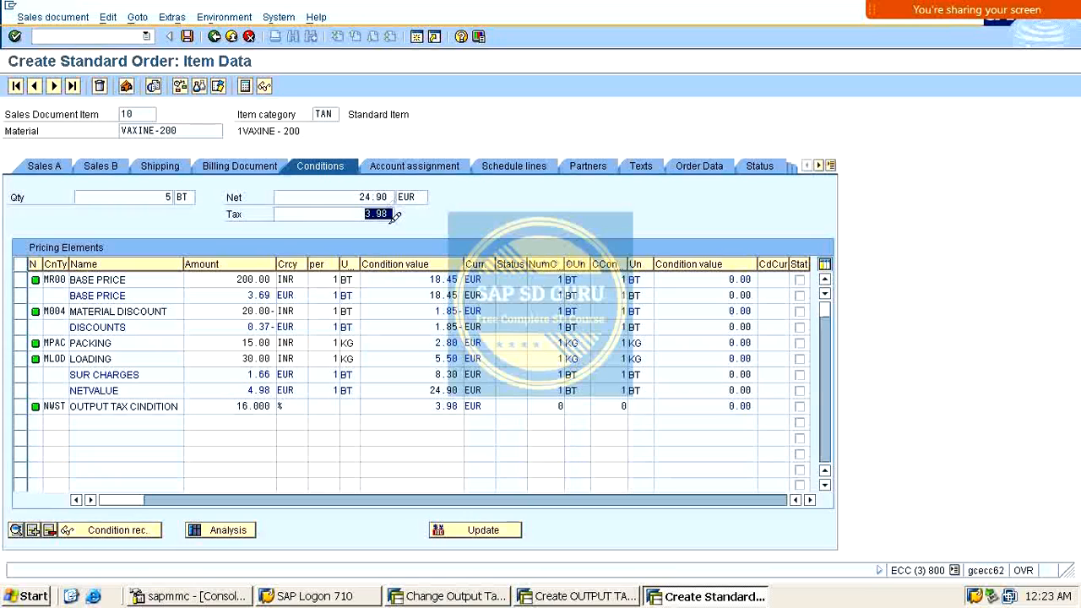
double_click(372, 197)
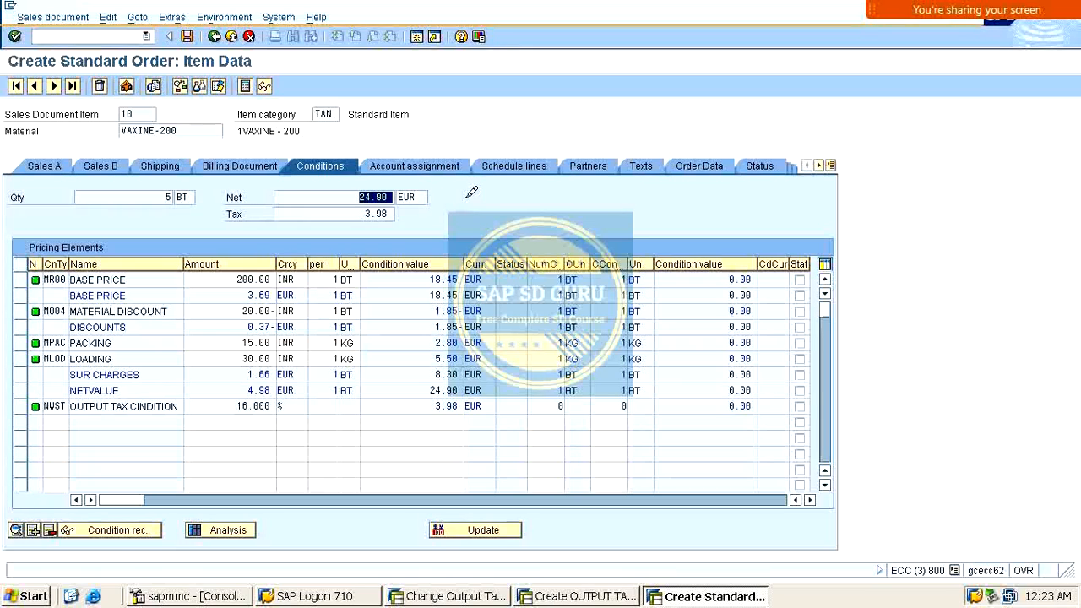
Examine the NWST condition record through the pricing analysis of the VAXINE-200 item, and return to the item conditions.
click(24, 405)
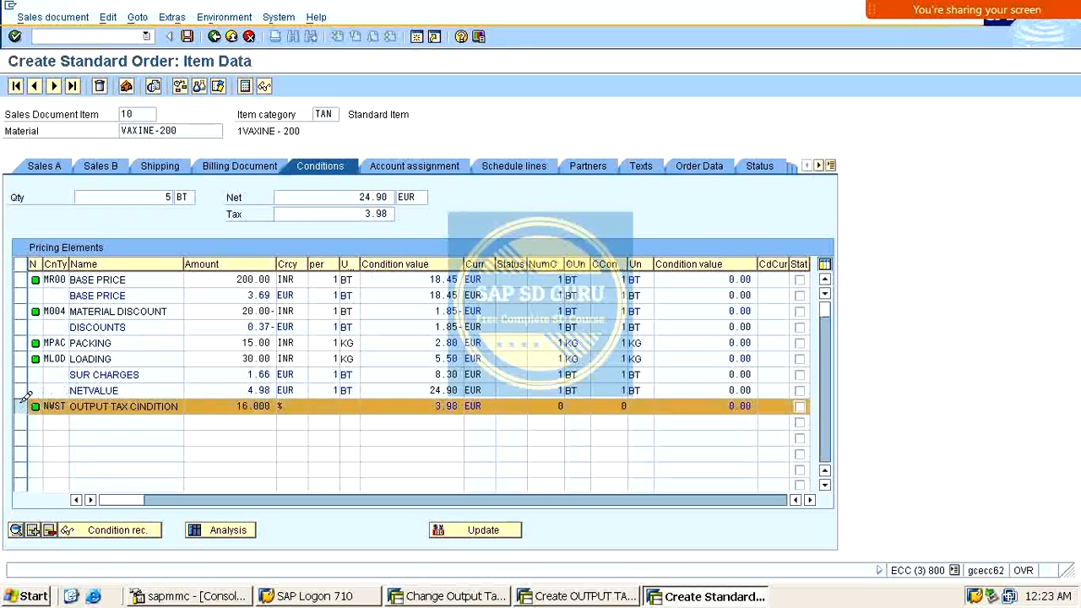
click(222, 530)
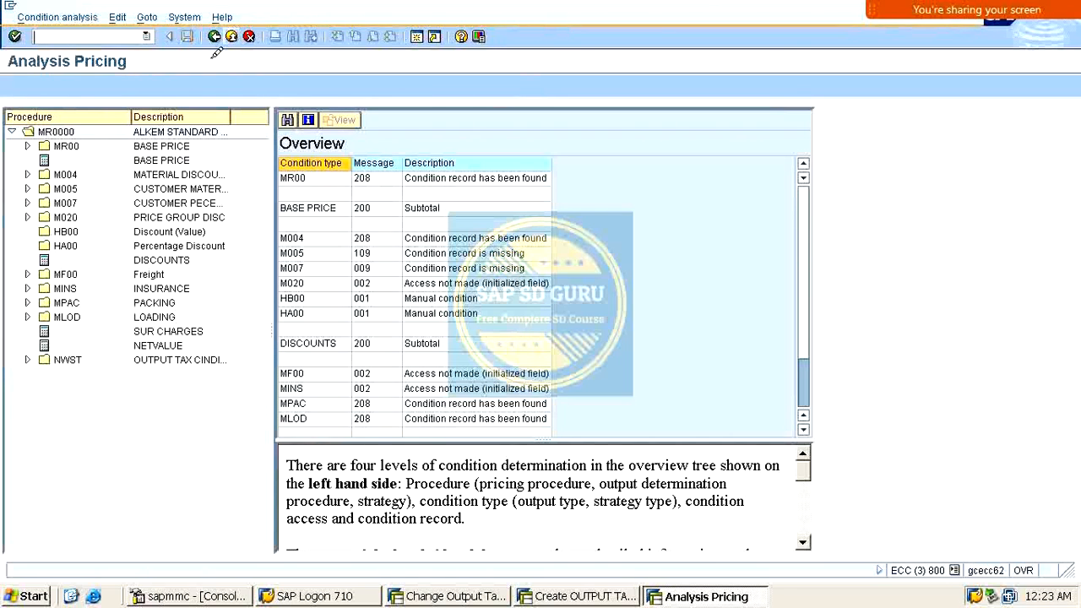
double_click(40, 358)
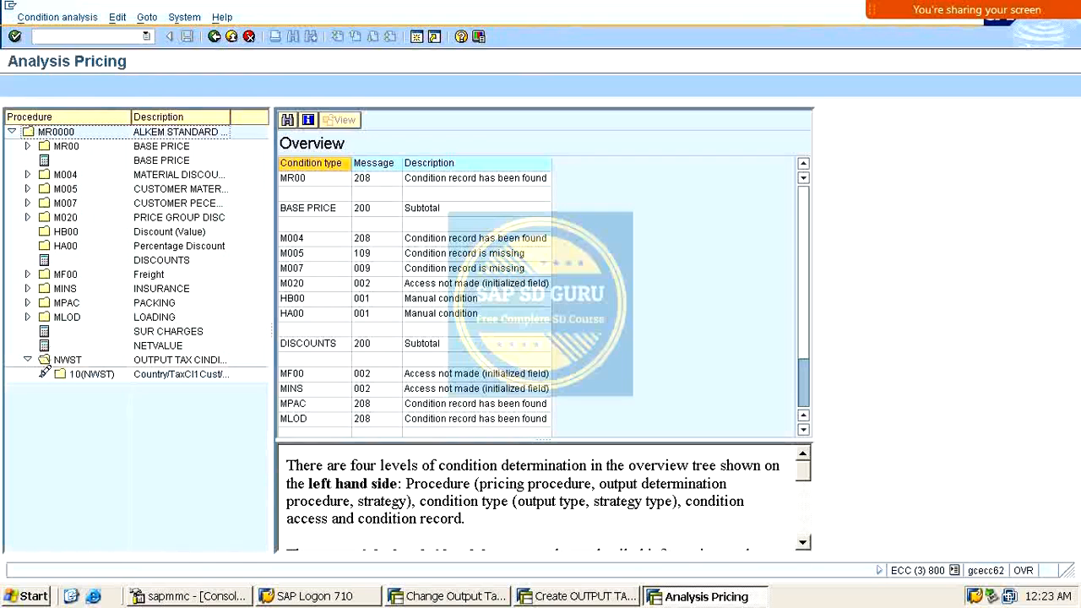
double_click(49, 373)
double_click(93, 387)
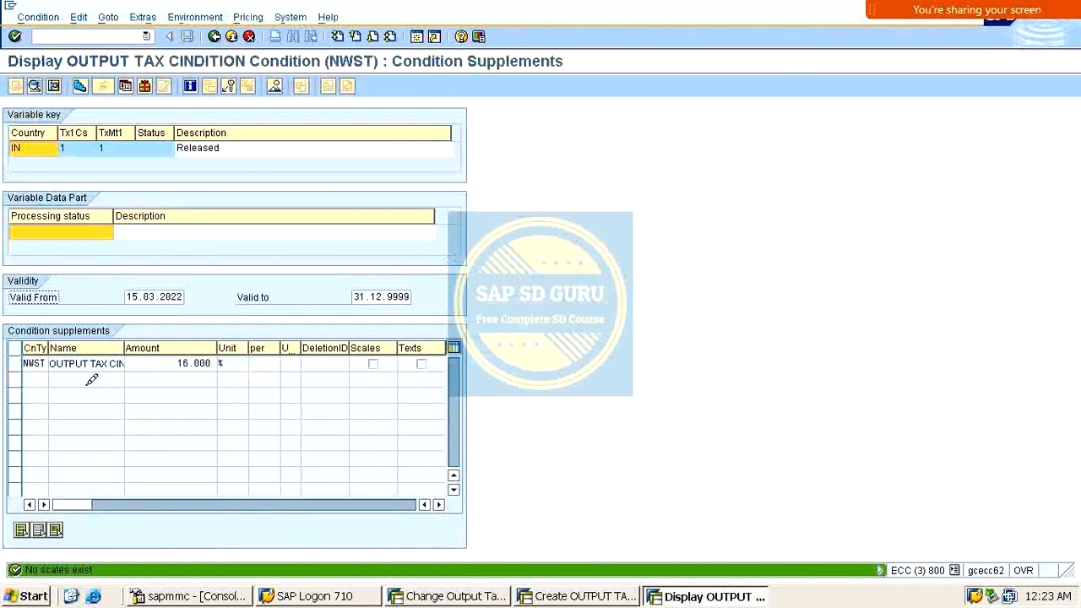
click(216, 37)
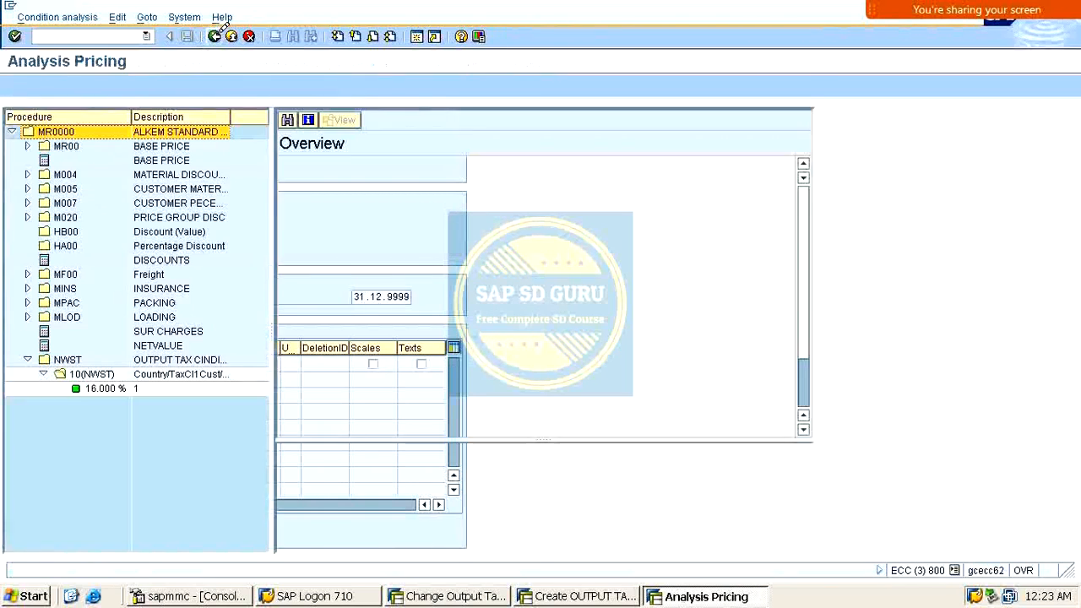
click(218, 35)
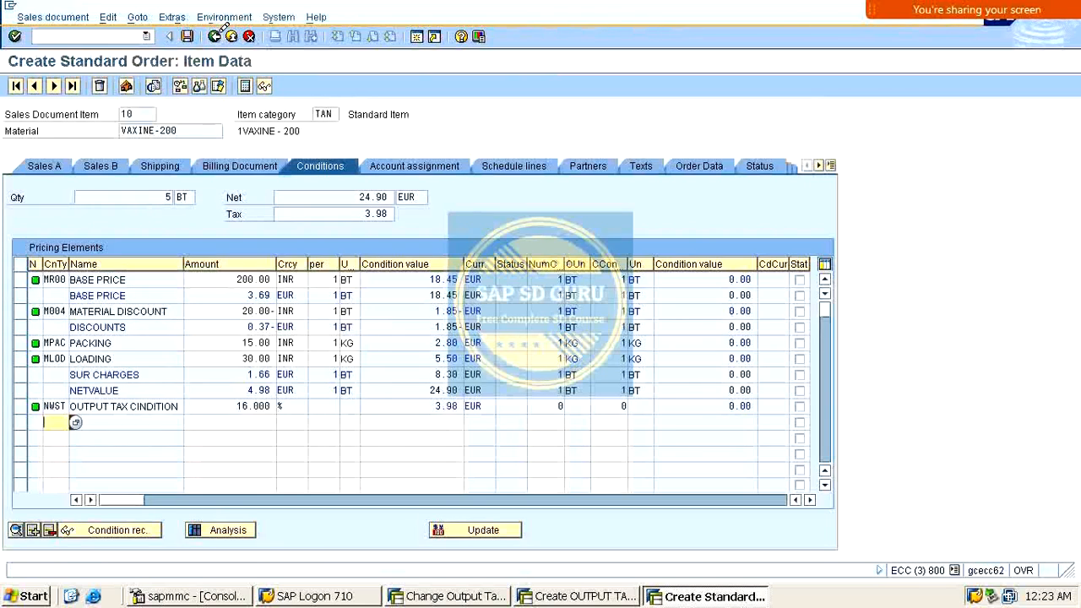
Leave the standard order without saving it and return to the sales order initial screen.
click(218, 35)
click(216, 37)
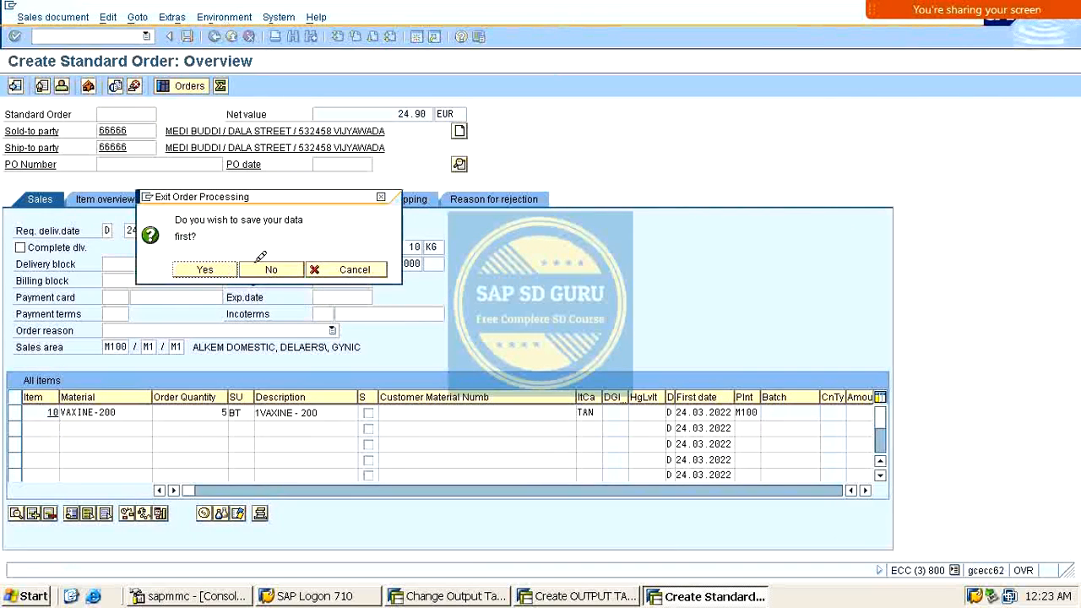
click(263, 268)
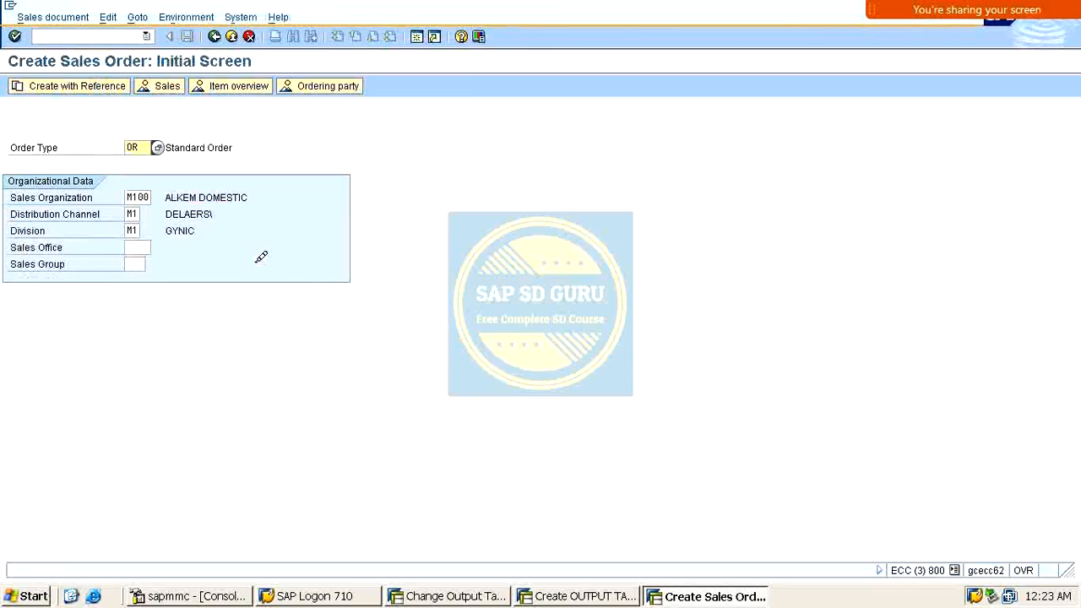